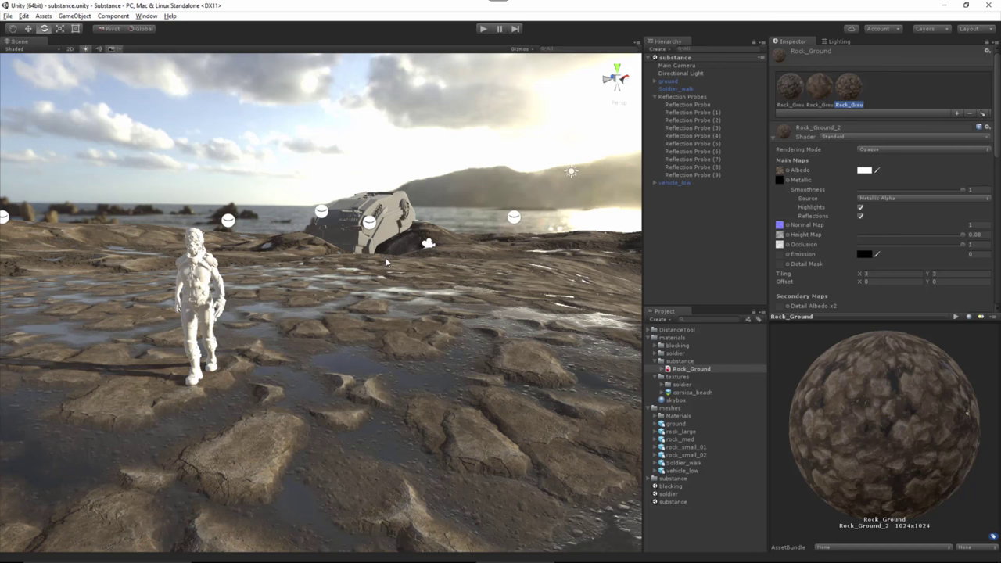
Step: Inspect the rock_large mesh in the preview and add it to the scene
{"action": "left_click", "coordinate": [681, 431]}
{"action": "left_click_drag", "start_coordinate": [907, 425], "coordinate": [788, 463]}
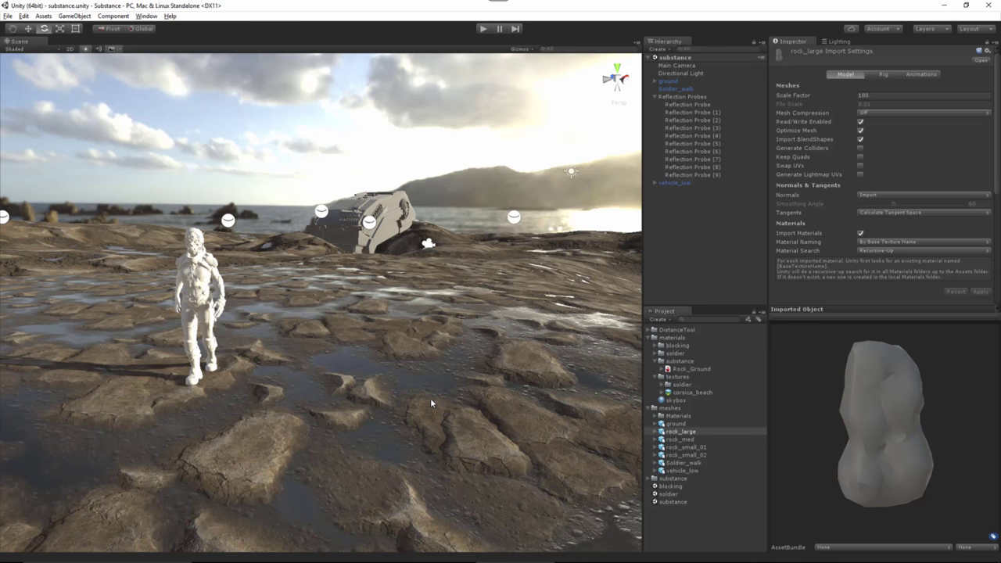
{"action": "left_click", "coordinate": [655, 97]}
{"action": "left_click_drag", "start_coordinate": [667, 432], "coordinate": [676, 146]}
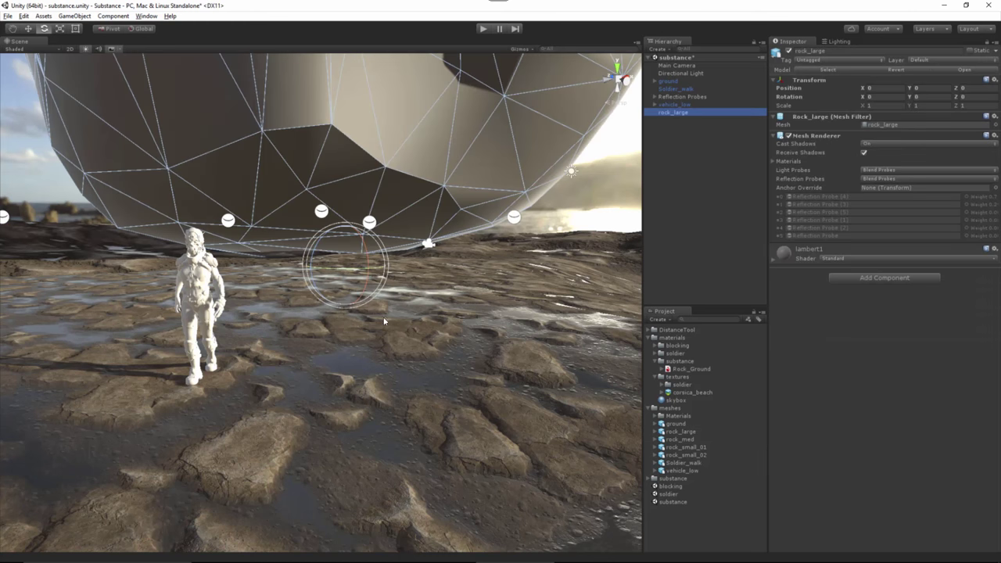
Step: Move rock_large back behind the ground plane, to a Z position of about 73.4
{"action": "right_click_drag", "start_coordinate": [405, 324], "coordinate": [342, 277], "text": "alt"}
{"action": "middle_click_drag", "start_coordinate": [342, 277], "coordinate": [428, 353], "text": "alt"}
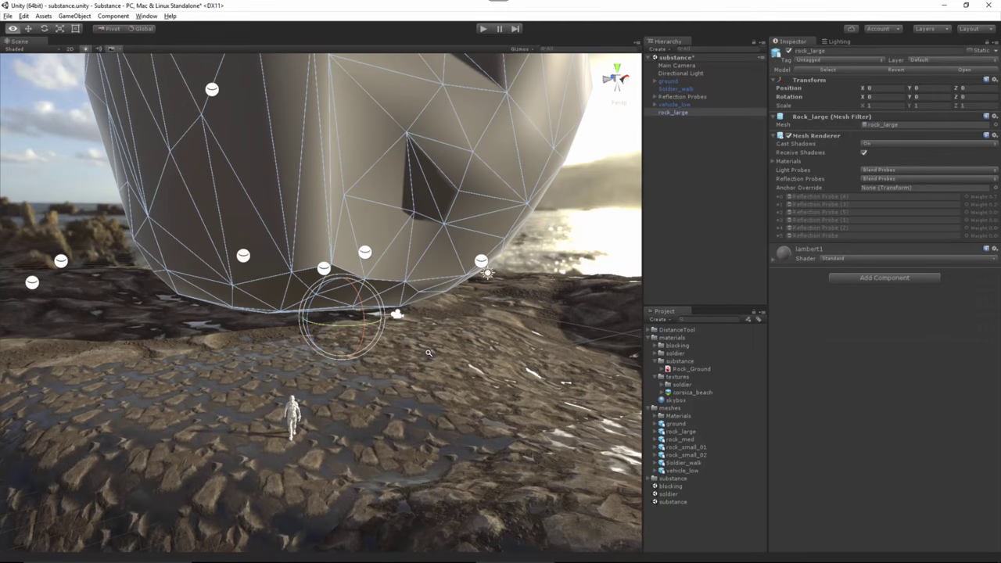
{"action": "right_click_drag", "start_coordinate": [429, 354], "coordinate": [356, 270], "text": "alt"}
{"action": "left_click_drag", "start_coordinate": [356, 270], "coordinate": [373, 320], "text": "alt"}
{"action": "key", "text": "w"}
{"action": "middle_click_drag", "start_coordinate": [372, 319], "coordinate": [398, 386], "text": "alt"}
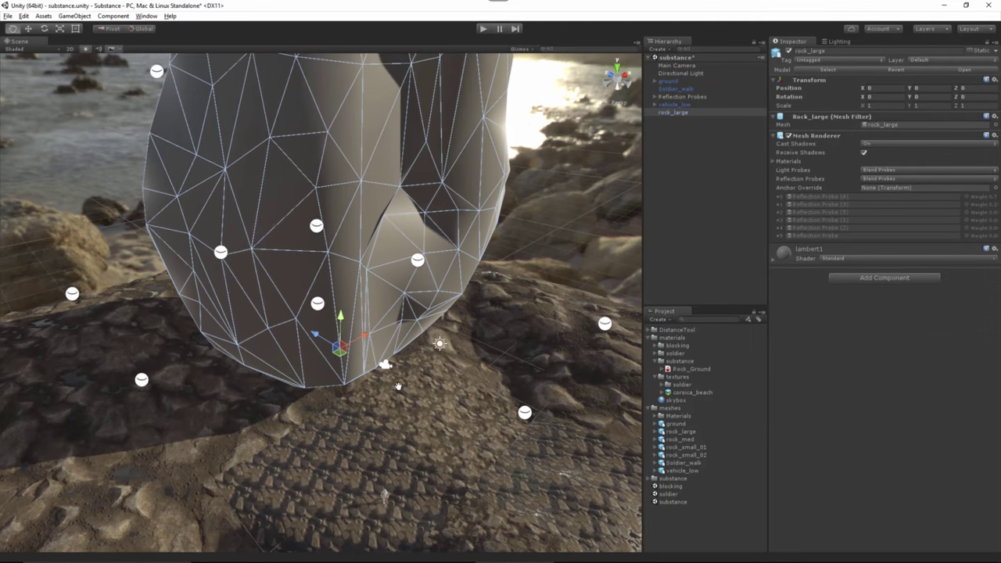
{"action": "left_click_drag", "start_coordinate": [324, 336], "coordinate": [198, 259]}
{"action": "left_click", "coordinate": [342, 158]}
{"action": "left_click_drag", "start_coordinate": [313, 334], "coordinate": [55, 190]}
Step: Scale rock_large down uniformly and reposition it just beyond the back edge of the ground
{"action": "right_click_drag", "start_coordinate": [392, 368], "coordinate": [342, 336], "text": "alt"}
{"action": "left_click_drag", "start_coordinate": [341, 337], "coordinate": [335, 344], "text": "alt"}
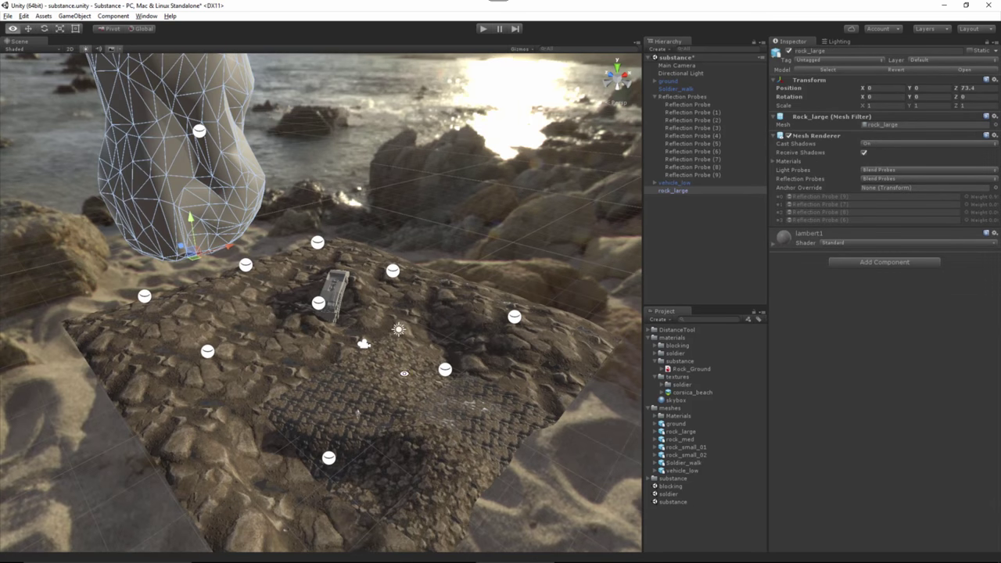
{"action": "right_click_drag", "start_coordinate": [336, 342], "coordinate": [289, 326], "text": "alt"}
{"action": "right_click_drag", "start_coordinate": [399, 367], "coordinate": [270, 151], "text": "alt"}
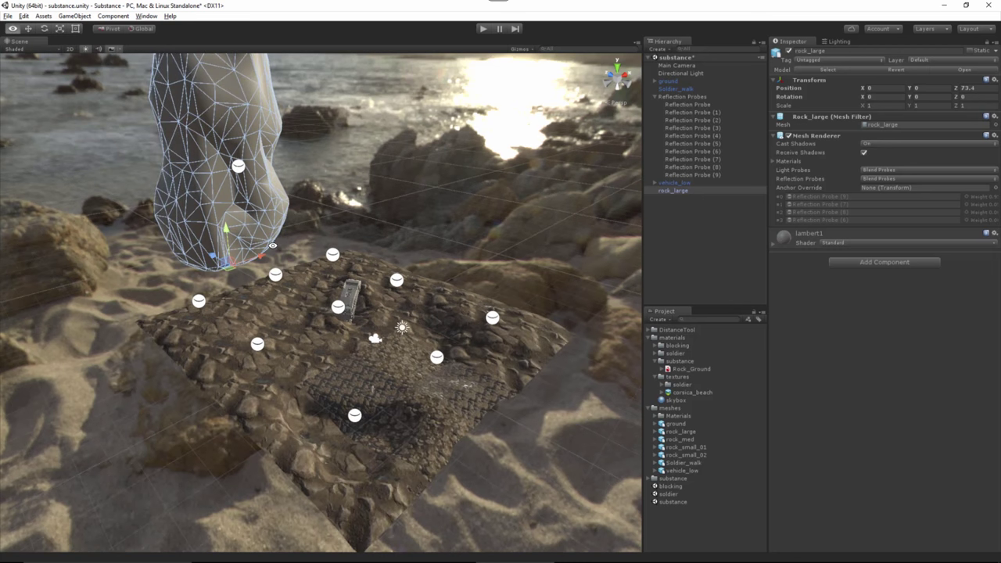
{"action": "right_click_drag", "start_coordinate": [274, 246], "coordinate": [246, 260], "text": "alt"}
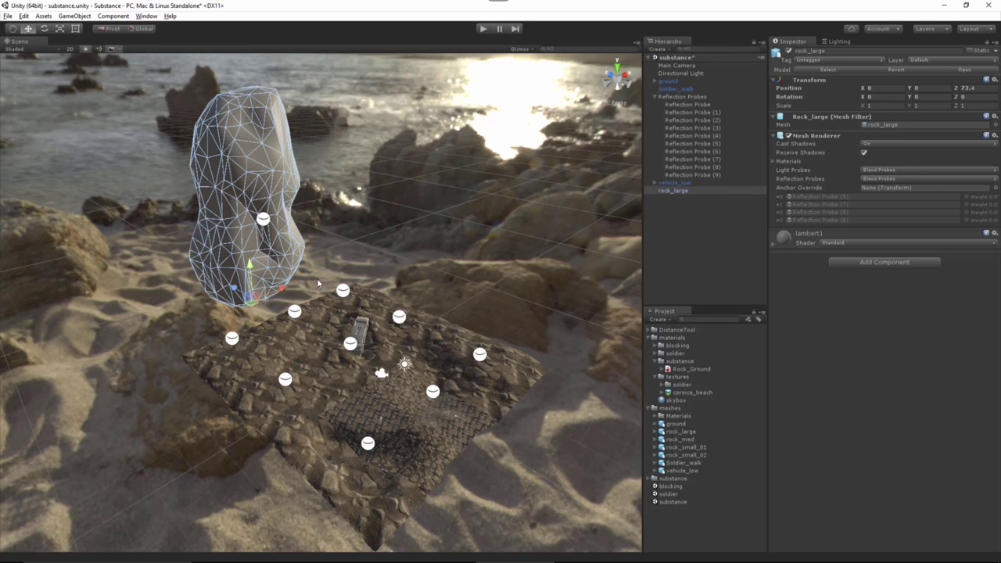
{"action": "middle_click_drag", "start_coordinate": [227, 159], "coordinate": [246, 183], "text": "alt"}
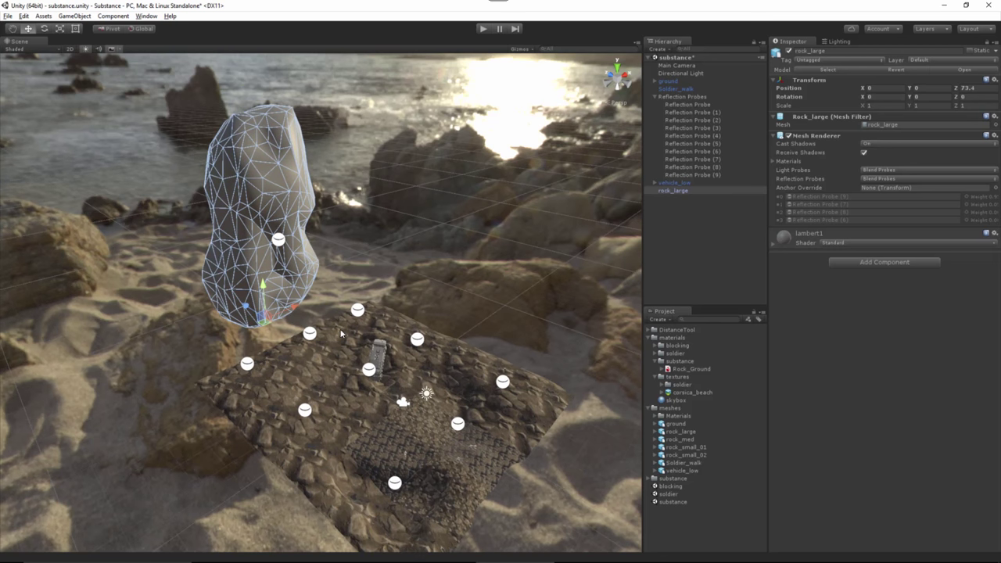
{"action": "right_click_drag", "start_coordinate": [265, 314], "coordinate": [255, 331], "text": "alt"}
{"action": "key", "text": "r"}
{"action": "left_click_drag", "start_coordinate": [250, 338], "coordinate": [245, 339]}
{"action": "key", "text": "w"}
{"action": "left_click_drag", "start_coordinate": [247, 305], "coordinate": [229, 316]}
Step: Add a material instance to the Rock_Ground substance with Surface Type Cliff and both Ground_Dirt_Position and Puddles_Position set to 0
{"action": "left_click", "coordinate": [690, 369]}
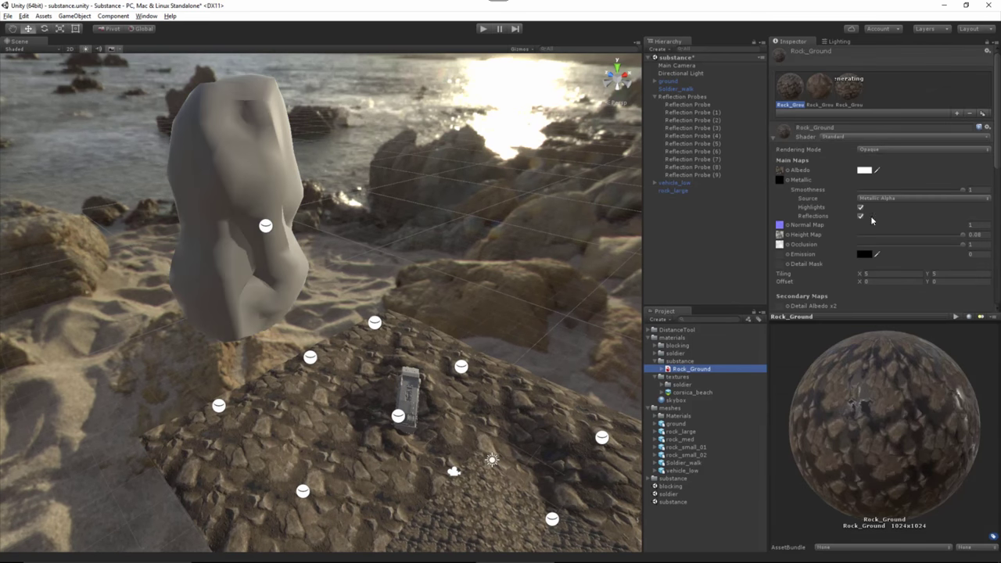
{"action": "left_click", "coordinate": [956, 115]}
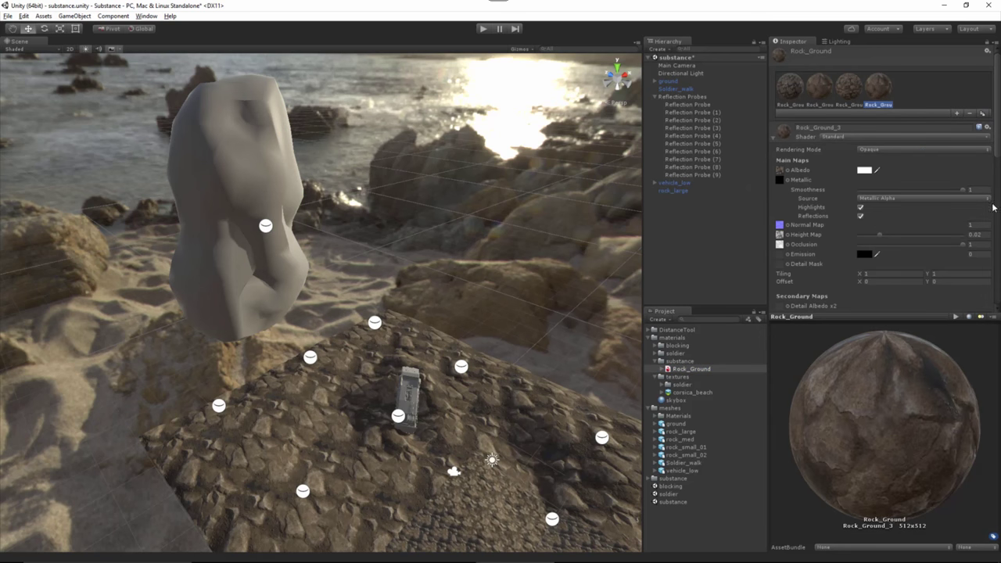
{"action": "left_click_drag", "start_coordinate": [994, 208], "coordinate": [999, 280]}
{"action": "scroll", "coordinate": [809, 140], "scroll_direction": "up", "scroll_amount": 5}
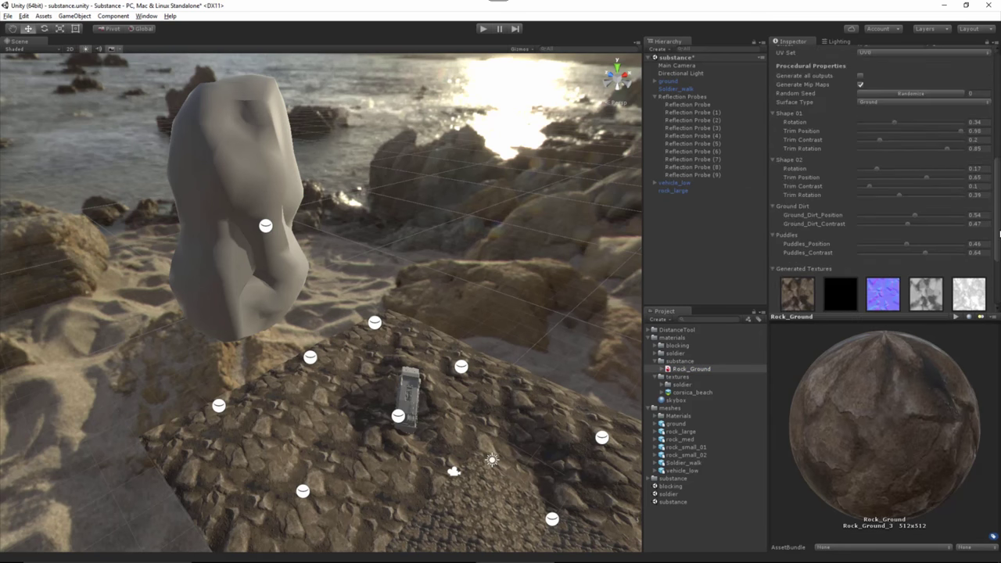
{"action": "left_click", "coordinate": [865, 133]}
{"action": "left_click", "coordinate": [877, 153]}
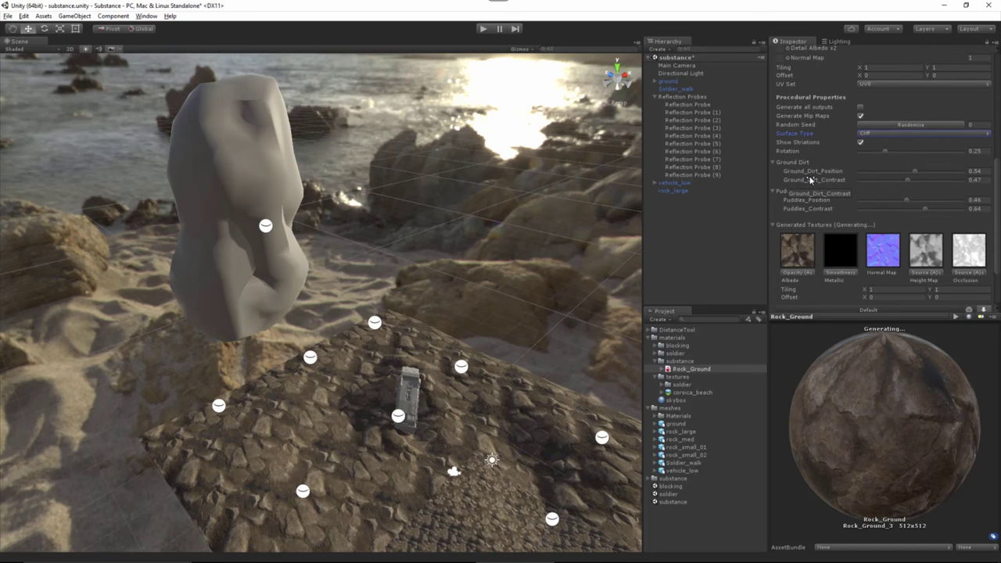
{"action": "left_click_drag", "start_coordinate": [903, 173], "coordinate": [863, 173]}
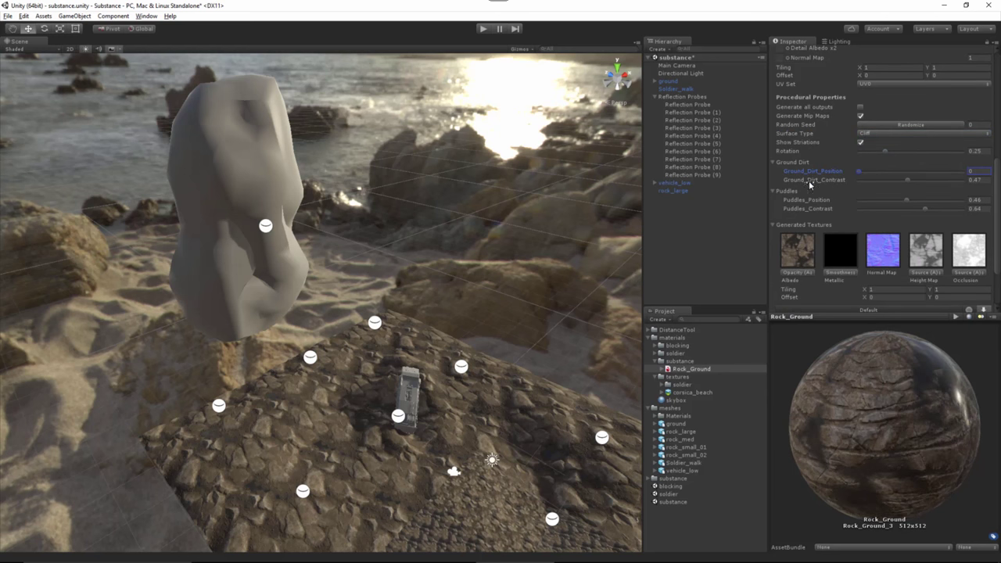
{"action": "left_click_drag", "start_coordinate": [908, 201], "coordinate": [832, 204]}
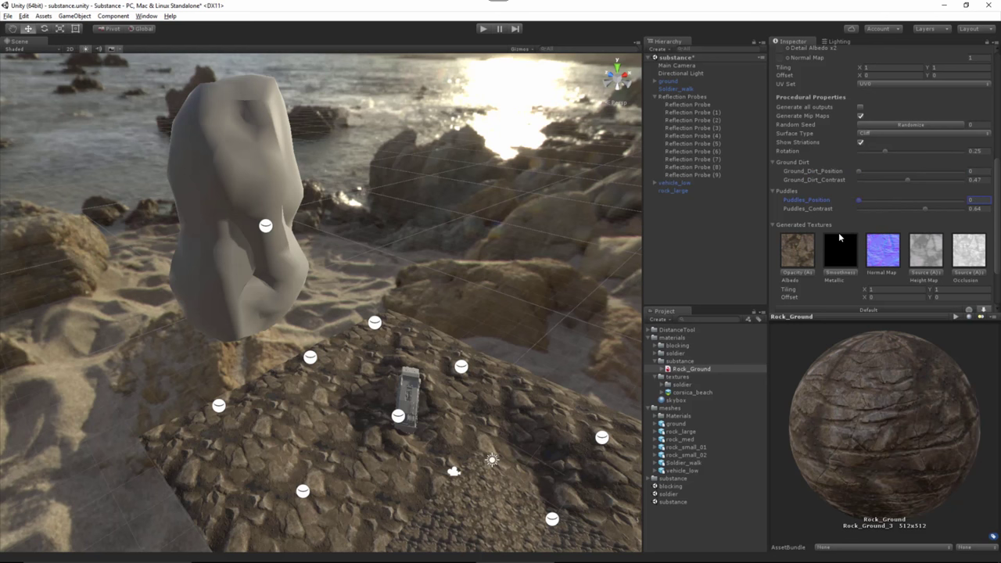
Step: Apply the Rock_Ground_3 material to the large rock and reapply its Ground_Dirt_Position of 0
{"action": "left_click", "coordinate": [662, 369]}
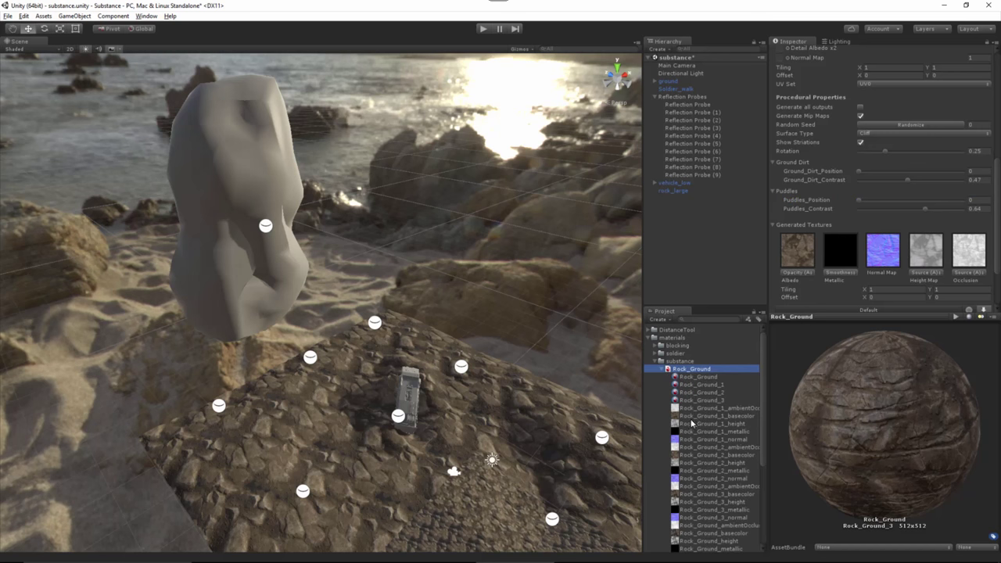
{"action": "left_click_drag", "start_coordinate": [707, 402], "coordinate": [238, 266]}
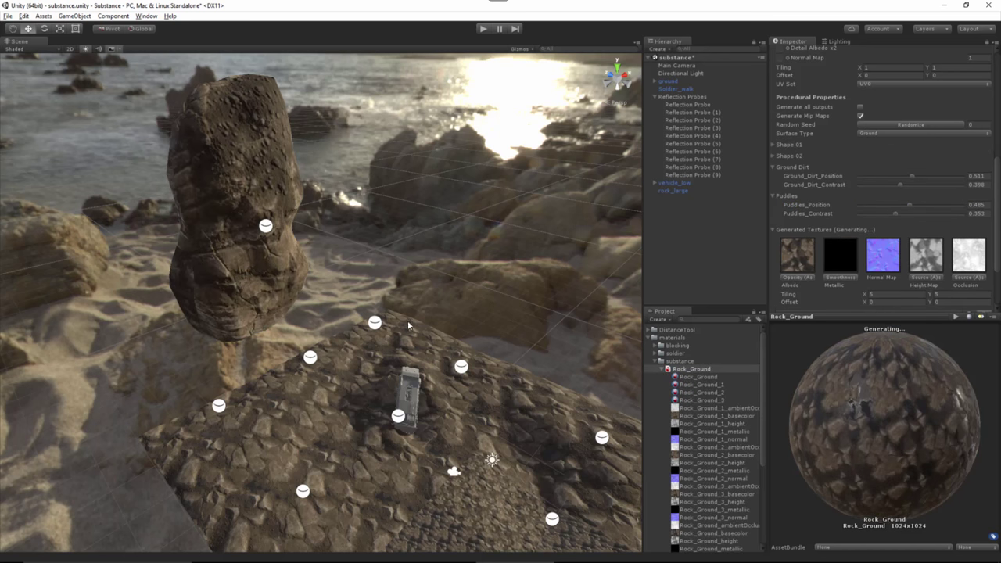
{"action": "left_click", "coordinate": [723, 400]}
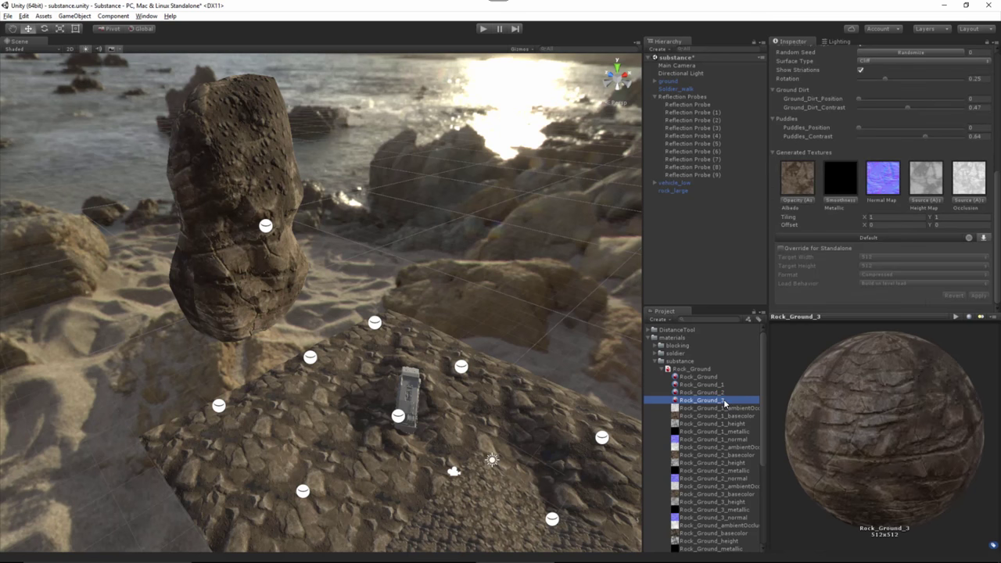
{"action": "left_click", "coordinate": [860, 100]}
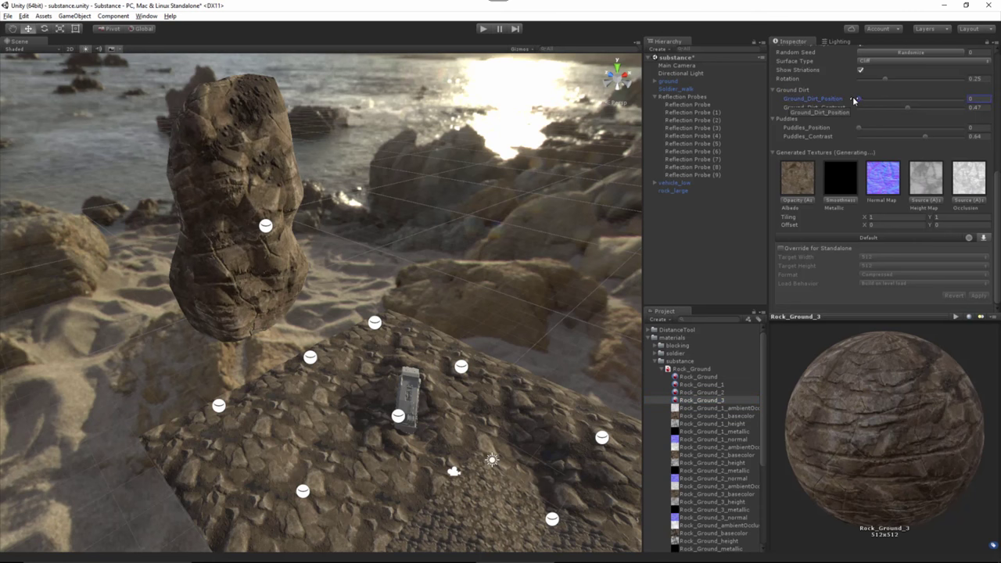
Step: Set the main maps tiling of Rock_Ground_3 to 2 in both X and Y
{"action": "right_click_drag", "start_coordinate": [215, 259], "coordinate": [264, 273], "text": "alt"}
{"action": "left_click_drag", "start_coordinate": [263, 273], "coordinate": [332, 291], "text": "alt"}
{"action": "right_click_drag", "start_coordinate": [332, 291], "coordinate": [421, 399], "text": "alt"}
{"action": "middle_click_drag", "start_coordinate": [331, 358], "coordinate": [310, 357], "text": "alt"}
{"action": "left_click_drag", "start_coordinate": [317, 347], "coordinate": [320, 340], "text": "alt"}
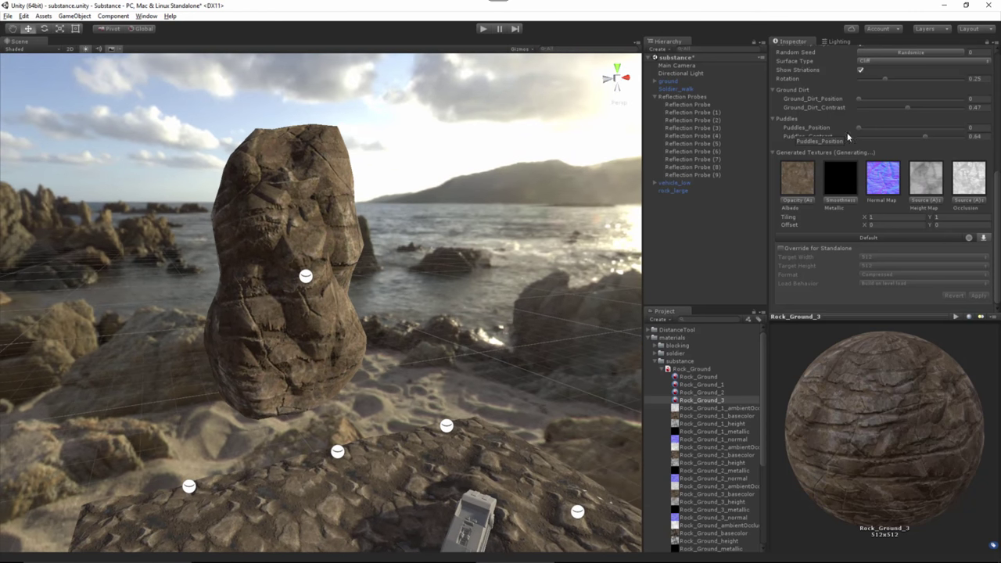
{"action": "left_click_drag", "start_coordinate": [996, 178], "coordinate": [993, 100]}
{"action": "left_click", "coordinate": [877, 127]}
{"action": "type", "text": "2"}
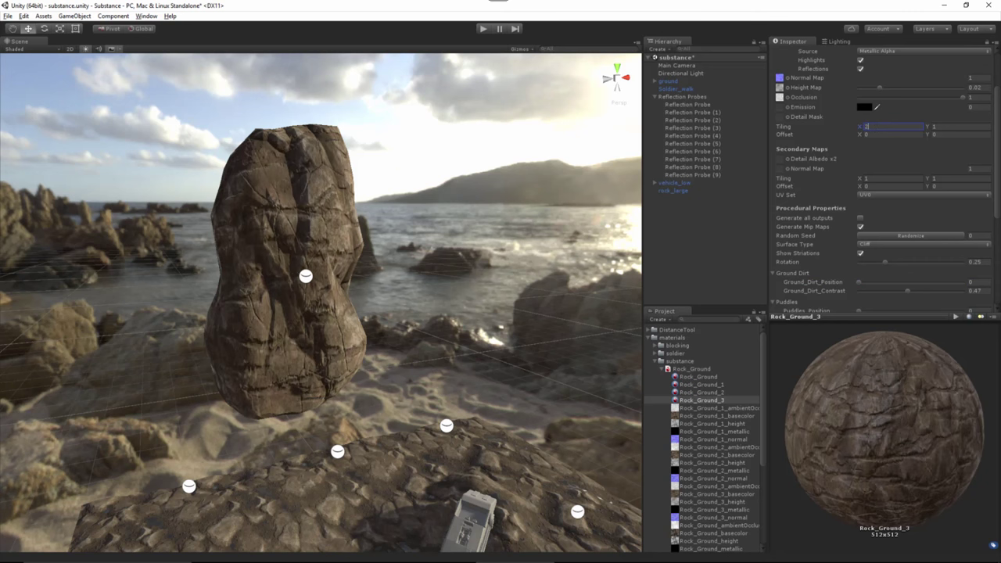
{"action": "left_click", "coordinate": [946, 127]}
{"action": "type", "text": "2"}
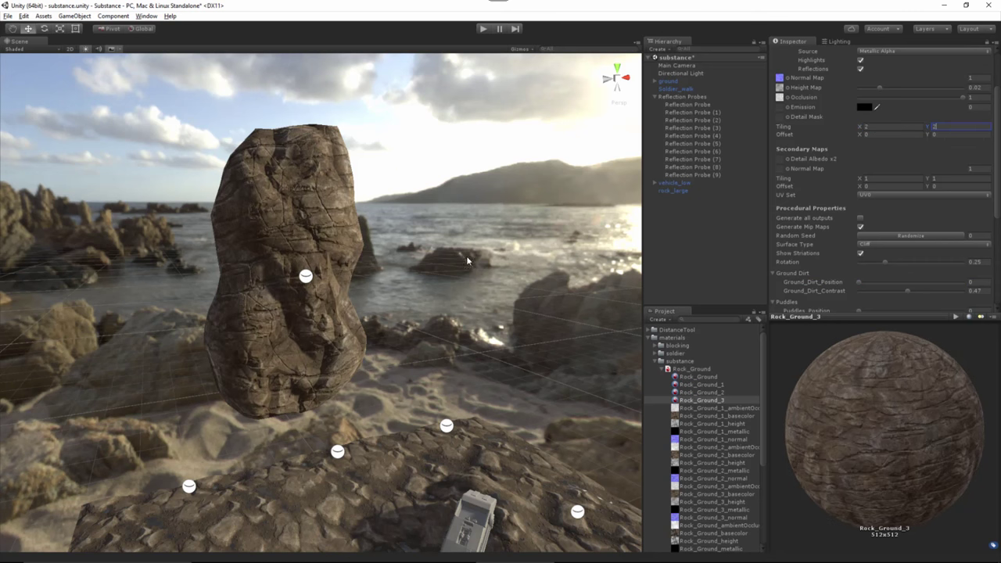
Step: Try a Y tiling of 3 on the Rock_Ground_3 main maps and undo it
{"action": "left_click_drag", "start_coordinate": [406, 296], "coordinate": [398, 315], "text": "alt"}
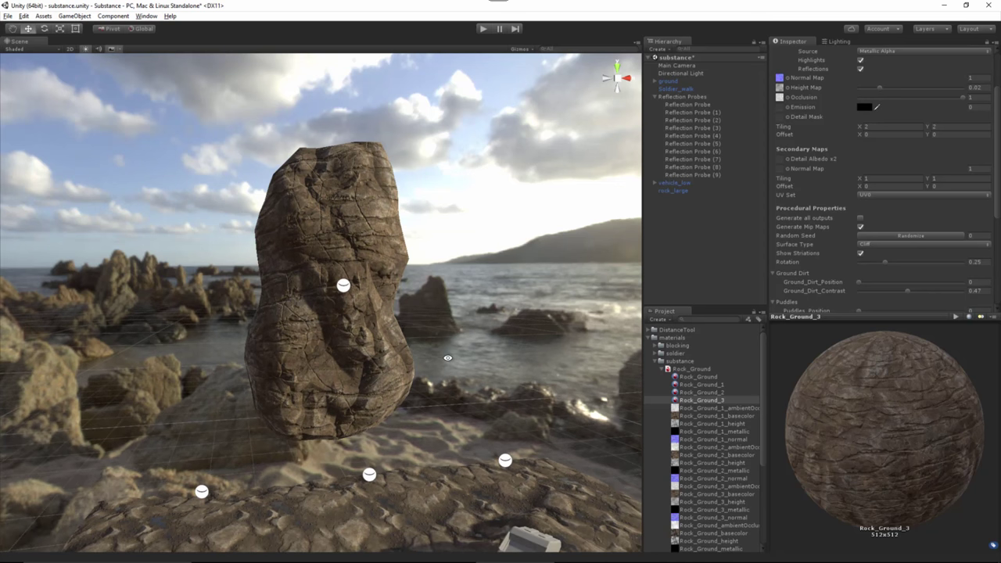
{"action": "left_click", "coordinate": [956, 128]}
{"action": "type", "text": "3"}
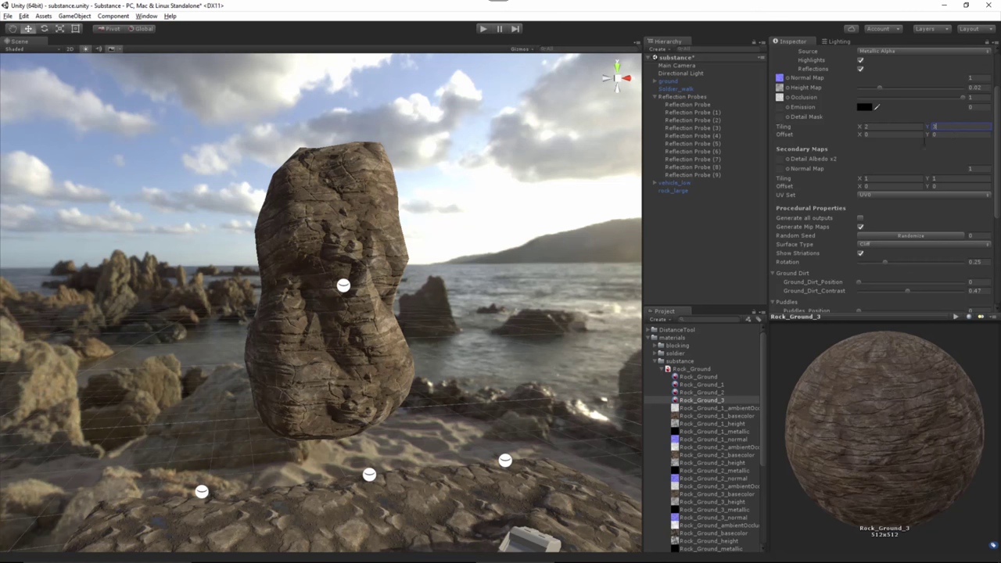
{"action": "mouse_move", "coordinate": [399, 291]}
{"action": "left_mouse_down", "text": "alt"}
{"action": "mouse_move", "coordinate": [392, 271]}
{"action": "mouse_move", "coordinate": [396, 294]}
{"action": "left_mouse_up", "text": "alt"}
{"action": "key", "text": "ctrl+z"}
Step: Set the main maps X tiling of Rock_Ground_3 to 3, check the large rock and clear the selection
{"action": "left_click", "coordinate": [867, 127]}
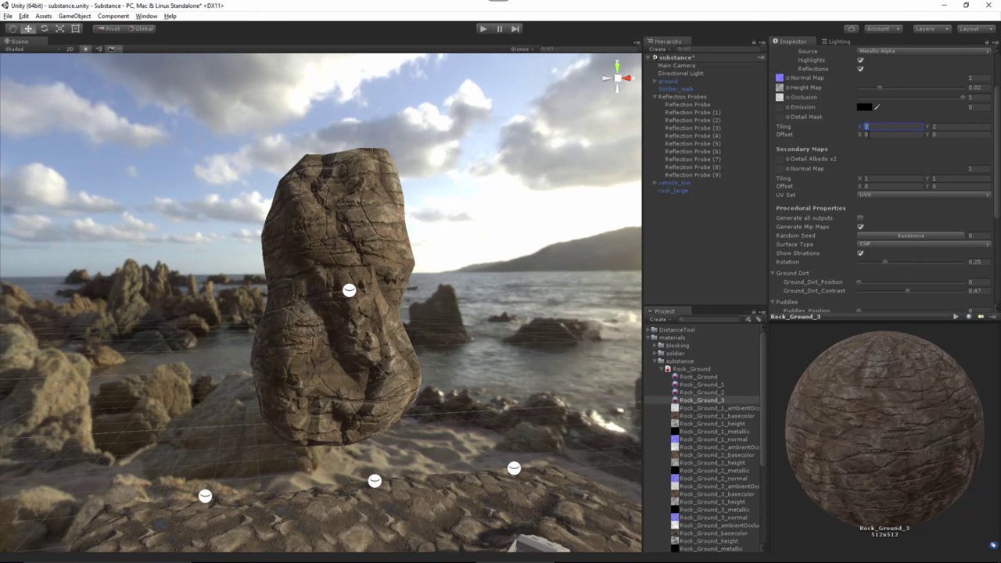
{"action": "type", "text": "3"}
{"action": "left_click_drag", "start_coordinate": [376, 314], "coordinate": [444, 343], "text": "alt"}
{"action": "right_click_drag", "start_coordinate": [340, 342], "coordinate": [389, 391], "text": "alt"}
{"action": "middle_click_drag", "start_coordinate": [388, 391], "coordinate": [374, 268], "text": "alt"}
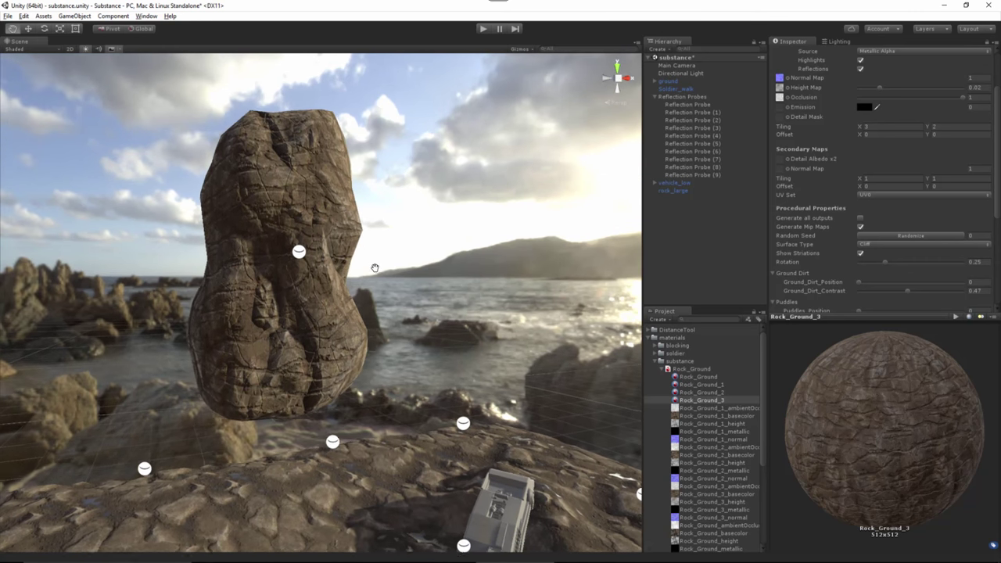
{"action": "right_click_drag", "start_coordinate": [374, 268], "coordinate": [323, 303], "text": "alt"}
{"action": "left_click_drag", "start_coordinate": [323, 304], "coordinate": [341, 315], "text": "alt"}
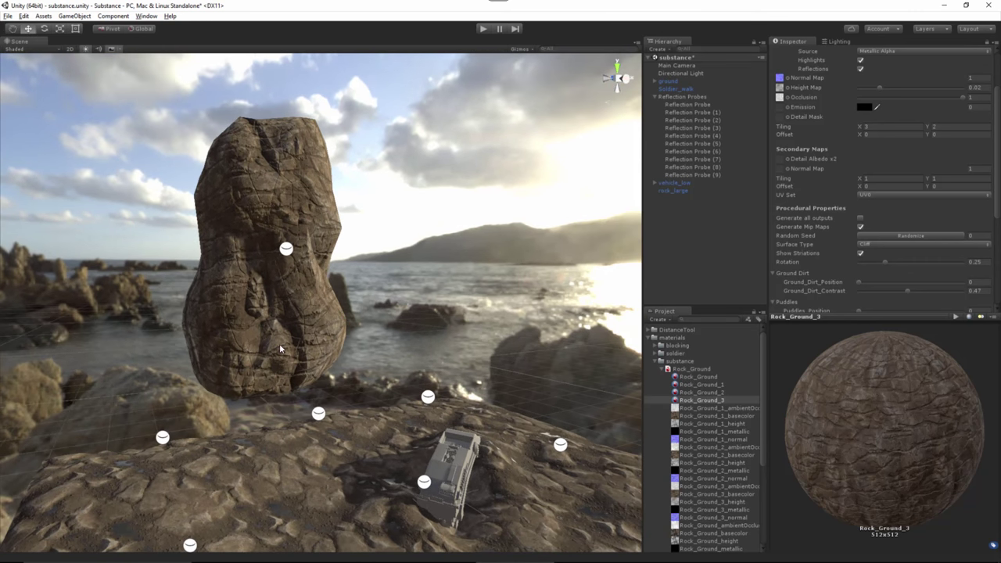
{"action": "left_click", "coordinate": [334, 334]}
{"action": "left_click", "coordinate": [388, 291]}
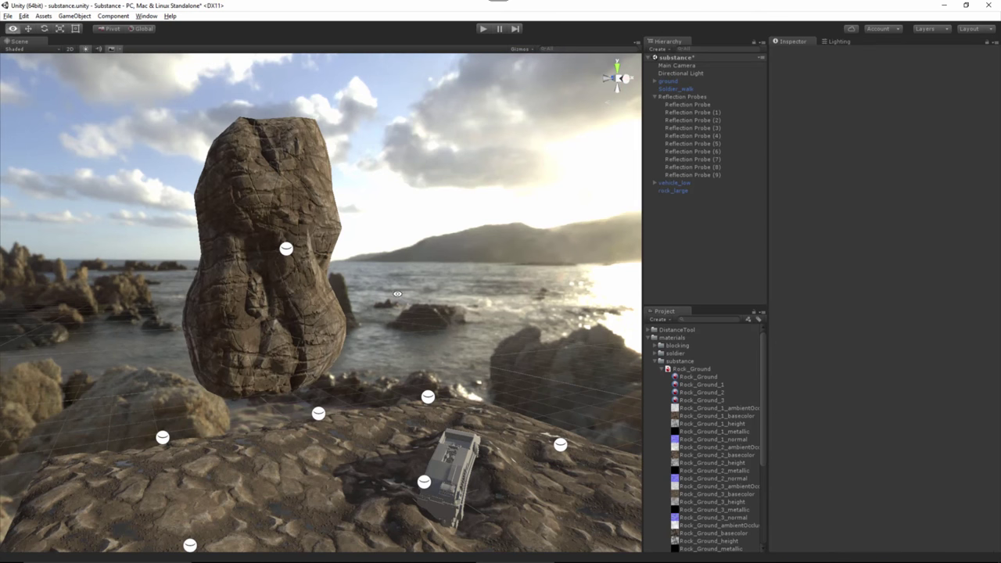
{"action": "right_click_drag", "start_coordinate": [403, 292], "coordinate": [366, 303], "text": "alt"}
{"action": "left_click_drag", "start_coordinate": [366, 303], "coordinate": [302, 190], "text": "alt"}
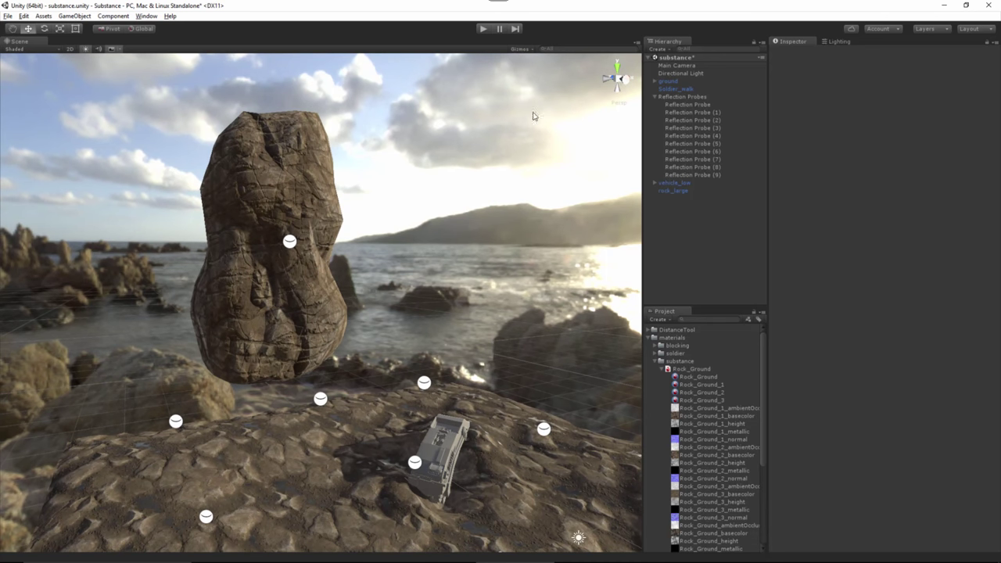
Step: Add the rock_med mesh to the scene and place it beside the large rock at about X 34.7, Z 51.6
{"action": "left_click", "coordinate": [667, 369]}
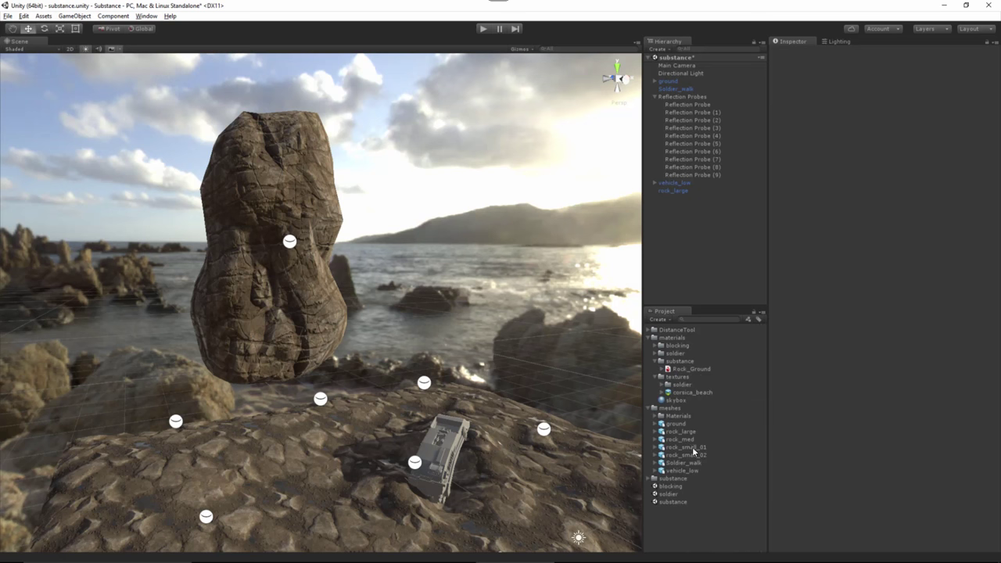
{"action": "left_click_drag", "start_coordinate": [683, 440], "coordinate": [680, 252]}
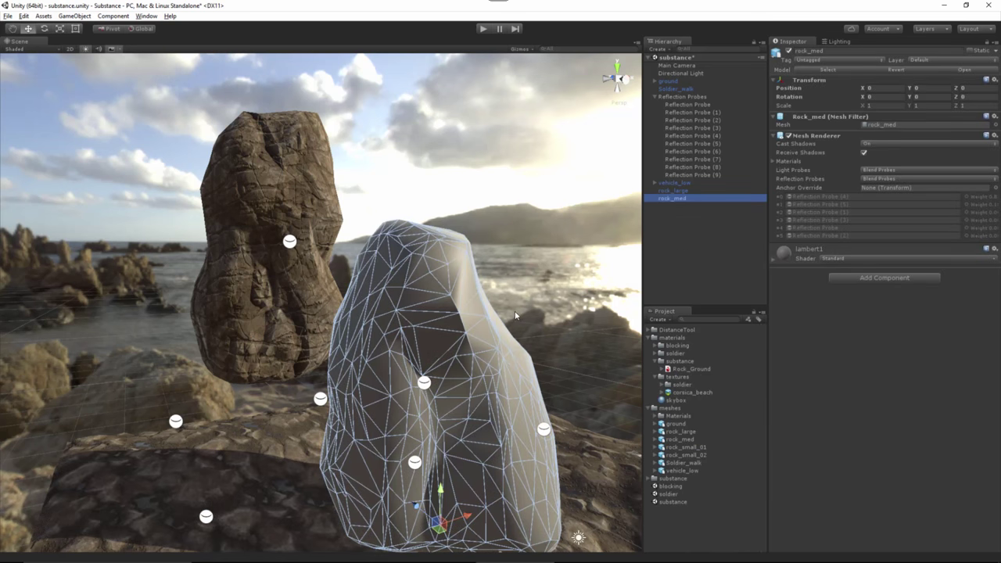
{"action": "left_click_drag", "start_coordinate": [419, 508], "coordinate": [544, 332]}
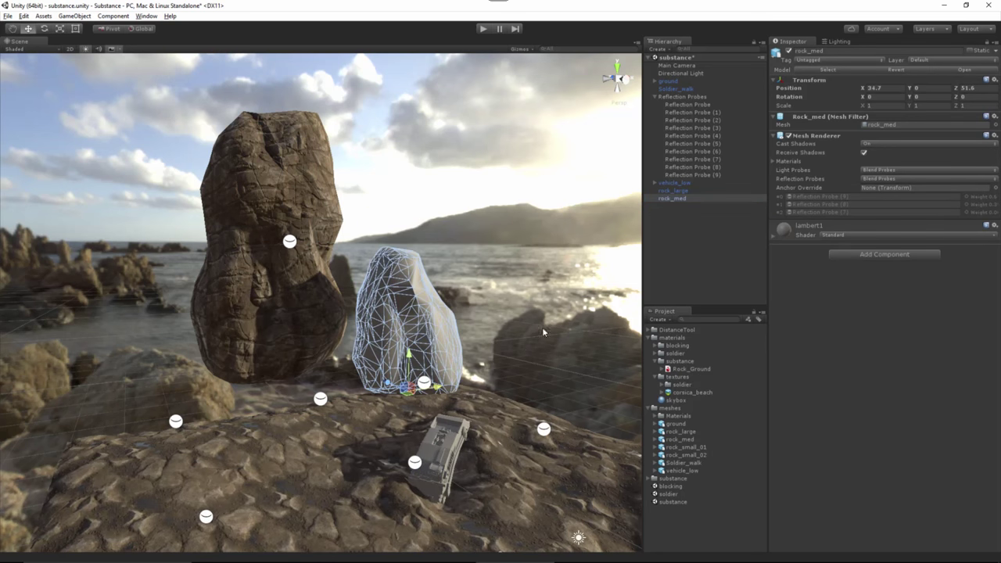
Step: Apply the Rock_Ground_3 material to rock_med and deselect it
{"action": "left_click", "coordinate": [662, 370]}
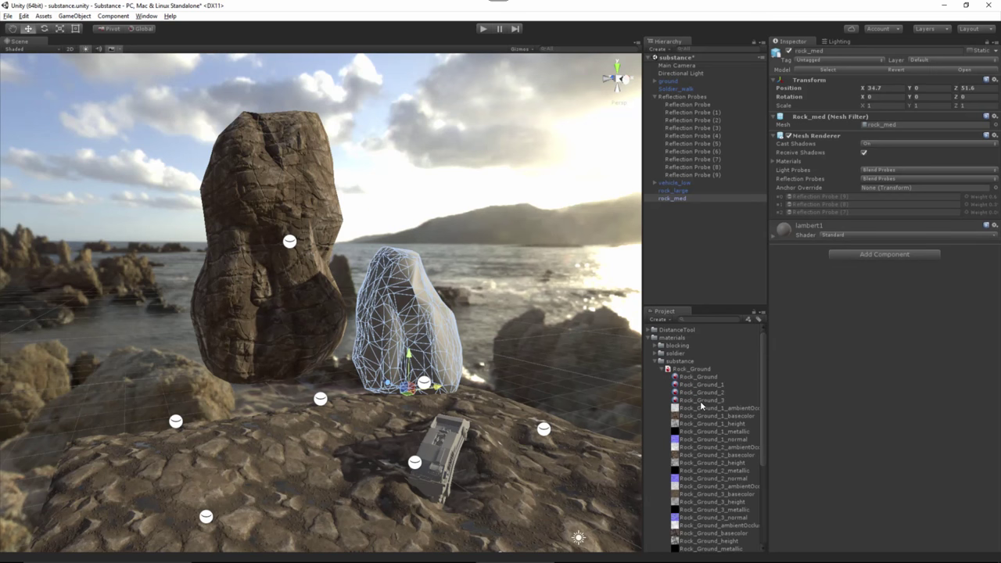
{"action": "left_click_drag", "start_coordinate": [702, 401], "coordinate": [417, 363]}
{"action": "left_click", "coordinate": [512, 338]}
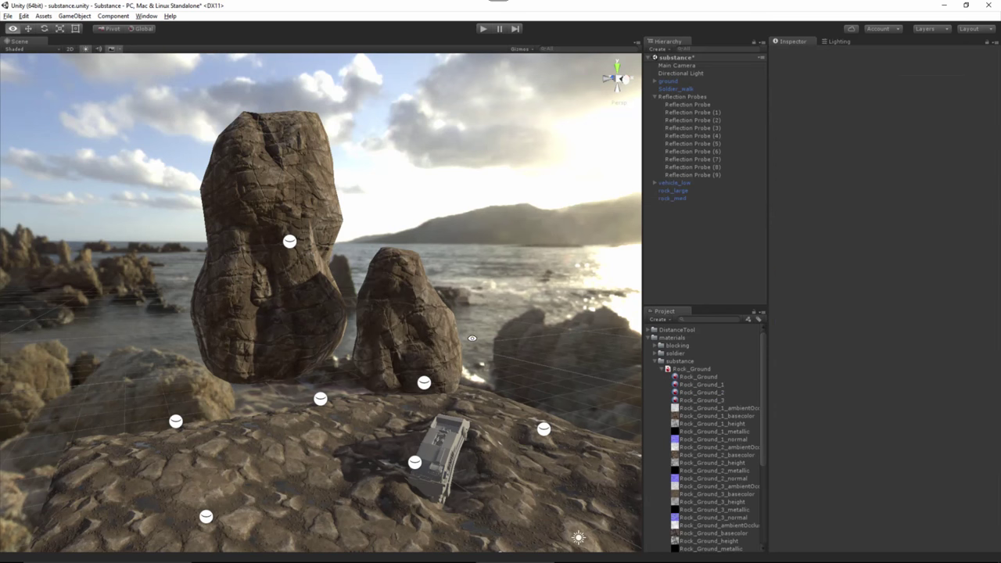
Step: Add the rock_small_01 mesh to the scene and place it near the large rock's foot at about Y 8.66, Z 31.4
{"action": "left_click", "coordinate": [662, 369]}
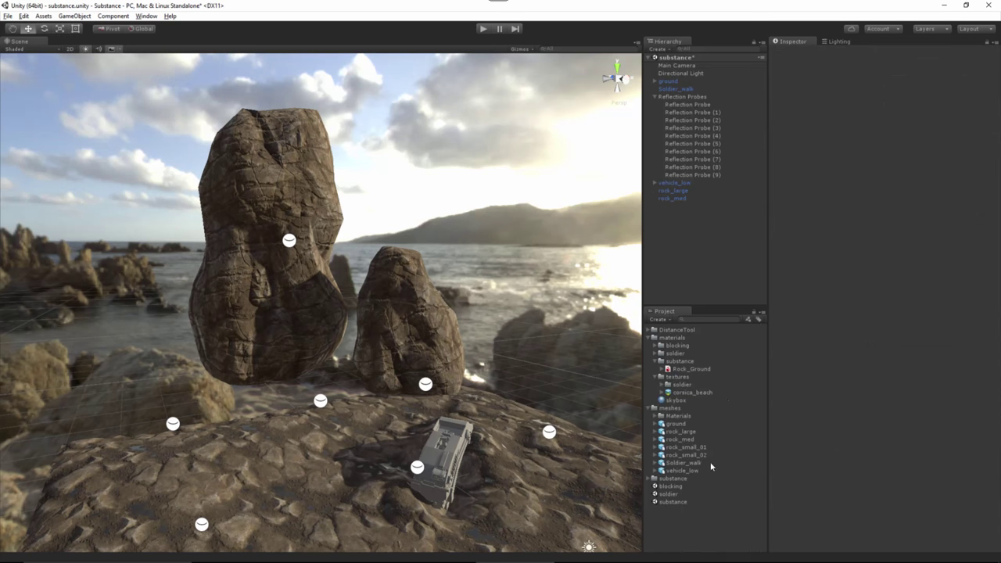
{"action": "left_click", "coordinate": [687, 447]}
{"action": "left_click_drag", "start_coordinate": [889, 434], "coordinate": [925, 397]}
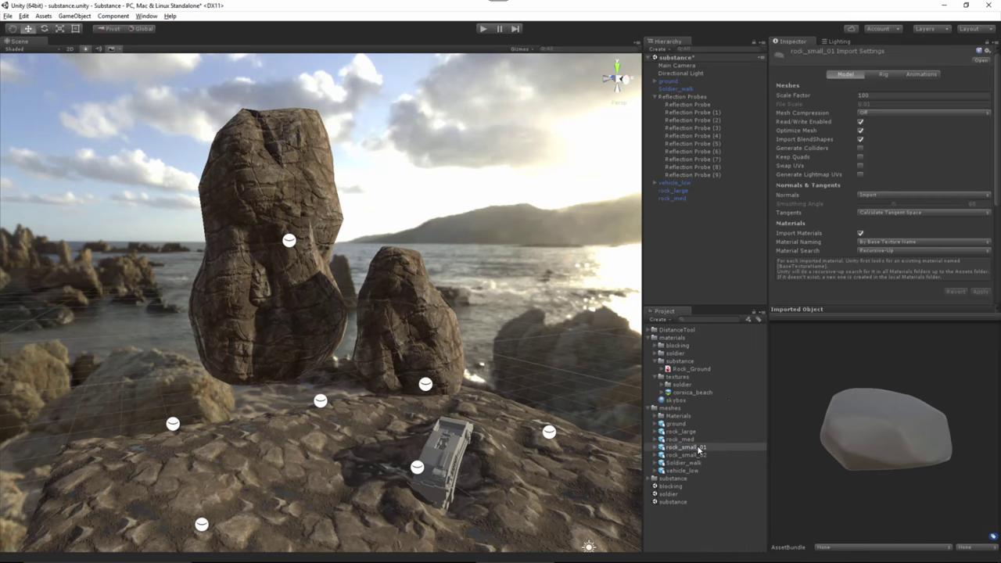
{"action": "left_click_drag", "start_coordinate": [698, 448], "coordinate": [689, 242]}
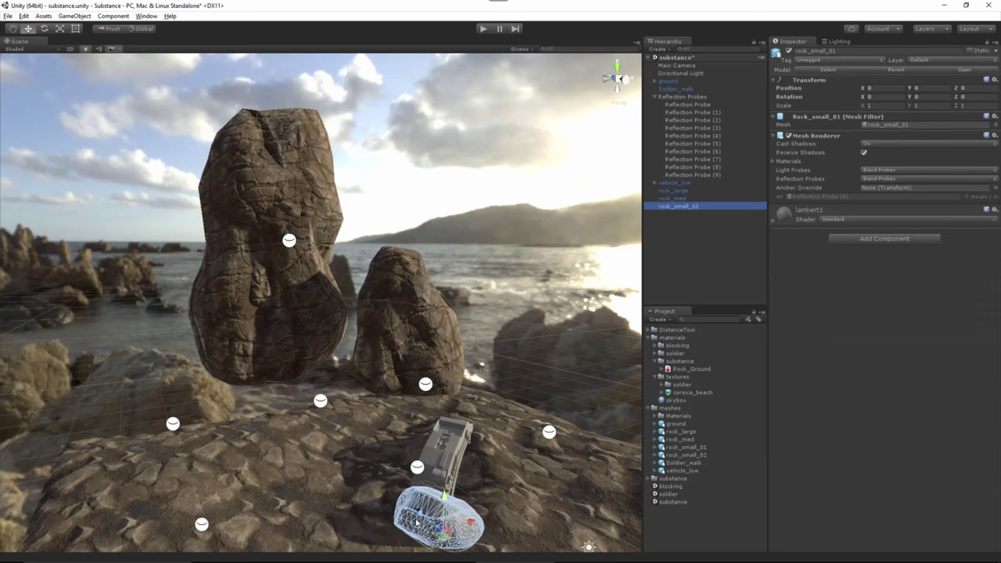
{"action": "left_click_drag", "start_coordinate": [425, 513], "coordinate": [314, 367]}
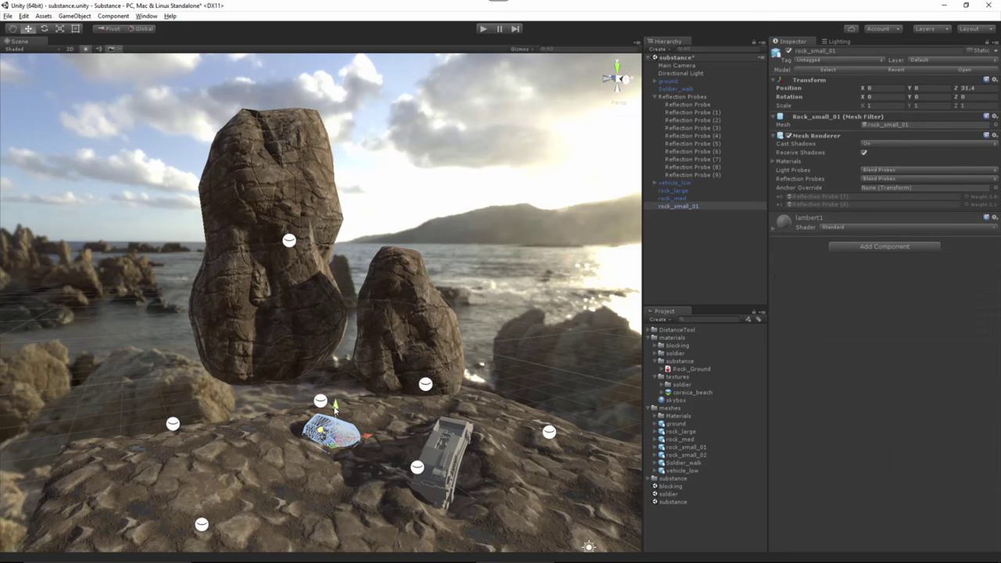
{"action": "left_click_drag", "start_coordinate": [335, 408], "coordinate": [335, 364]}
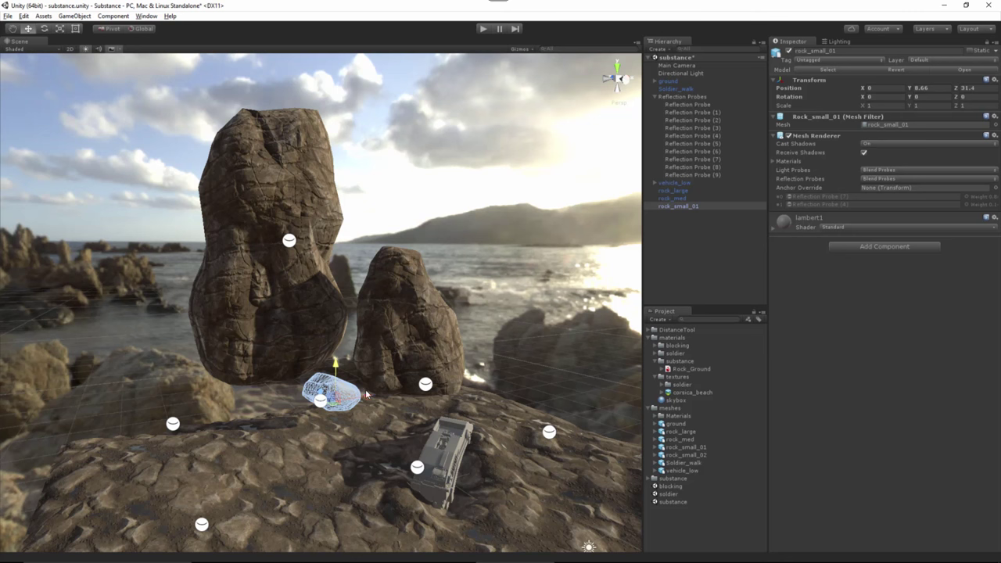
Step: Apply the Rock_Ground_3 material to rock_small_01 and slide the rock along X past the foot of rock_med
{"action": "key", "text": "f"}
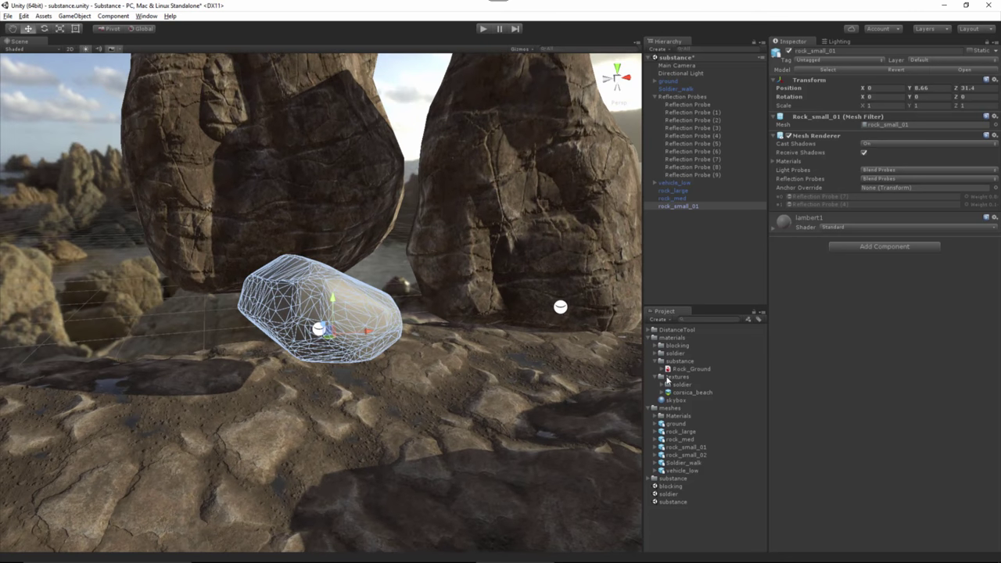
{"action": "left_click", "coordinate": [665, 369]}
{"action": "left_click_drag", "start_coordinate": [702, 403], "coordinate": [620, 350]}
{"action": "scroll", "coordinate": [394, 332], "scroll_direction": "down", "scroll_amount": 5}
{"action": "scroll", "coordinate": [430, 344], "scroll_direction": "up", "scroll_amount": 3}
{"action": "left_click", "coordinate": [342, 319]}
{"action": "right_click_drag", "start_coordinate": [620, 349], "coordinate": [510, 345], "text": "alt"}
{"action": "middle_click_drag", "start_coordinate": [510, 345], "coordinate": [492, 356], "text": "alt"}
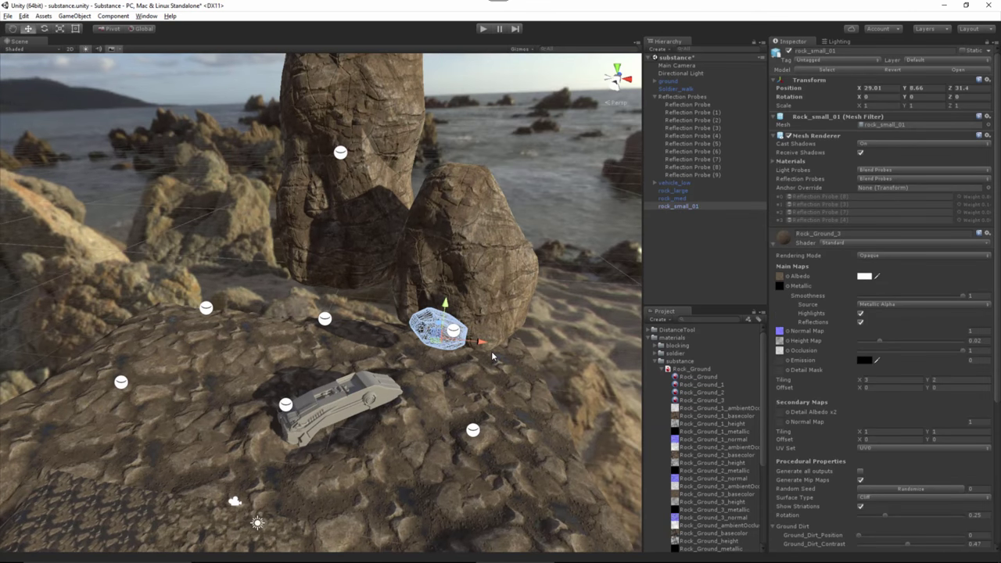
{"action": "left_click_drag", "start_coordinate": [483, 345], "coordinate": [635, 356]}
Step: Duplicate the large rock and offset the copy from the original
{"action": "left_click_drag", "start_coordinate": [259, 297], "coordinate": [313, 266], "text": "alt"}
{"action": "right_click_drag", "start_coordinate": [313, 266], "coordinate": [328, 264], "text": "alt"}
{"action": "middle_click_drag", "start_coordinate": [340, 356], "coordinate": [339, 402], "text": "alt"}
{"action": "left_click_drag", "start_coordinate": [340, 402], "coordinate": [304, 299], "text": "alt"}
{"action": "left_click", "coordinate": [317, 345]}
{"action": "left_click", "coordinate": [318, 341]}
{"action": "left_click", "coordinate": [304, 300]}
{"action": "key", "text": "ctrl+d"}
{"action": "left_click_drag", "start_coordinate": [294, 411], "coordinate": [266, 418]}
Step: Rotate the large rock copy and raise it against the original, then clear the selection
{"action": "key", "text": "e"}
{"action": "left_click_drag", "start_coordinate": [220, 438], "coordinate": [148, 442]}
{"action": "key", "text": "w"}
{"action": "left_click_drag", "start_coordinate": [269, 421], "coordinate": [284, 419]}
{"action": "left_click_drag", "start_coordinate": [244, 381], "coordinate": [245, 343]}
{"action": "left_click", "coordinate": [364, 208]}
Step: Scale rock_small_01 to about 2.27 and move it onto the large rocks at about X -13.41, Y 53.74, Z 68.1
{"action": "left_click_drag", "start_coordinate": [365, 208], "coordinate": [380, 194], "text": "alt"}
{"action": "left_click", "coordinate": [533, 446]}
{"action": "key", "text": "e"}
{"action": "left_click_drag", "start_coordinate": [577, 436], "coordinate": [584, 474]}
{"action": "key", "text": "r"}
{"action": "key", "text": "w"}
{"action": "left_click_drag", "start_coordinate": [546, 444], "coordinate": [329, 262]}
Step: Rotate rock_small_01 in local space to about -161, 17, -75 degrees and enlarge it against the rock face
{"action": "key", "text": "e"}
{"action": "left_click_drag", "start_coordinate": [223, 241], "coordinate": [362, 243]}
{"action": "left_click_drag", "start_coordinate": [315, 333], "coordinate": [391, 332], "text": "alt"}
{"action": "key", "text": "x"}
{"action": "left_click_drag", "start_coordinate": [279, 224], "coordinate": [286, 208]}
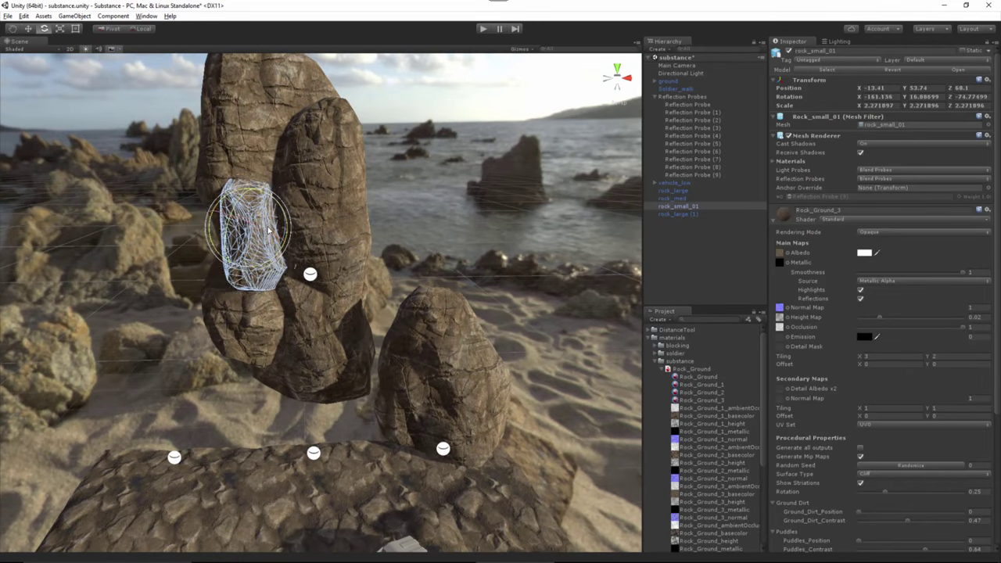
{"action": "key", "text": "r"}
{"action": "left_click_drag", "start_coordinate": [245, 233], "coordinate": [263, 214]}
{"action": "key", "text": "w"}
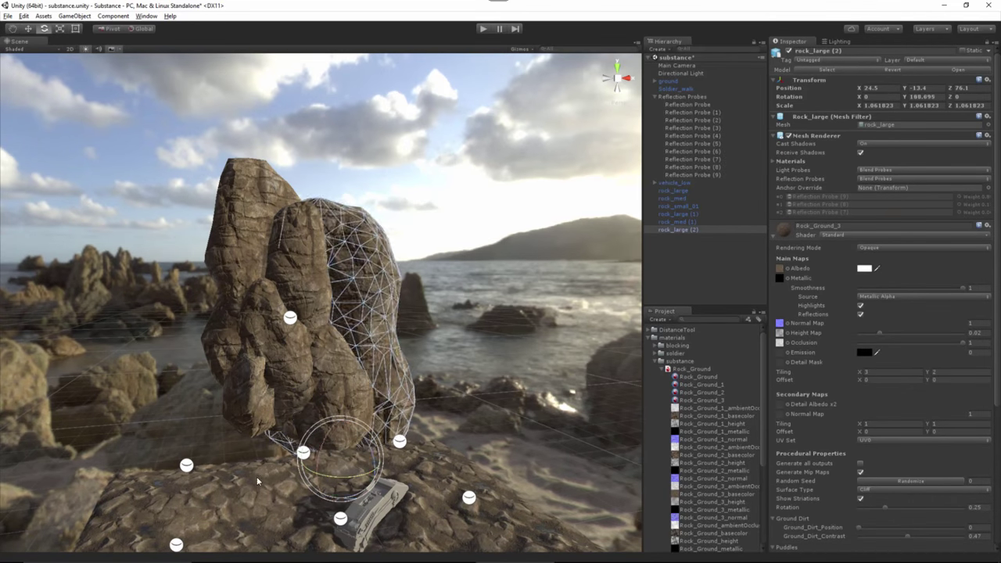
Step: Rotate the rock_large (2) copy to fit it against the side of the rock cluster
{"action": "left_click", "coordinate": [449, 340]}
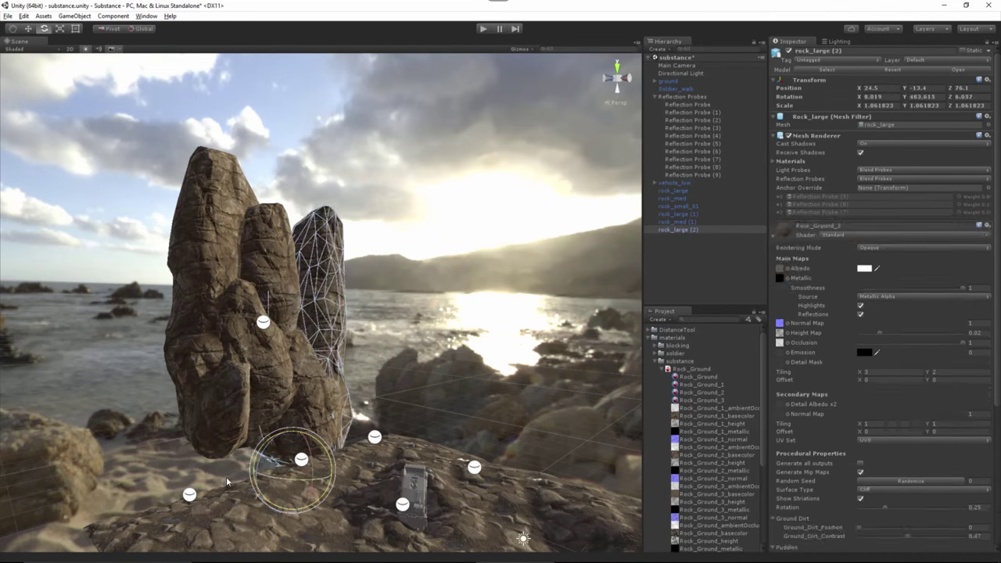
{"action": "left_click_drag", "start_coordinate": [226, 476], "coordinate": [271, 451]}
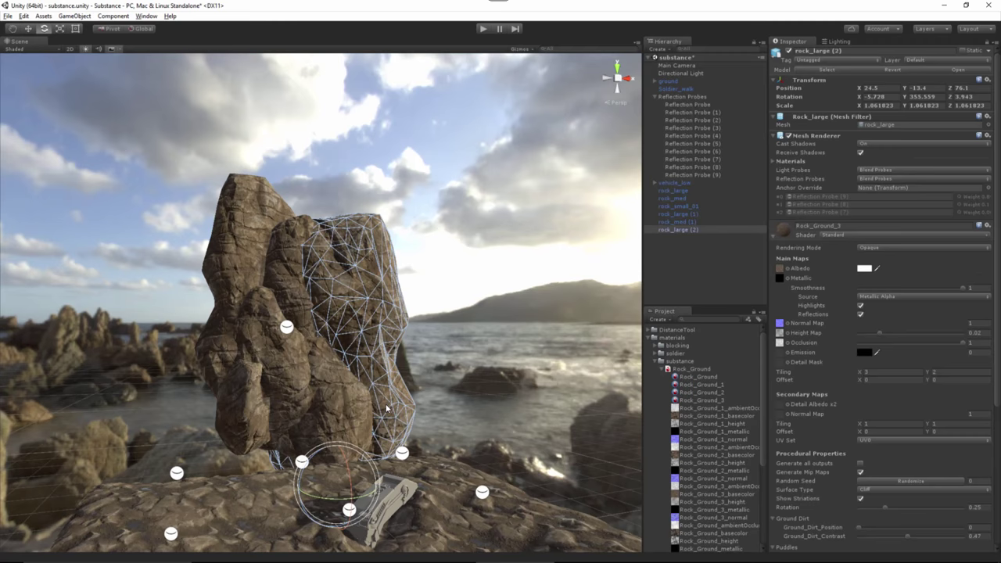
{"action": "left_click_drag", "start_coordinate": [320, 461], "coordinate": [353, 465]}
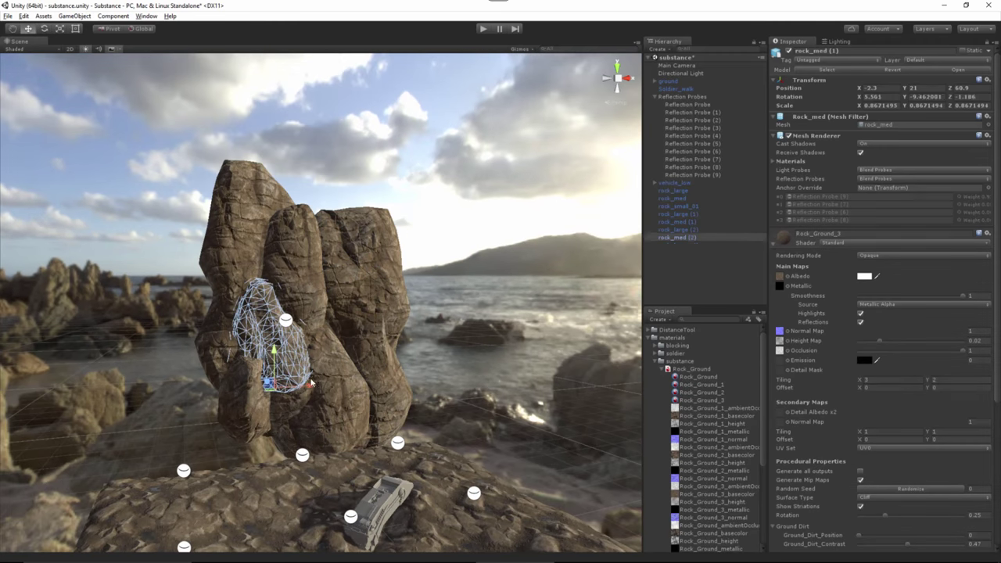
Step: Move the rock_med (2) copy across the front of the cluster to about X 21.2 and rotate it into place
{"action": "left_click_drag", "start_coordinate": [270, 337], "coordinate": [418, 351]}
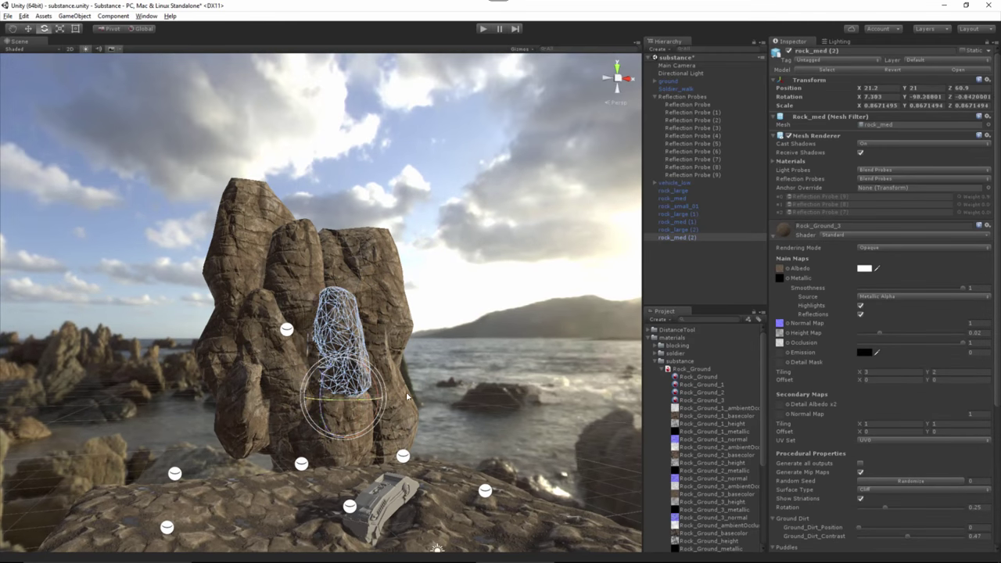
{"action": "left_click_drag", "start_coordinate": [406, 392], "coordinate": [388, 389]}
{"action": "key", "text": "w"}
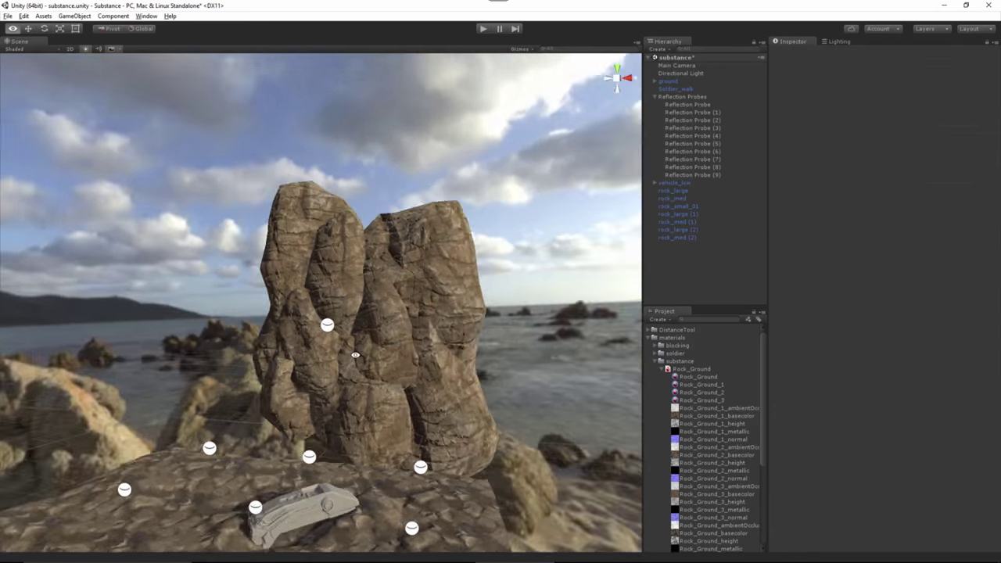
{"action": "left_click_drag", "start_coordinate": [337, 367], "coordinate": [366, 368], "text": "alt"}
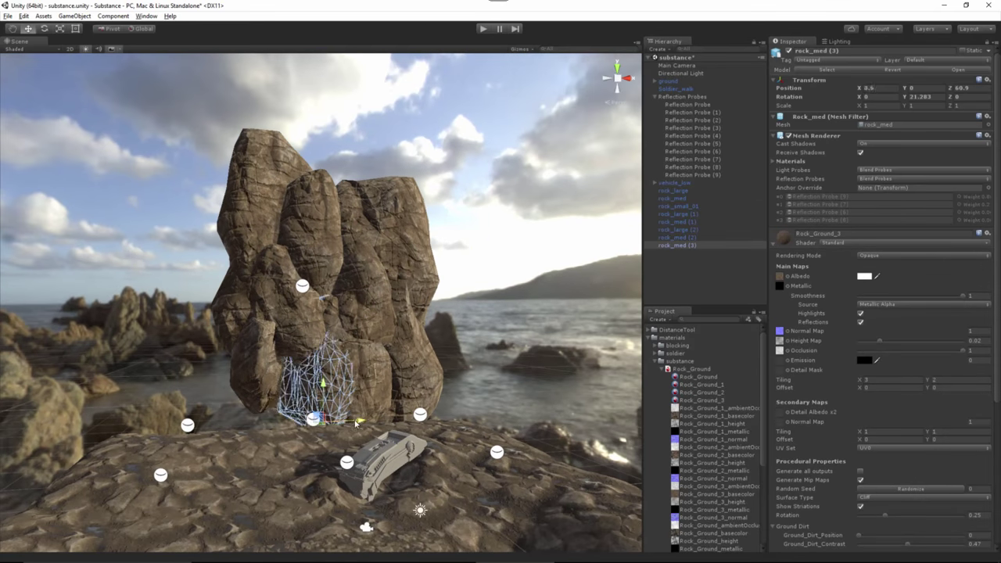
Step: Duplicate rock_large (2), rotate the copy and position it behind the rock cluster
{"action": "left_click_drag", "start_coordinate": [506, 263], "coordinate": [508, 290], "text": "alt"}
{"action": "left_click", "coordinate": [426, 220]}
{"action": "key", "text": "e"}
{"action": "left_click_drag", "start_coordinate": [367, 422], "coordinate": [337, 427]}
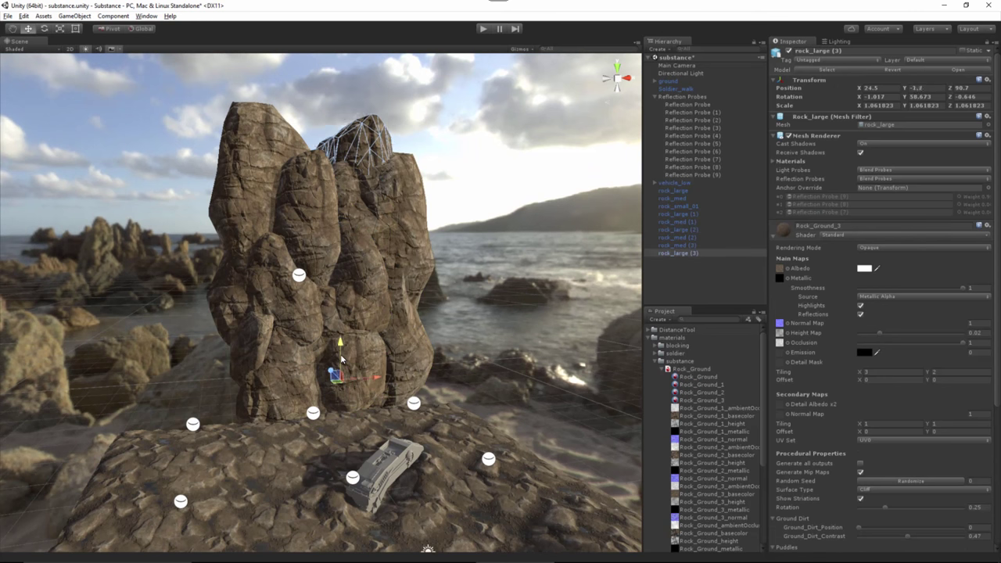
{"action": "left_click_drag", "start_coordinate": [334, 368], "coordinate": [341, 375]}
{"action": "left_click", "coordinate": [485, 258]}
Step: Turn rock_large (3) further to vary its outline behind the cluster and deselect it
{"action": "mouse_move", "coordinate": [235, 307]}
{"action": "left_mouse_down", "text": "alt"}
{"action": "mouse_move", "coordinate": [371, 305]}
{"action": "mouse_move", "coordinate": [243, 308]}
{"action": "left_mouse_up", "text": "alt"}
{"action": "left_click", "coordinate": [356, 251]}
{"action": "key", "text": "e"}
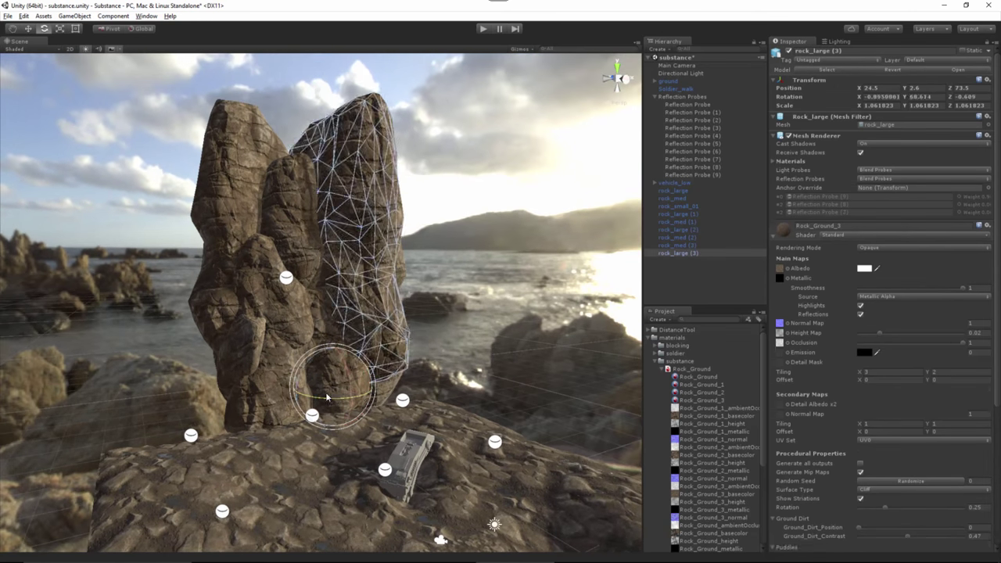
{"action": "left_click_drag", "start_coordinate": [327, 399], "coordinate": [317, 374]}
{"action": "key", "text": "w"}
{"action": "left_click", "coordinate": [485, 262]}
Step: Rotate rock_large (3) to about 403° around Y and scale it down to about 0.84
{"action": "mouse_move", "coordinate": [297, 301]}
{"action": "left_mouse_down", "text": "alt"}
{"action": "mouse_move", "coordinate": [400, 297]}
{"action": "mouse_move", "coordinate": [313, 307]}
{"action": "left_mouse_up", "text": "alt"}
{"action": "left_click", "coordinate": [364, 259]}
{"action": "key", "text": "e"}
{"action": "left_click_drag", "start_coordinate": [338, 385], "coordinate": [273, 403]}
{"action": "key", "text": "r"}
{"action": "left_click_drag", "start_coordinate": [350, 370], "coordinate": [341, 377]}
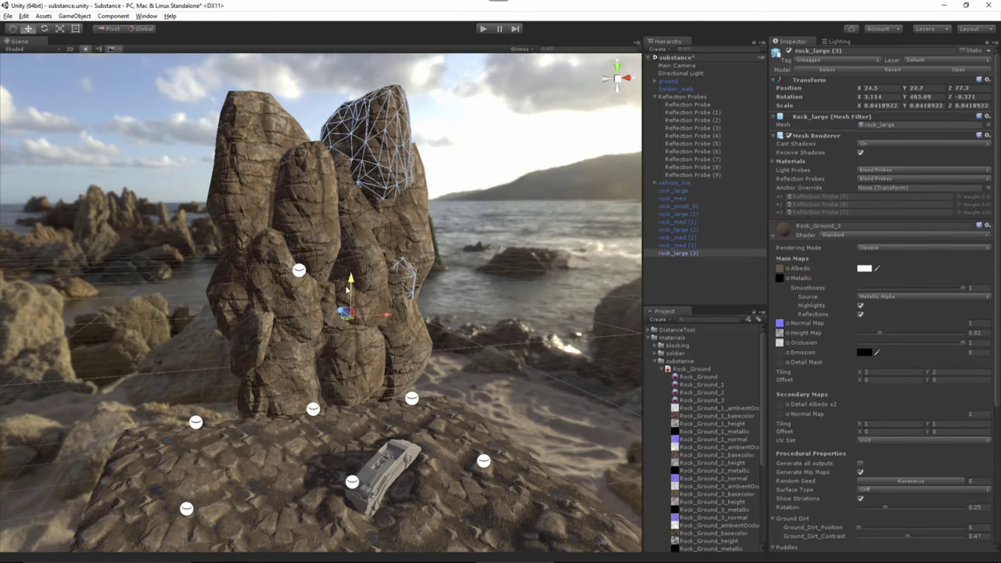
Step: Lower rock_large (3) to the front of the cluster at about X 24.7, Y -19.9, Z 65.8
{"action": "left_click_drag", "start_coordinate": [346, 290], "coordinate": [360, 279]}
{"action": "left_click_drag", "start_coordinate": [326, 368], "coordinate": [352, 368]}
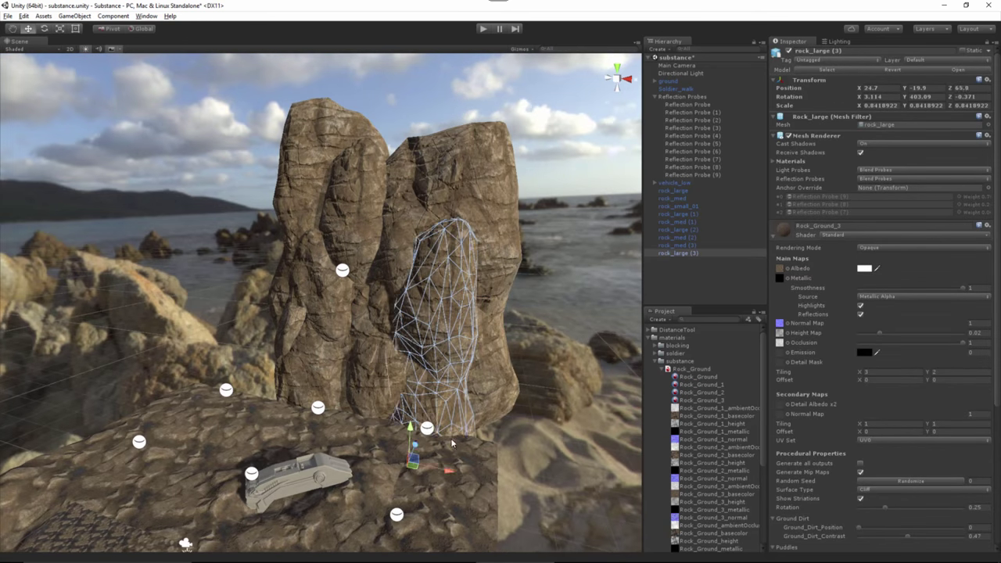
{"action": "key", "text": "e"}
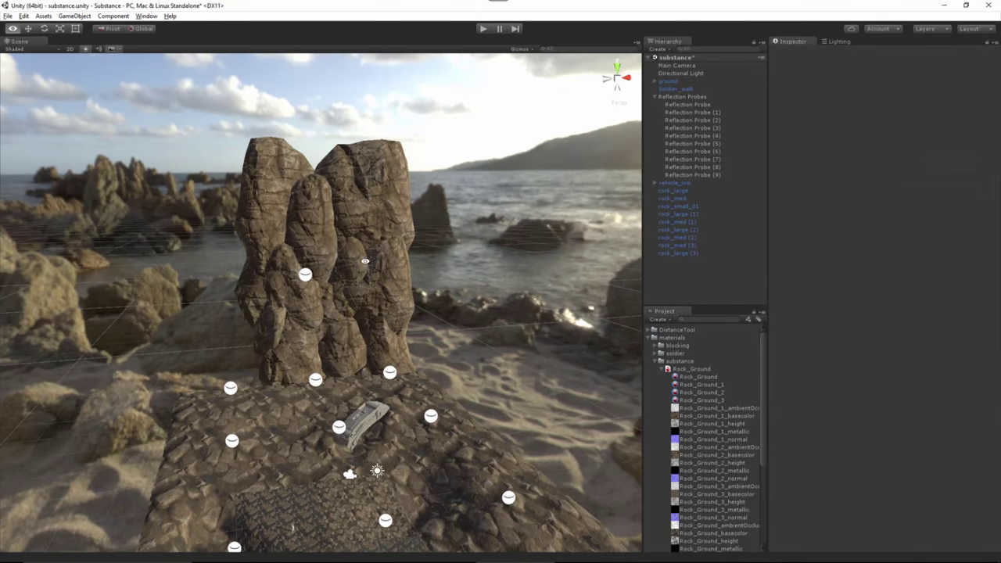
Step: Select all rocks from rock_large through rock_large (3) and rotate them slightly together
{"action": "left_click", "coordinate": [302, 350]}
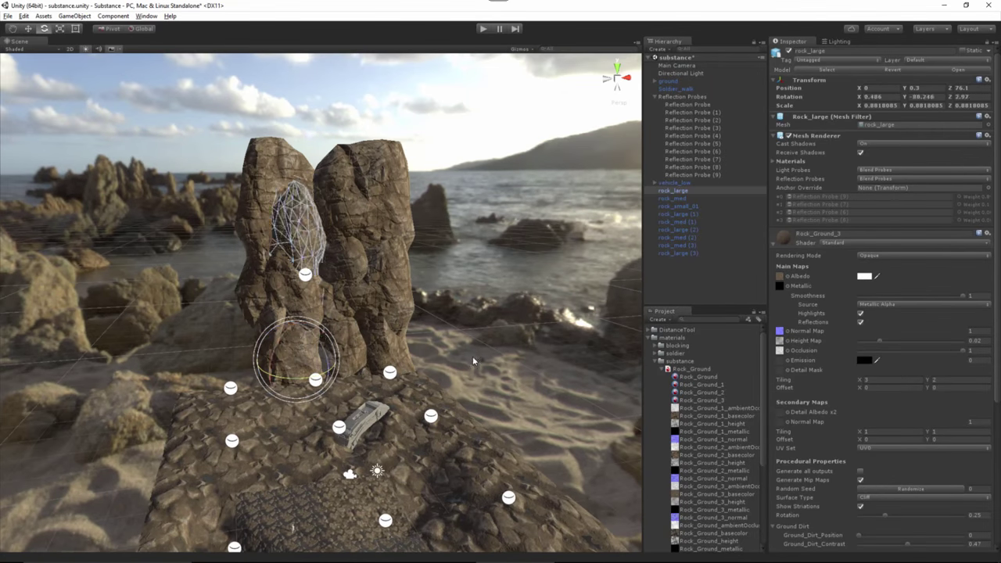
{"action": "left_click_drag", "start_coordinate": [266, 270], "coordinate": [242, 271], "text": "alt"}
{"action": "left_click", "coordinate": [676, 191]}
{"action": "left_click", "coordinate": [679, 253], "text": "shift"}
{"action": "left_click_drag", "start_coordinate": [328, 350], "coordinate": [309, 352]}
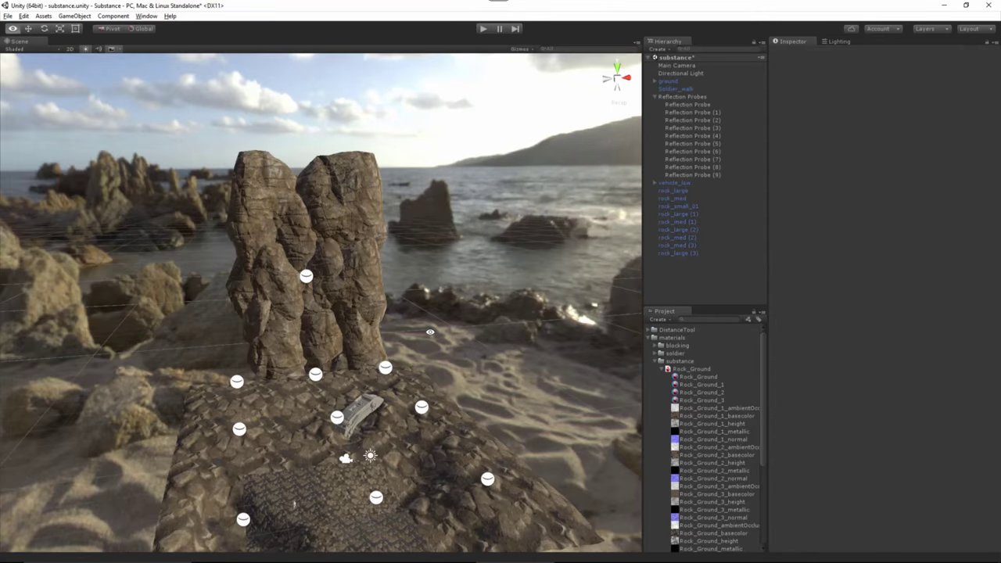
{"action": "left_click_drag", "start_coordinate": [309, 352], "coordinate": [313, 352], "text": "alt"}
Step: Place a large rock copy scaled to about 1.69 behind the cluster at about Z 166.9 and delete rock_small_01
{"action": "left_click", "coordinate": [317, 351]}
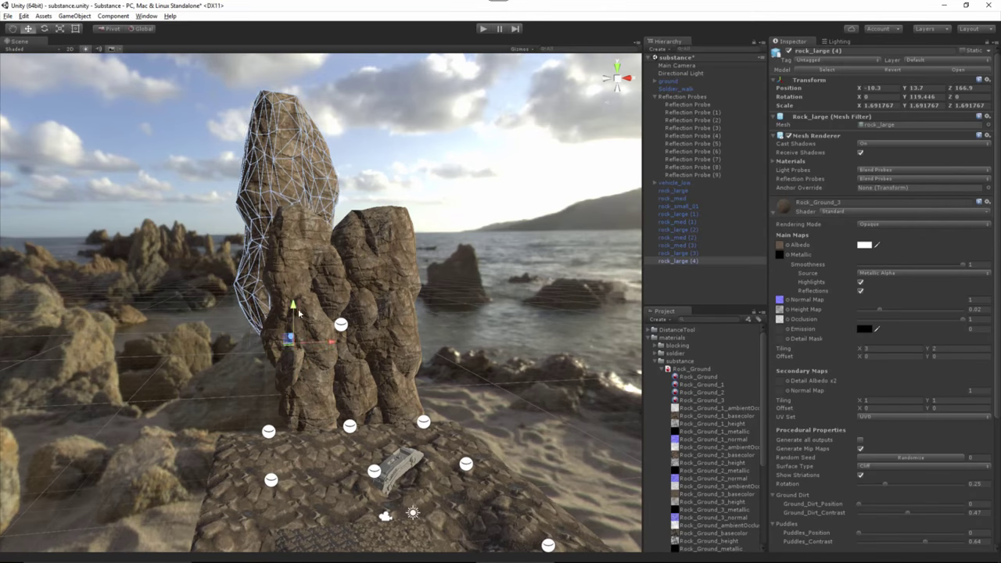
{"action": "mouse_move", "coordinate": [332, 350]}
{"action": "left_mouse_down"}
{"action": "mouse_move", "coordinate": [347, 350]}
{"action": "mouse_move", "coordinate": [329, 359]}
{"action": "left_mouse_up"}
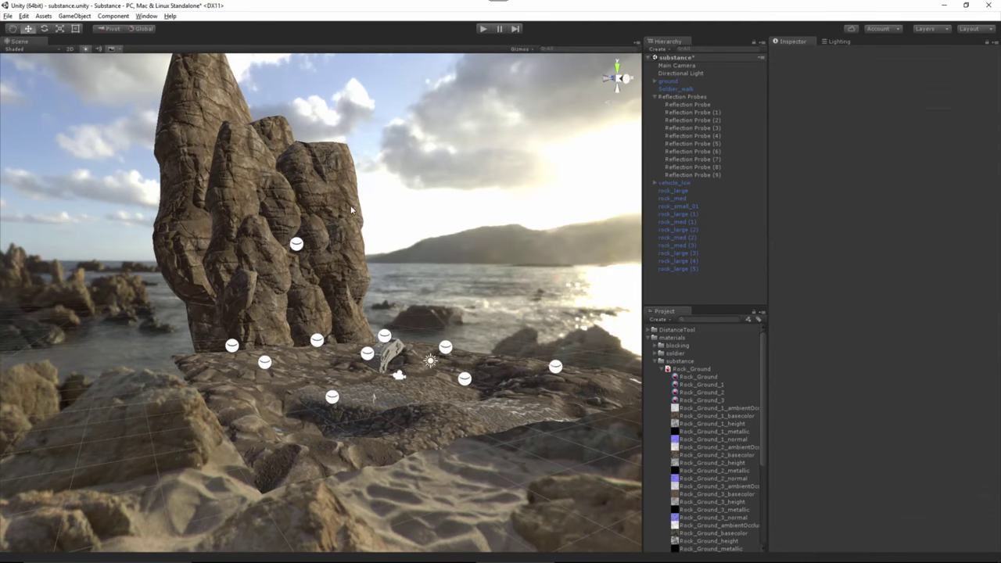
{"action": "left_click", "coordinate": [259, 311]}
{"action": "left_click", "coordinate": [294, 322]}
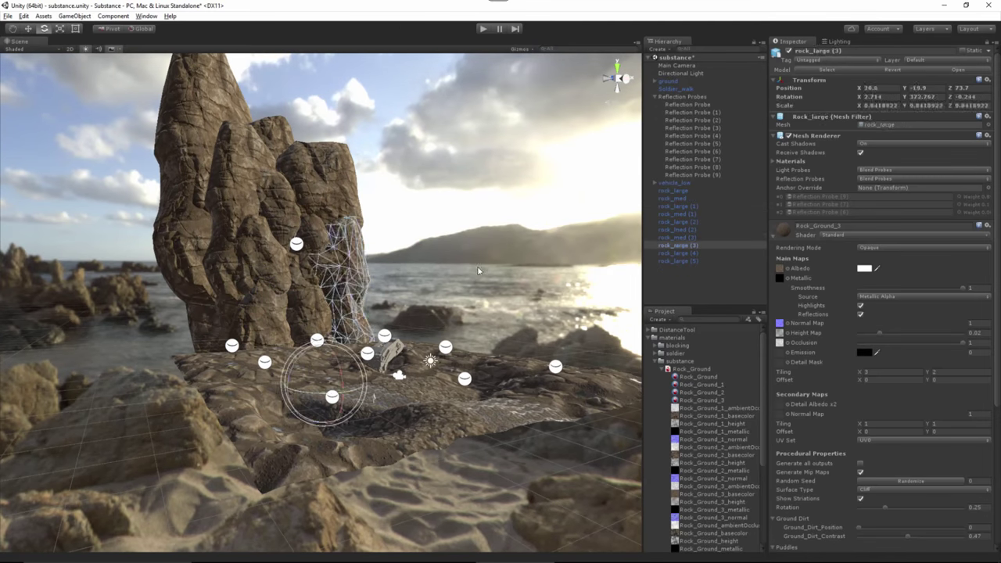
Step: Move rock_large (4) and rock_large (5) together into the background behind the vehicle, to about Z 244.8
{"action": "left_click_drag", "start_coordinate": [294, 322], "coordinate": [405, 402], "text": "alt"}
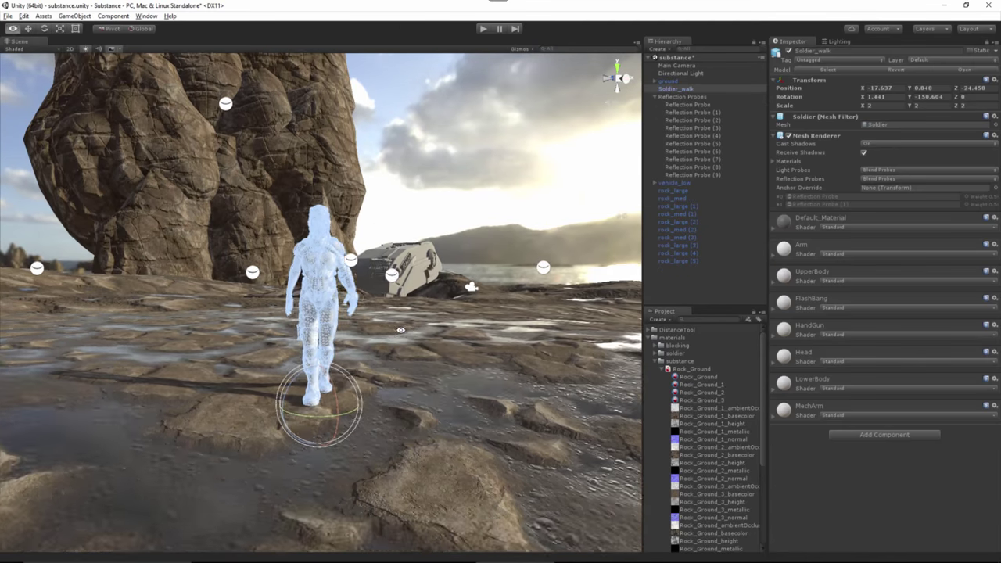
{"action": "left_click_drag", "start_coordinate": [401, 331], "coordinate": [389, 317], "text": "alt"}
{"action": "left_click", "coordinate": [678, 254]}
{"action": "left_click", "coordinate": [679, 261], "text": "shift"}
{"action": "key", "text": "w"}
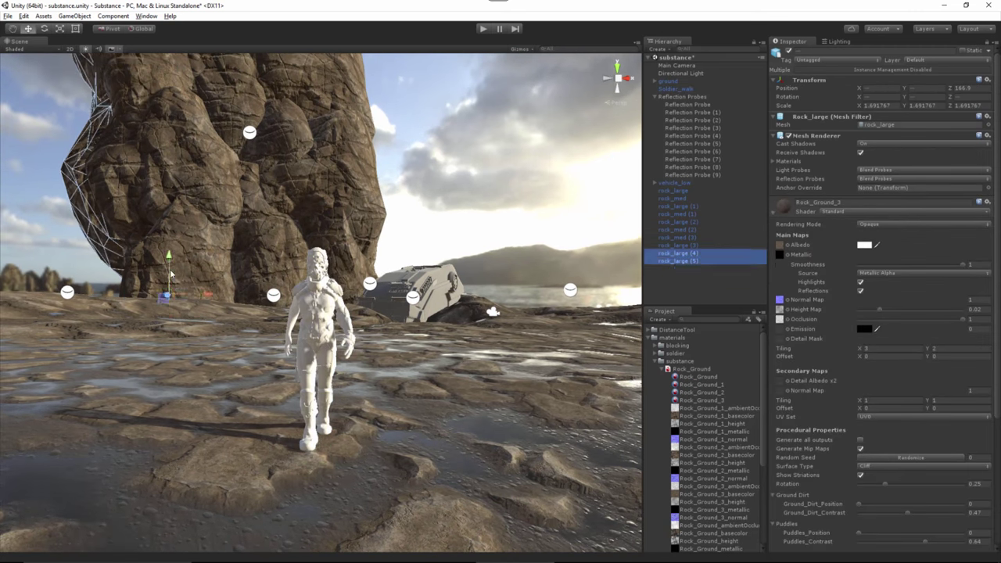
{"action": "left_click_drag", "start_coordinate": [202, 299], "coordinate": [360, 232]}
{"action": "left_click_drag", "start_coordinate": [390, 270], "coordinate": [428, 271]}
{"action": "left_click_drag", "start_coordinate": [398, 238], "coordinate": [397, 218]}
{"action": "left_click", "coordinate": [445, 337]}
{"action": "middle_click_drag", "start_coordinate": [445, 337], "coordinate": [439, 337]}
{"action": "left_click_drag", "start_coordinate": [438, 336], "coordinate": [426, 344], "text": "alt"}
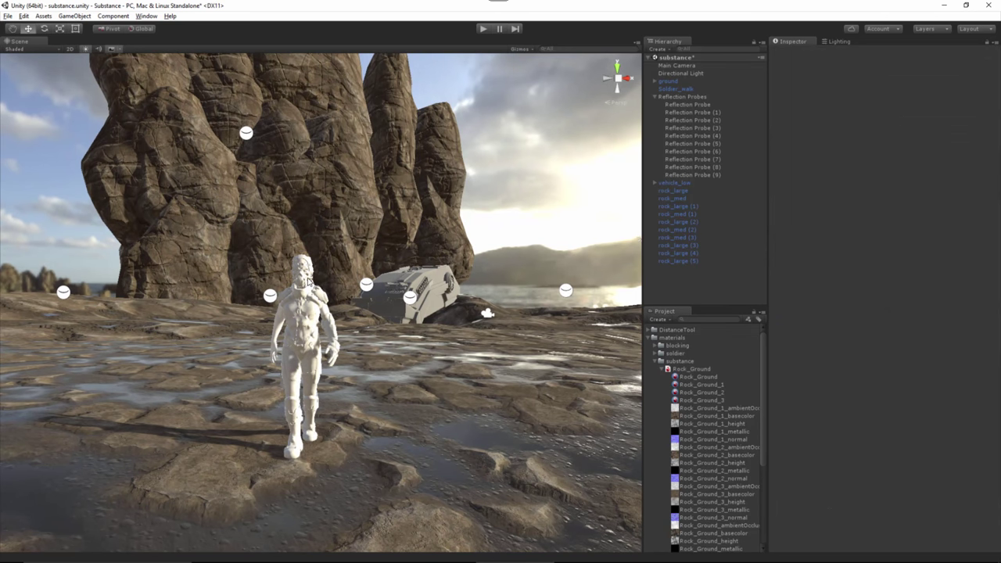
Step: Enable fog in the scene's lighting settings
{"action": "left_click", "coordinate": [837, 43]}
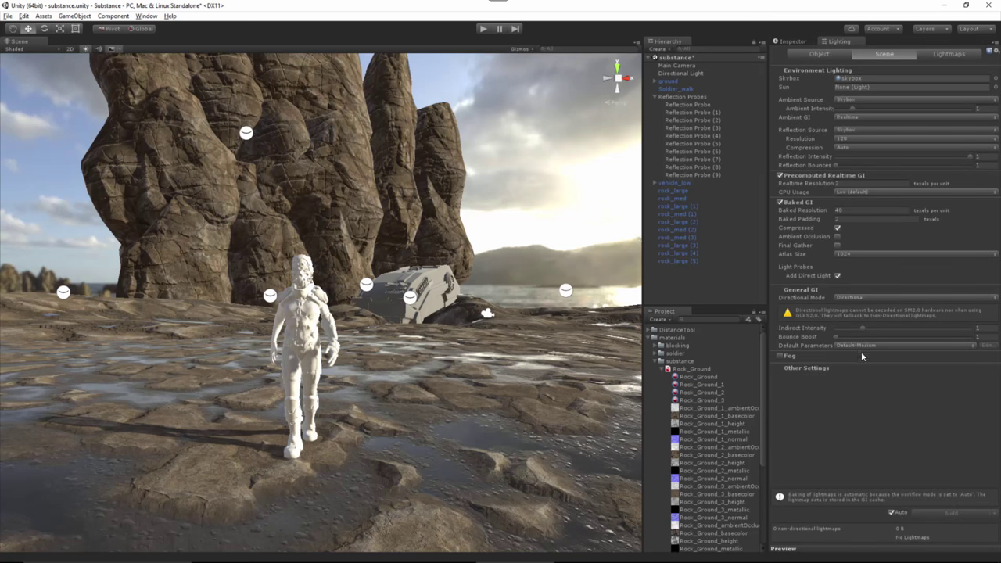
{"action": "left_click", "coordinate": [779, 356]}
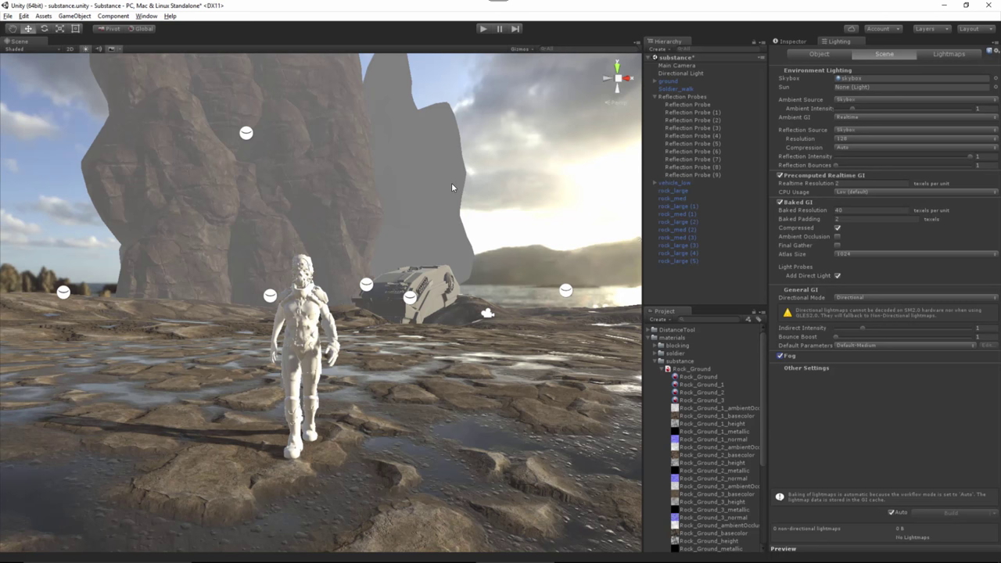
Step: Select the main cluster from rock_large through rock_large (3) and lower it slightly into the ground
{"action": "left_click", "coordinate": [696, 242], "text": "shift"}
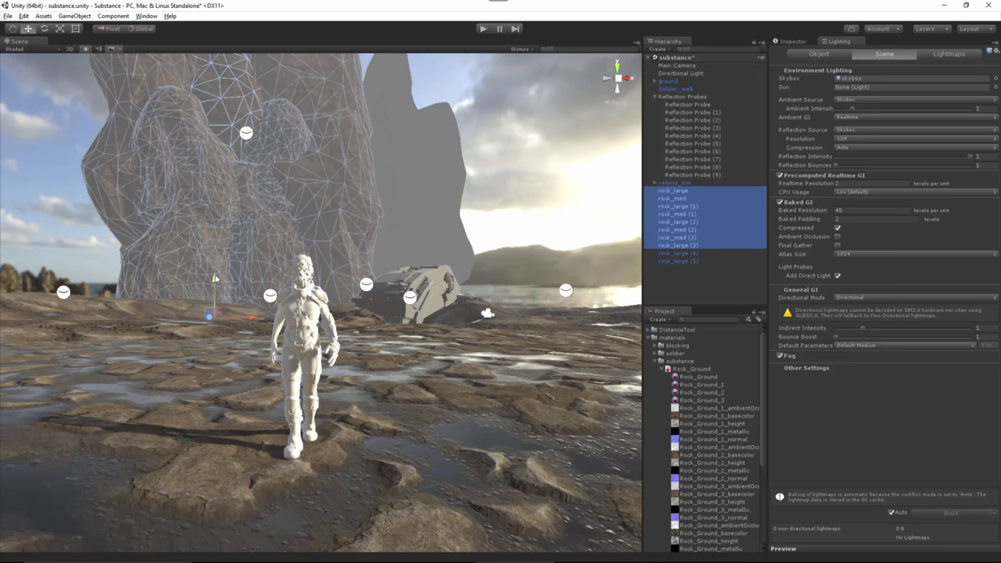
{"action": "left_click_drag", "start_coordinate": [216, 279], "coordinate": [242, 307]}
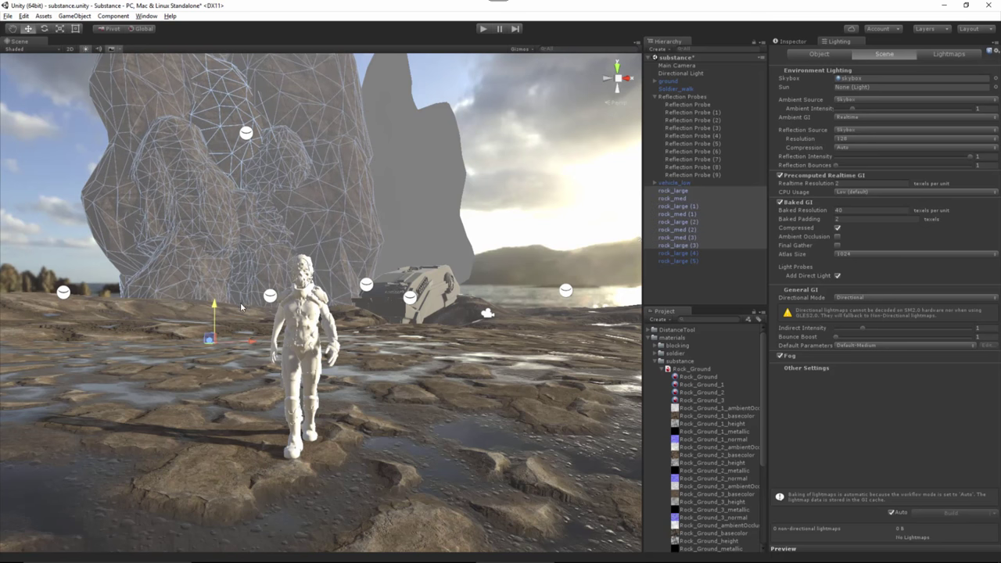
{"action": "left_click", "coordinate": [408, 109]}
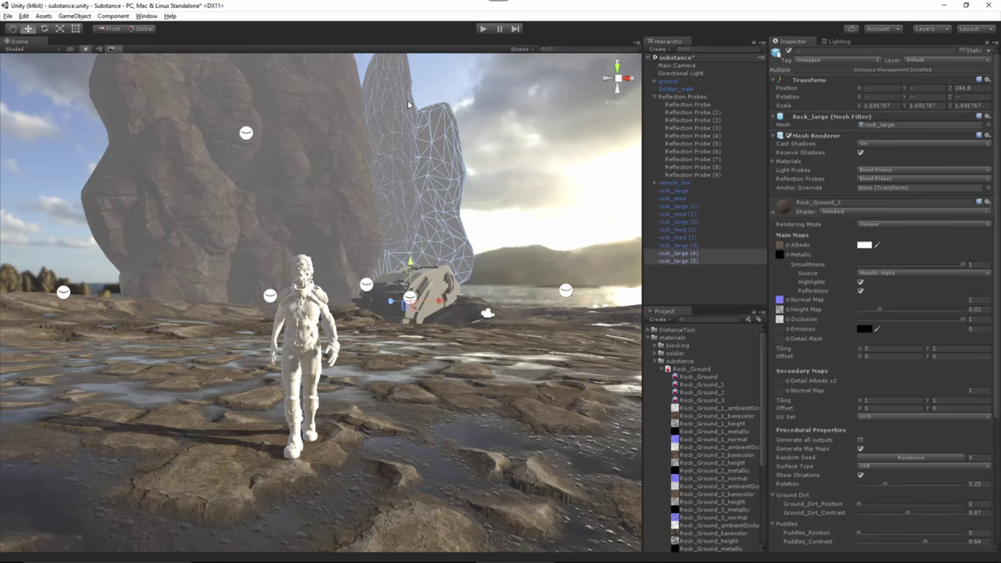
{"action": "left_click", "coordinate": [505, 100]}
Step: Duplicate a large background rock and reposition the copy among the distant rocks
{"action": "left_click", "coordinate": [388, 118]}
{"action": "key", "text": "ctrl+d"}
{"action": "left_click_drag", "start_coordinate": [399, 250], "coordinate": [467, 503]}
{"action": "left_click", "coordinate": [514, 219]}
Step: Duplicate another background rock, rotate the copy and shift it sideways behind the vehicle
{"action": "left_click", "coordinate": [450, 168]}
{"action": "key", "text": "e"}
{"action": "key", "text": "w"}
{"action": "key", "text": "e"}
{"action": "key", "text": "ctrl+d"}
{"action": "left_click_drag", "start_coordinate": [427, 467], "coordinate": [556, 461]}
{"action": "key", "text": "w"}
{"action": "left_click_drag", "start_coordinate": [446, 451], "coordinate": [490, 439]}
{"action": "key", "text": "e"}
{"action": "key", "text": "w"}
{"action": "left_click", "coordinate": [415, 336]}
Step: Create a medium rock copy from the main cluster and bring it forward to about Y -4.66, Z 40.3
{"action": "left_click", "coordinate": [197, 172]}
{"action": "left_click_drag", "start_coordinate": [952, 89], "coordinate": [872, 92]}
{"action": "left_click_drag", "start_coordinate": [906, 89], "coordinate": [838, 92]}
{"action": "left_click_drag", "start_coordinate": [951, 90], "coordinate": [921, 93]}
{"action": "left_click", "coordinate": [79, 229]}
Step: Rotate rock_med (4) to about 46.4° around Y and deselect it
{"action": "left_click", "coordinate": [227, 235]}
{"action": "key", "text": "e"}
{"action": "left_click_drag", "start_coordinate": [211, 367], "coordinate": [154, 368]}
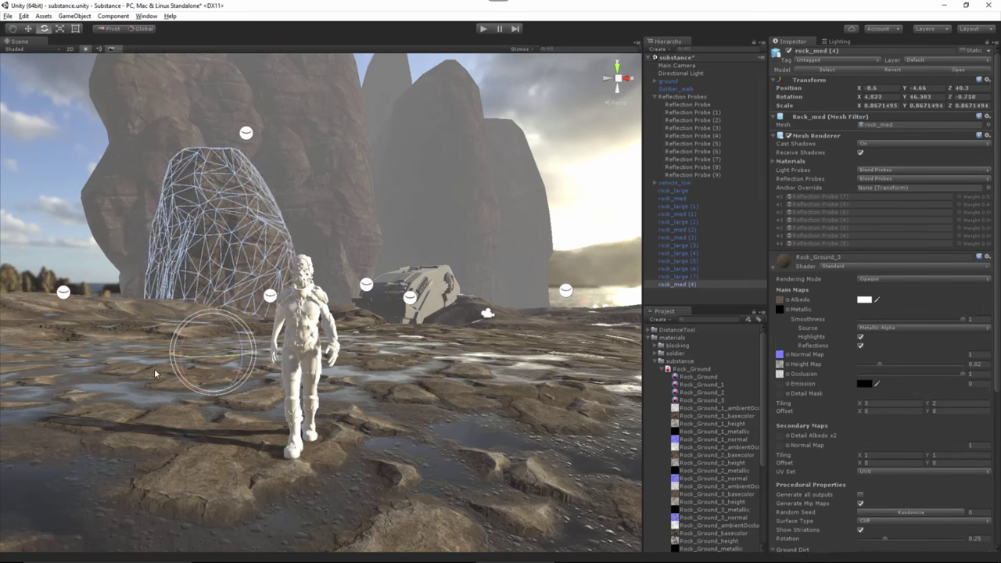
{"action": "key", "text": "w"}
{"action": "left_click", "coordinate": [63, 225]}
Step: Duplicate rock_med (4), then offset, rotate and raise the copy
{"action": "left_click", "coordinate": [244, 248]}
{"action": "key", "text": "ctrl+d"}
{"action": "left_click_drag", "start_coordinate": [255, 351], "coordinate": [296, 352]}
{"action": "key", "text": "e"}
{"action": "left_click_drag", "start_coordinate": [235, 366], "coordinate": [155, 367]}
{"action": "key", "text": "w"}
{"action": "left_click_drag", "start_coordinate": [235, 317], "coordinate": [235, 273]}
{"action": "key", "text": "e"}
{"action": "key", "text": "w"}
{"action": "left_click", "coordinate": [64, 212]}
Step: Rotate rock_med (5) and move it beside rock_med (4), sunk partly into the ground
{"action": "left_click", "coordinate": [227, 227]}
{"action": "key", "text": "e"}
{"action": "left_click_drag", "start_coordinate": [233, 319], "coordinate": [55, 314]}
{"action": "key", "text": "w"}
{"action": "left_click_drag", "start_coordinate": [235, 276], "coordinate": [234, 308]}
{"action": "left_click_drag", "start_coordinate": [269, 343], "coordinate": [188, 343]}
{"action": "left_click_drag", "start_coordinate": [152, 311], "coordinate": [152, 388]}
{"action": "key", "text": "e"}
{"action": "left_click_drag", "start_coordinate": [157, 434], "coordinate": [116, 435]}
{"action": "key", "text": "w"}
{"action": "left_click", "coordinate": [96, 205]}
{"action": "left_click_drag", "start_coordinate": [186, 414], "coordinate": [198, 413]}
Step: Duplicate a large background rock, rotate and lower the copy, and bring it forward to about Y -4.08, Z 44.8
{"action": "left_click", "coordinate": [141, 102]}
{"action": "key", "text": "ctrl+d"}
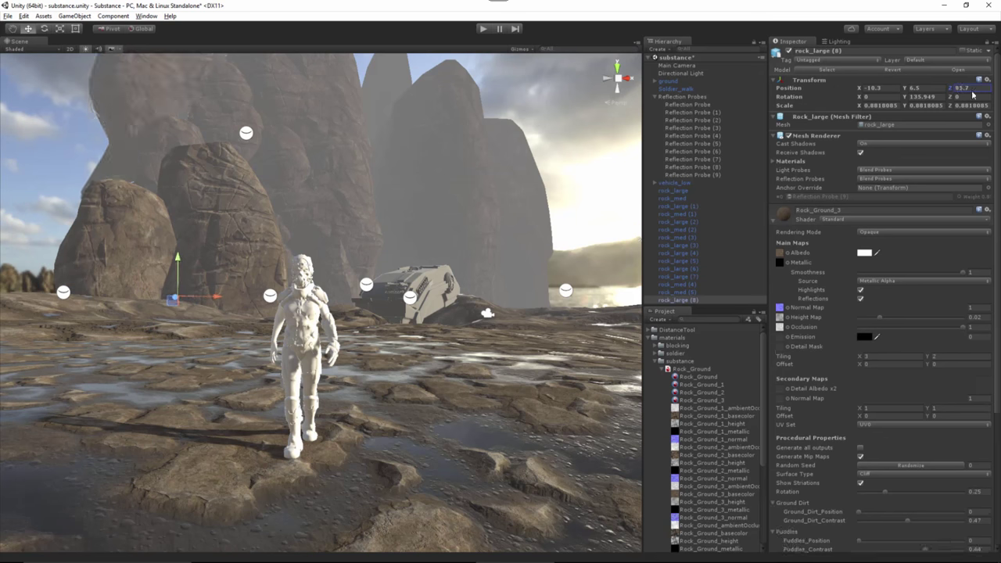
{"action": "key", "text": "e"}
{"action": "left_click_drag", "start_coordinate": [216, 338], "coordinate": [161, 332]}
{"action": "key", "text": "w"}
{"action": "left_click_drag", "start_coordinate": [198, 291], "coordinate": [197, 310]}
{"action": "left_click_drag", "start_coordinate": [950, 89], "coordinate": [941, 93]}
Step: Lower rock_med (4) to about Y -7.67 and shift it sideways to about X -1.56
{"action": "left_click", "coordinate": [254, 231]}
{"action": "left_click_drag", "start_coordinate": [214, 315], "coordinate": [213, 328]}
{"action": "left_click_drag", "start_coordinate": [254, 361], "coordinate": [290, 364]}
Step: Rotate rock_large (8) to about 303.8° around Y and deselect it
{"action": "left_click", "coordinate": [188, 195]}
{"action": "key", "text": "e"}
{"action": "left_click_drag", "start_coordinate": [227, 353], "coordinate": [145, 355]}
{"action": "left_click", "coordinate": [63, 122]}
Step: Rotate rock_med (4) around its vertical axis in two passes to show a different face at the cliff base
{"action": "left_click", "coordinate": [257, 200]}
{"action": "left_click_drag", "start_coordinate": [270, 374], "coordinate": [215, 378]}
{"action": "left_click", "coordinate": [62, 185]}
{"action": "left_click", "coordinate": [252, 219]}
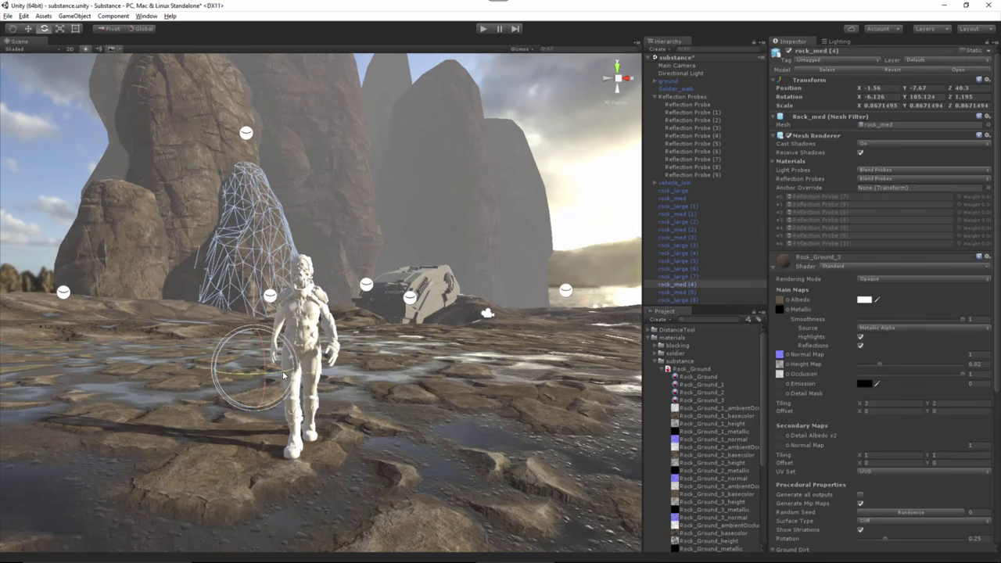
{"action": "left_click_drag", "start_coordinate": [277, 377], "coordinate": [239, 382]}
{"action": "left_click", "coordinate": [34, 224]}
Step: Turn rock_large (8) a little further around Y and rotate the smaller rock_med (5) beside it
{"action": "left_click", "coordinate": [201, 129]}
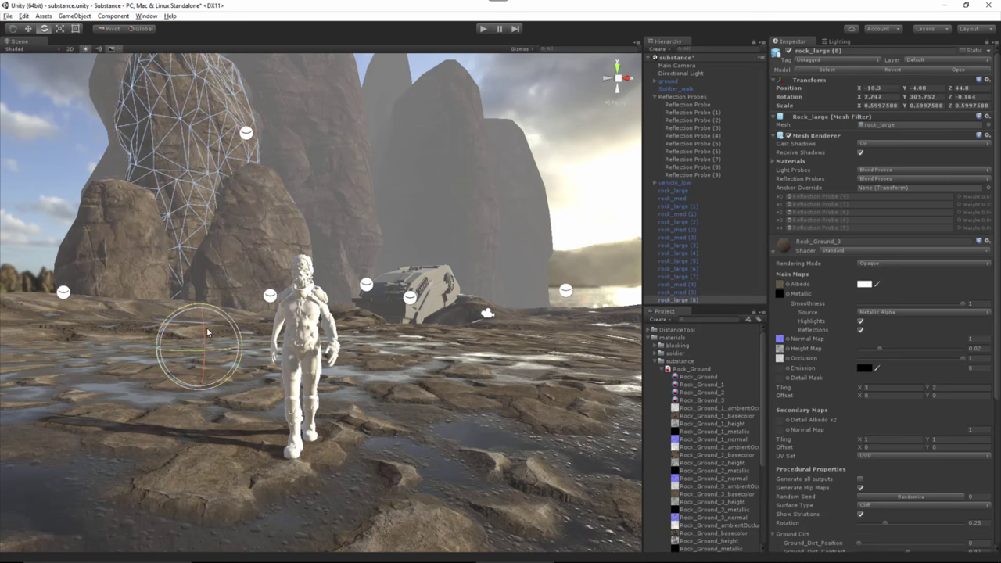
{"action": "left_click_drag", "start_coordinate": [219, 350], "coordinate": [186, 350]}
{"action": "left_click", "coordinate": [122, 262]}
{"action": "left_click_drag", "start_coordinate": [173, 428], "coordinate": [144, 428]}
Step: Shift rock_med (5) sideways, bring it closer along Z and raise it slightly
{"action": "key", "text": "w"}
{"action": "left_click_drag", "start_coordinate": [199, 420], "coordinate": [161, 416]}
{"action": "left_click_drag", "start_coordinate": [950, 88], "coordinate": [933, 89]}
{"action": "left_click_drag", "start_coordinate": [121, 395], "coordinate": [122, 383]}
{"action": "left_click", "coordinate": [61, 209]}
Step: Duplicate rock_large (8), offset the copy to the outer side of the cliff, sink it and rotate it to about -35° around Y
{"action": "left_click", "coordinate": [197, 170]}
{"action": "key", "text": "ctrl+d"}
{"action": "left_click_drag", "start_coordinate": [261, 345], "coordinate": [125, 346]}
{"action": "left_click_drag", "start_coordinate": [86, 311], "coordinate": [86, 392]}
{"action": "key", "text": "e"}
{"action": "left_click_drag", "start_coordinate": [78, 440], "coordinate": [70, 464]}
{"action": "key", "text": "w"}
{"action": "left_click_drag", "start_coordinate": [87, 396], "coordinate": [76, 443]}
{"action": "left_click", "coordinate": [526, 132]}
Step: Place rock_large (9) at about X -24.4, Y -8.6, Z 39.1 with a scale of about 0.46
{"action": "left_click", "coordinate": [72, 188]}
{"action": "key", "text": "r"}
{"action": "key", "text": "w"}
{"action": "left_click_drag", "start_coordinate": [87, 394], "coordinate": [88, 347]}
{"action": "left_click_drag", "start_coordinate": [951, 89], "coordinate": [937, 96]}
{"action": "left_click_drag", "start_coordinate": [126, 385], "coordinate": [148, 388]}
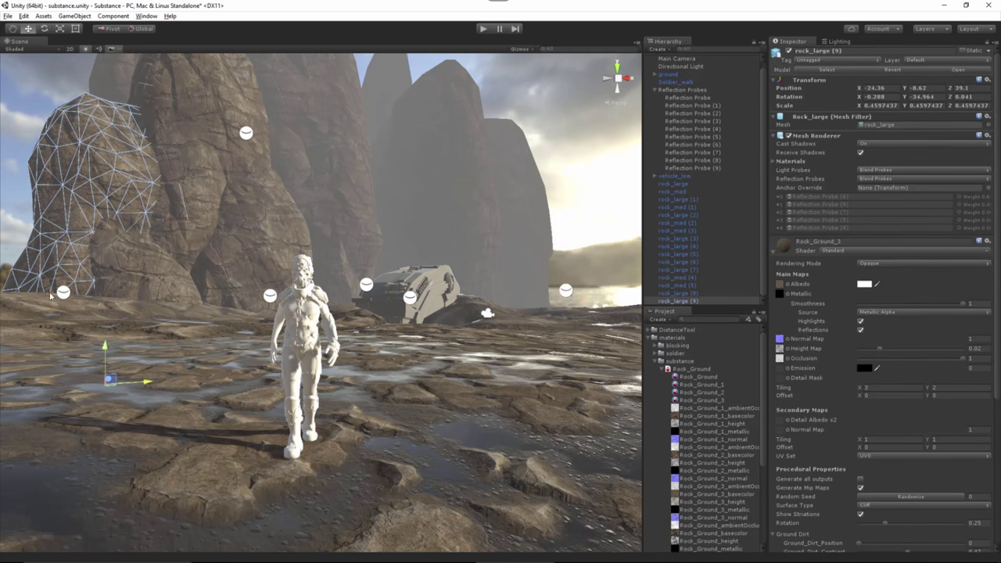
{"action": "left_click", "coordinate": [562, 121]}
Step: Duplicate rock_large (9), push the copy back to about X -35.7, Z 62.4 and rotate it to about 91° around Y
{"action": "left_click", "coordinate": [107, 199]}
{"action": "key", "text": "ctrl+d"}
{"action": "left_click_drag", "start_coordinate": [951, 89], "coordinate": [982, 100]}
{"action": "left_click_drag", "start_coordinate": [150, 369], "coordinate": [83, 370]}
{"action": "left_click_drag", "start_coordinate": [45, 328], "coordinate": [43, 261]}
{"action": "key", "text": "r"}
{"action": "key", "text": "e"}
{"action": "left_click_drag", "start_coordinate": [44, 303], "coordinate": [905, 314]}
{"action": "left_click", "coordinate": [574, 126]}
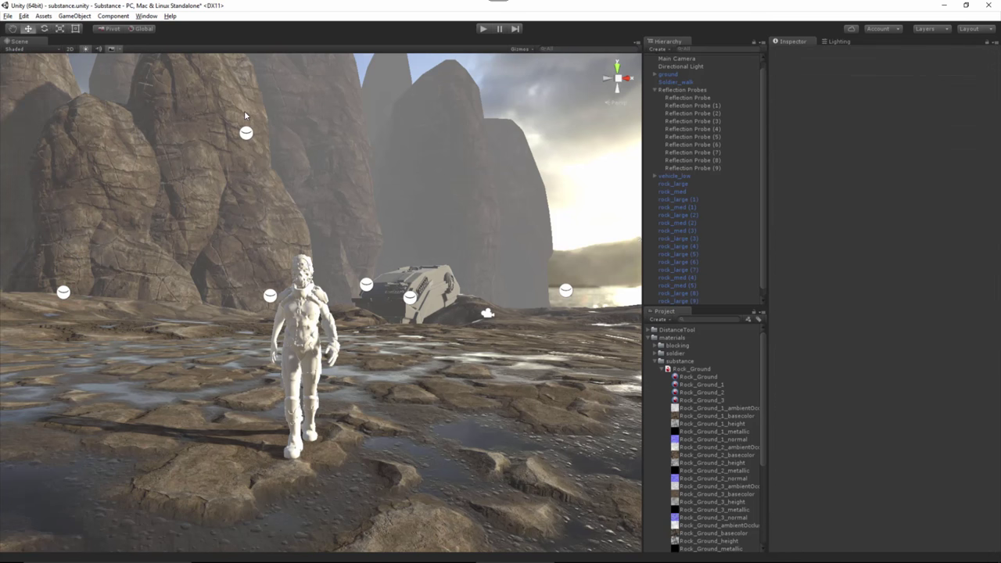
Step: Try Rock_Ground_3 main map tiling of X 4 with Y values 4, 2 and 3
{"action": "left_click", "coordinate": [720, 401]}
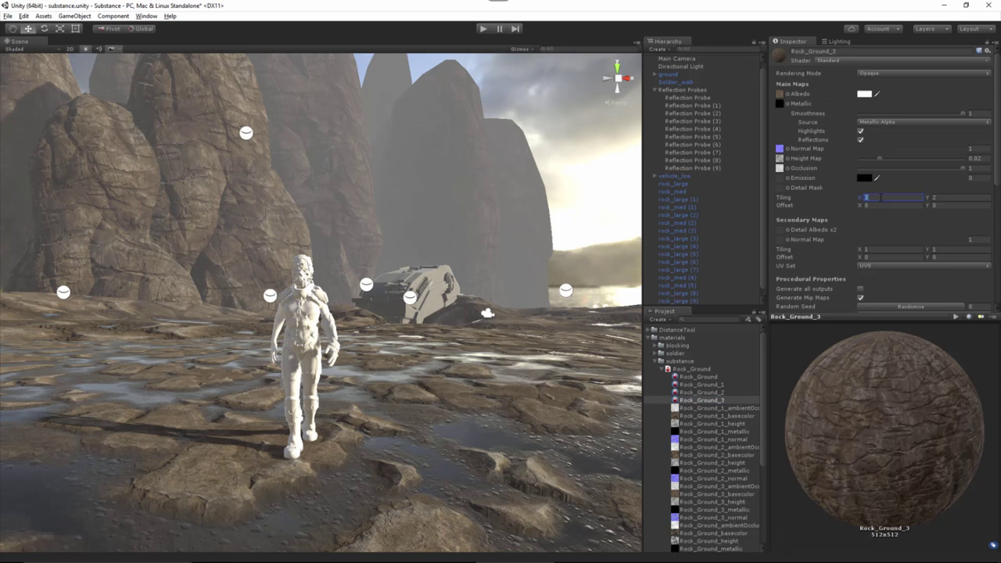
{"action": "left_click", "coordinate": [948, 199]}
{"action": "type", "text": "4"}
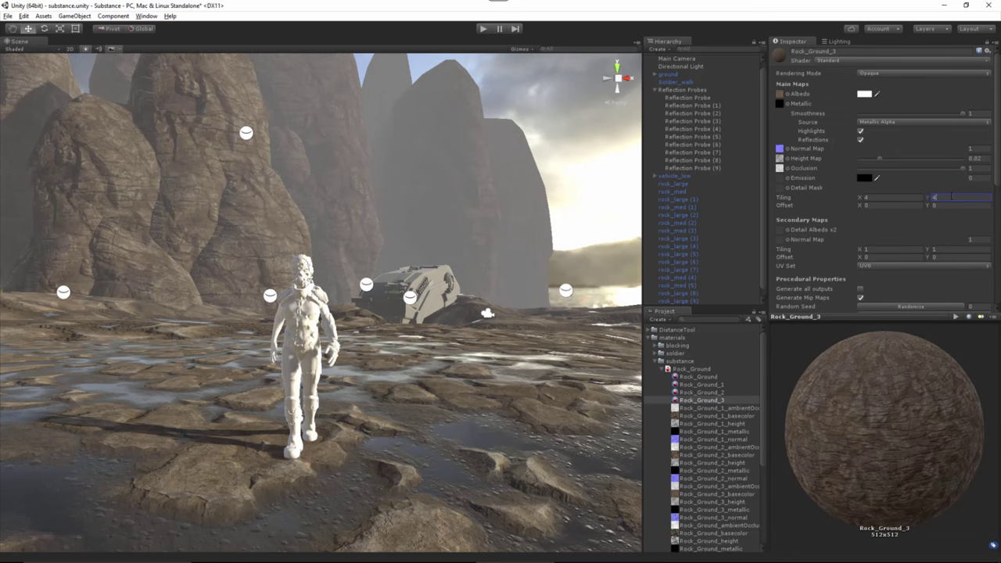
{"action": "left_click", "coordinate": [946, 199]}
{"action": "type", "text": "2"}
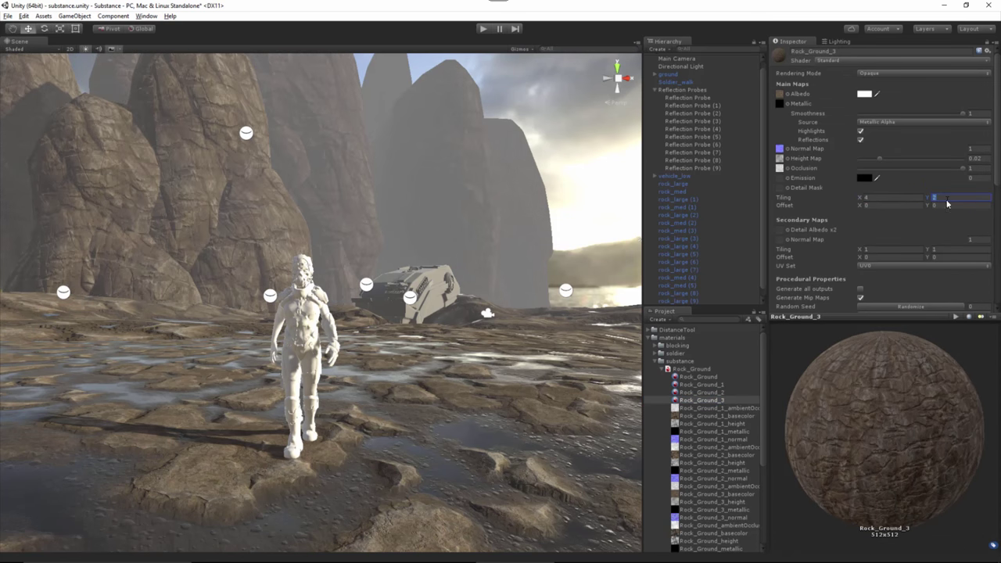
{"action": "type", "text": "3"}
Step: Examine the foreground cliff rocks and the area around the soldier from a slightly changed angle
{"action": "left_click", "coordinate": [129, 173]}
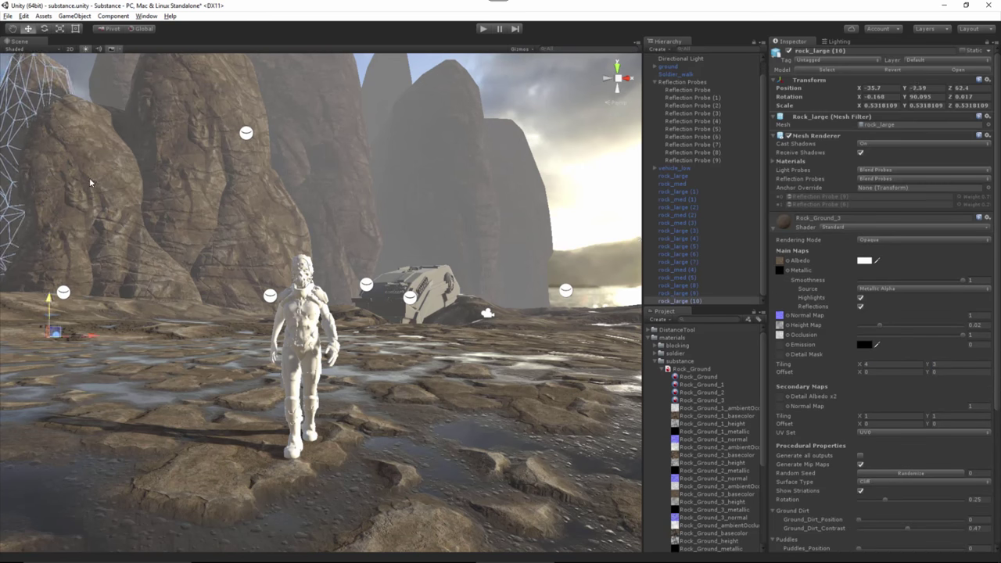
{"action": "left_click", "coordinate": [532, 129]}
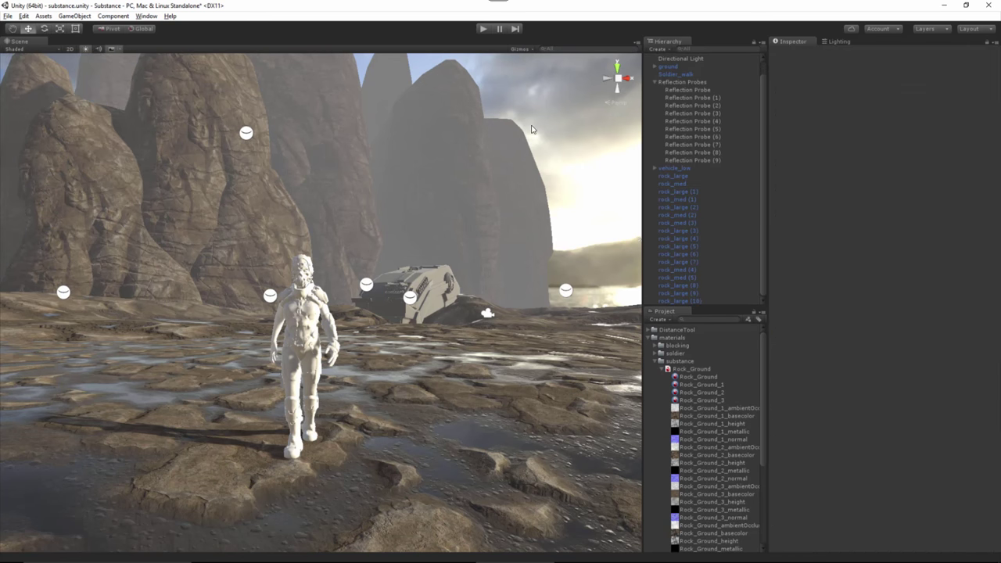
{"action": "left_click", "coordinate": [241, 238]}
{"action": "left_click", "coordinate": [153, 223], "text": "shift"}
{"action": "left_click", "coordinate": [70, 186], "text": "shift"}
{"action": "mouse_move", "coordinate": [108, 381]}
{"action": "left_mouse_down", "text": "alt"}
{"action": "mouse_move", "coordinate": [181, 373]}
{"action": "mouse_move", "coordinate": [106, 372]}
{"action": "left_mouse_up", "text": "alt"}
{"action": "left_click_drag", "start_coordinate": [352, 345], "coordinate": [322, 379], "text": "alt"}
{"action": "left_click", "coordinate": [382, 262], "text": "shift"}
{"action": "left_click_drag", "start_coordinate": [383, 382], "coordinate": [476, 371], "text": "alt"}
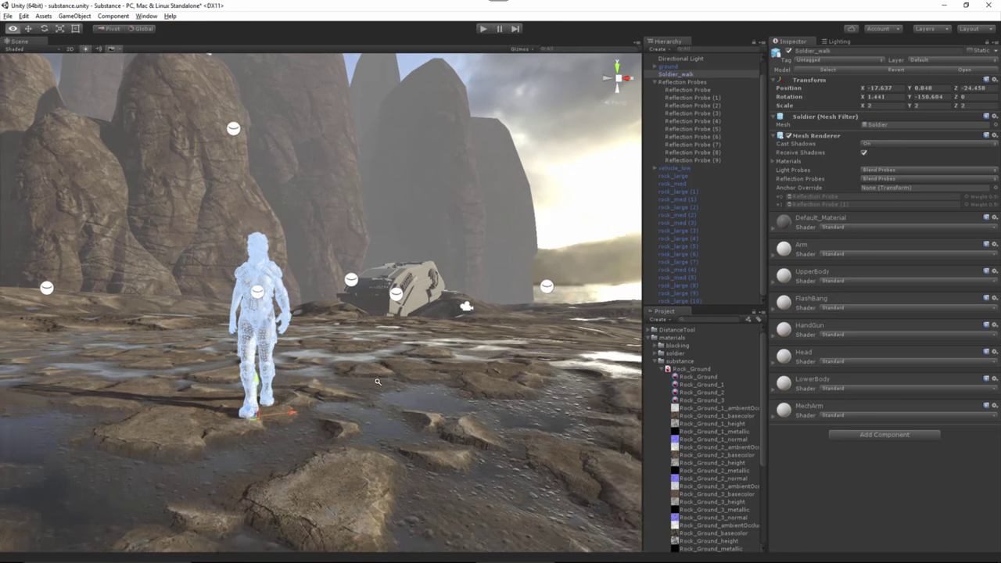
Step: Duplicate the outermost large foreground rock and move the copy to about X -41.8, Y -14.2, Z 59.2
{"action": "left_click", "coordinate": [76, 270]}
{"action": "key", "text": "ctrl+d"}
{"action": "left_click_drag", "start_coordinate": [113, 327], "coordinate": [69, 326]}
{"action": "left_click_drag", "start_coordinate": [85, 389], "coordinate": [319, 403]}
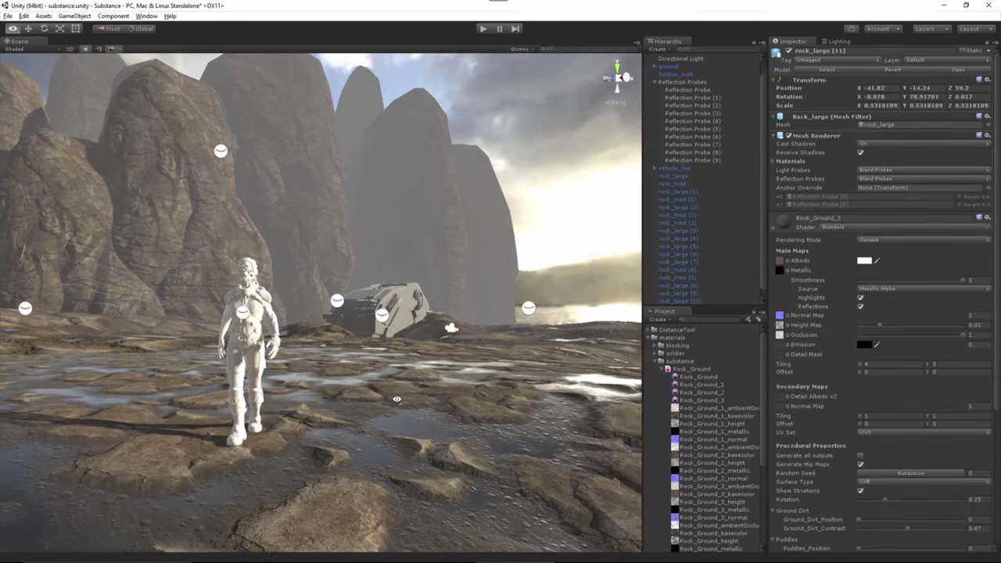
{"action": "left_click", "coordinate": [515, 139]}
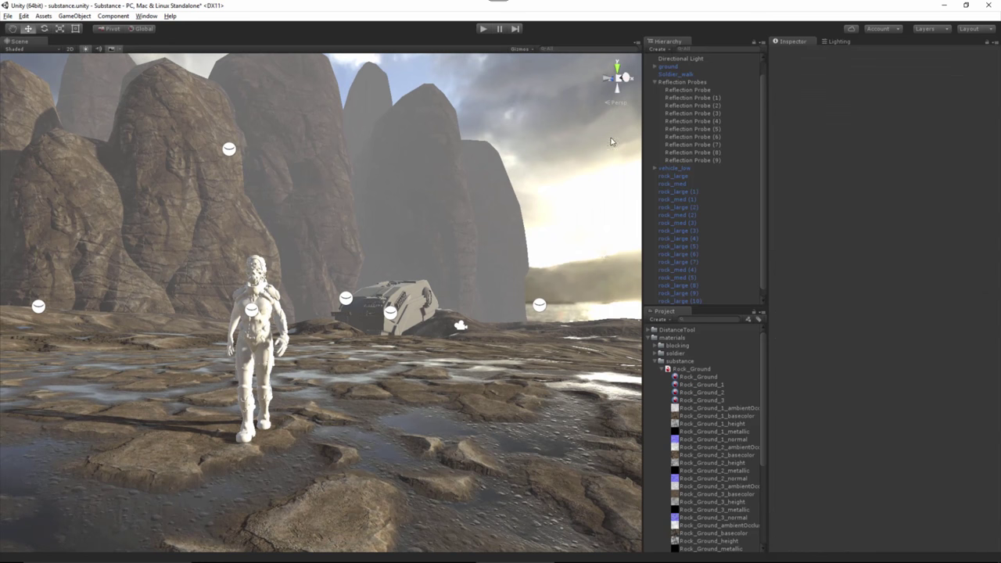
Step: Set the Rock_Ground_3 main map tiling to X 3.2 and Y 2
{"action": "left_click", "coordinate": [702, 401]}
{"action": "left_click", "coordinate": [881, 197]}
{"action": "type", "text": "3.2"}
{"action": "left_click", "coordinate": [941, 200]}
{"action": "type", "text": "2"}
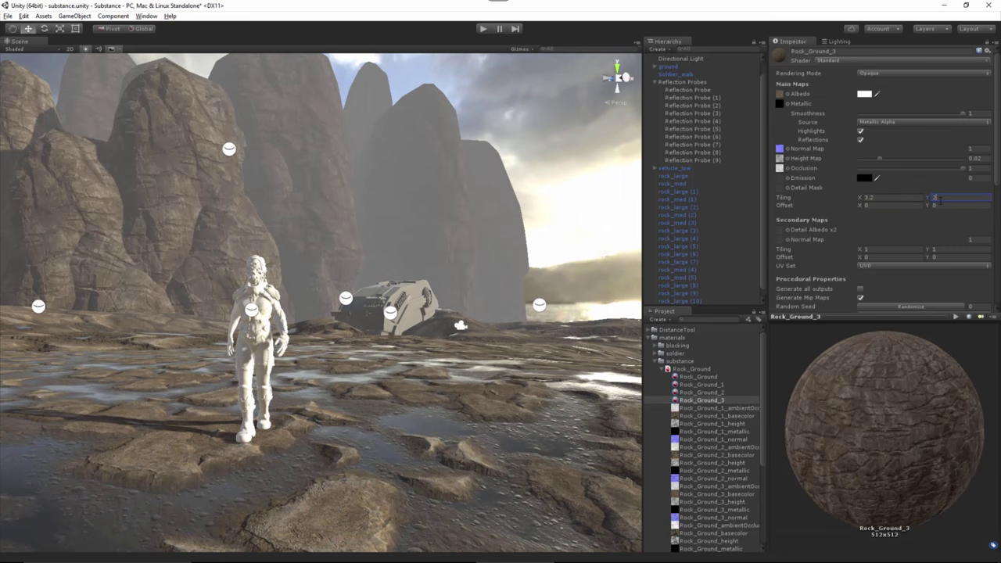
Step: Duplicate a foggy background rock, shift the copy out toward the open horizon and try rotating it
{"action": "left_click", "coordinate": [446, 243]}
{"action": "key", "text": "ctrl+d"}
{"action": "left_click_drag", "start_coordinate": [421, 458], "coordinate": [619, 430]}
{"action": "key", "text": "e"}
{"action": "left_click_drag", "start_coordinate": [601, 440], "coordinate": [563, 438]}
{"action": "key", "text": "w"}
{"action": "key", "text": "ctrl+z"}
Step: Raise the copied background rock slightly, nudge it back toward the cliff and deselect it
{"action": "key", "text": "r"}
{"action": "key", "text": "e"}
{"action": "key", "text": "w"}
{"action": "left_click_drag", "start_coordinate": [585, 398], "coordinate": [585, 378]}
{"action": "left_click_drag", "start_coordinate": [510, 427], "coordinate": [498, 428]}
{"action": "left_click", "coordinate": [589, 137]}
Step: Duplicate a medium cliff rock and place the copy behind the vehicle at about X 36, Z 48.5
{"action": "left_click", "coordinate": [628, 262]}
{"action": "key", "text": "w"}
{"action": "right_click_drag", "start_coordinate": [489, 435], "coordinate": [516, 439]}
{"action": "left_click", "coordinate": [442, 146]}
{"action": "left_click", "coordinate": [180, 223]}
{"action": "key", "text": "ctrl+d"}
{"action": "left_click_drag", "start_coordinate": [192, 374], "coordinate": [539, 393]}
{"action": "key", "text": "e"}
{"action": "key", "text": "ctrl+z"}
{"action": "key", "text": "w"}
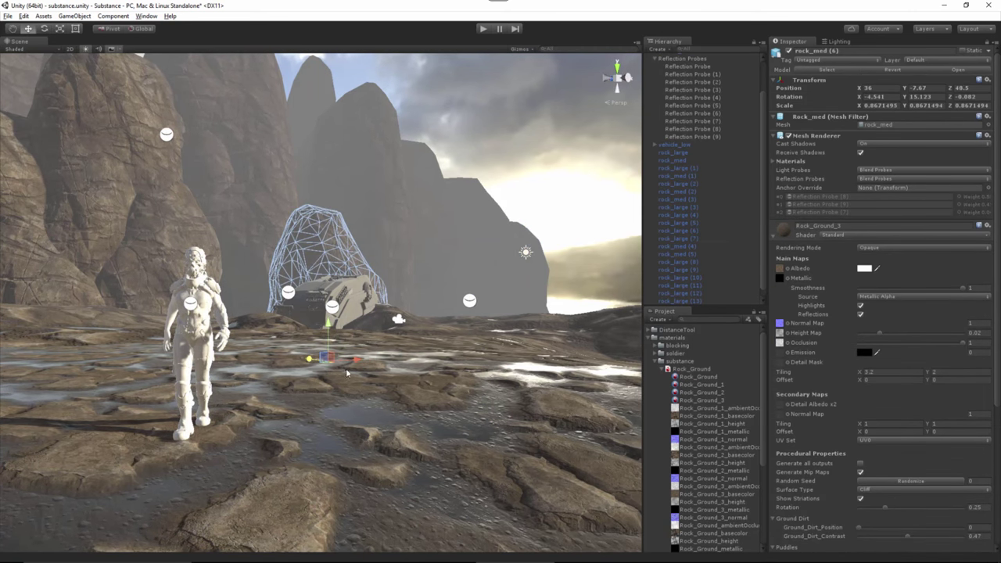
Step: Duplicate rock_med (6) and place the copy beyond the vehicle at about X 61.9, Z 42.5, turned about 164° around Y
{"action": "key", "text": "ctrl+d"}
{"action": "left_click_drag", "start_coordinate": [326, 357], "coordinate": [483, 356]}
{"action": "key", "text": "e"}
{"action": "left_click_drag", "start_coordinate": [483, 362], "coordinate": [467, 374]}
{"action": "key", "text": "w"}
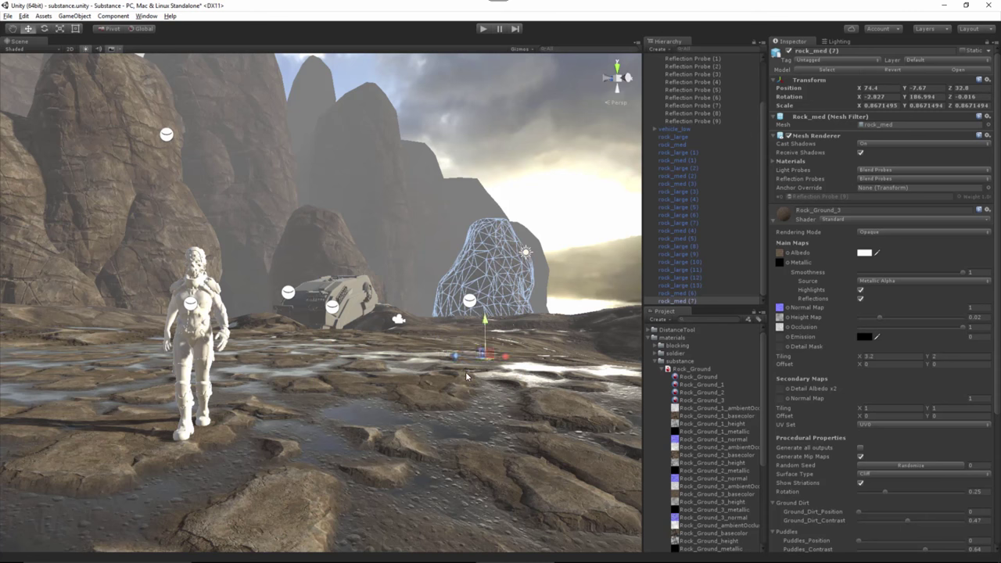
{"action": "key", "text": "ctrl+z"}
{"action": "key", "text": "ctrl+z"}
{"action": "key", "text": "ctrl+z"}
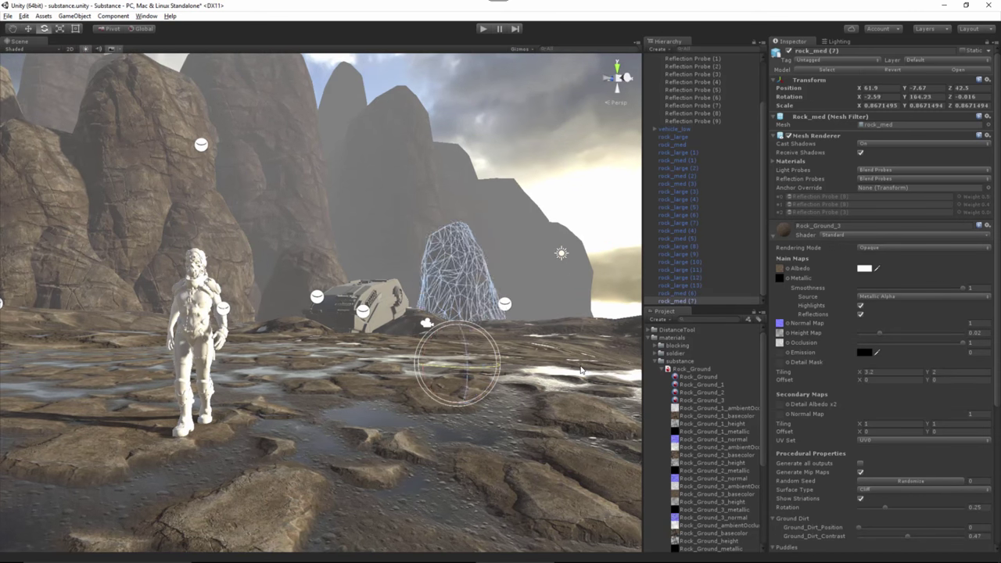
{"action": "left_click", "coordinate": [572, 170]}
Step: Create a copy of rock_med (7), place it at about X 44.8, Y -11 behind the vehicle and tilt it about 22° around X
{"action": "scroll", "coordinate": [572, 170], "scroll_direction": "up", "scroll_amount": 2}
{"action": "left_click", "coordinate": [463, 274]}
{"action": "left_click_drag", "start_coordinate": [430, 365], "coordinate": [461, 323]}
{"action": "left_click_drag", "start_coordinate": [480, 349], "coordinate": [407, 354]}
{"action": "key", "text": "e"}
{"action": "left_click_drag", "start_coordinate": [367, 368], "coordinate": [404, 329]}
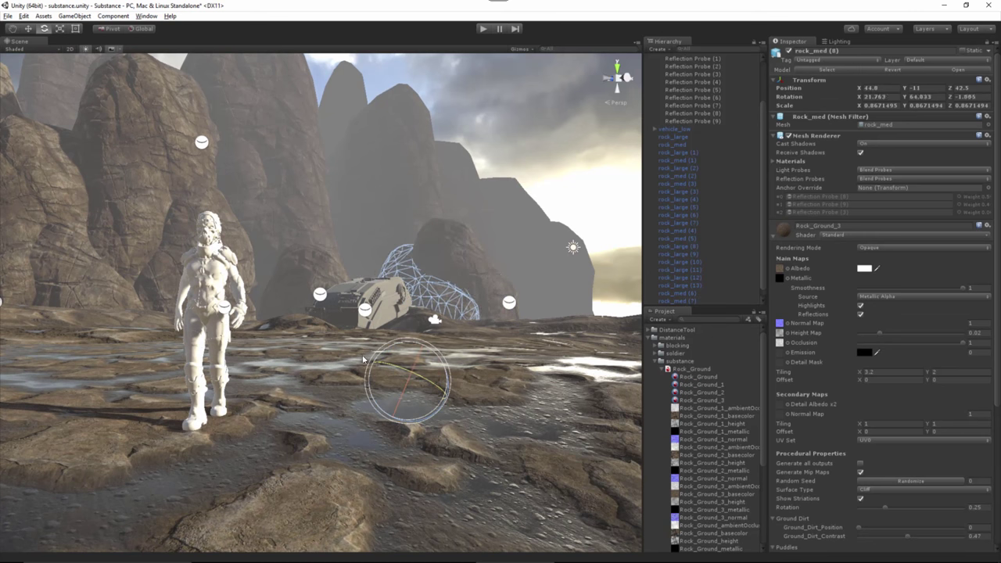
Step: Duplicate a medium rock toward the horizon at about X 133.5, Y -2.1, Z 35.7 and tilt it to lie low
{"action": "left_click", "coordinate": [483, 289]}
{"action": "key", "text": "w"}
{"action": "key", "text": "s"}
{"action": "right_click_drag", "start_coordinate": [483, 288], "coordinate": [501, 281]}
{"action": "left_click", "coordinate": [500, 282]}
{"action": "key", "text": "ctrl+d"}
{"action": "left_click_drag", "start_coordinate": [442, 367], "coordinate": [598, 363]}
{"action": "right_click_drag", "start_coordinate": [613, 367], "coordinate": [640, 366]}
{"action": "left_click_drag", "start_coordinate": [562, 351], "coordinate": [548, 351]}
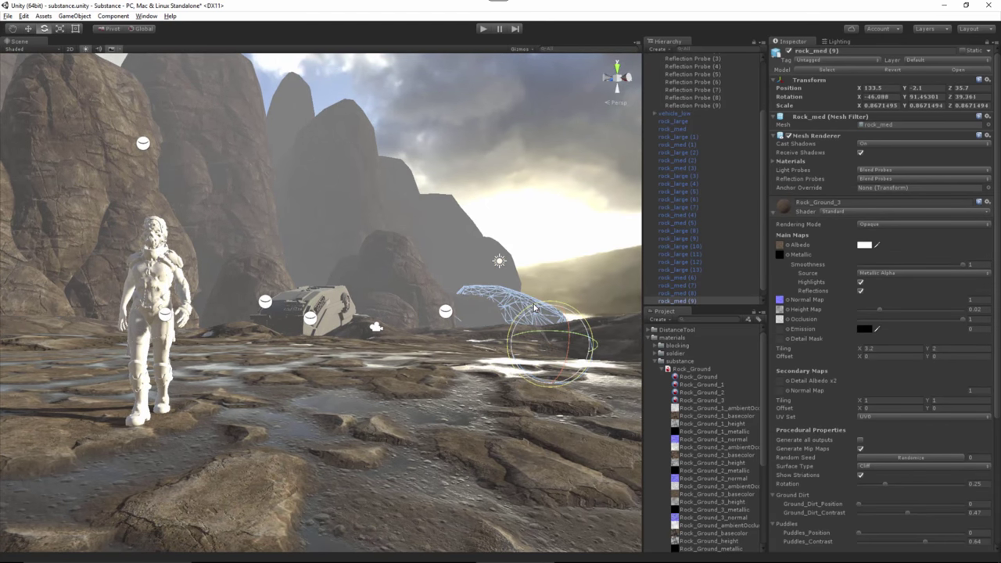
{"action": "left_click", "coordinate": [536, 307]}
{"action": "key", "text": "w"}
Step: Duplicate a large background rock, place the copy at about X 141.3, Y -54, Z 85.7 and scale it to about 0.75
{"action": "right_click_drag", "start_coordinate": [402, 383], "coordinate": [407, 382]}
{"action": "left_click", "coordinate": [431, 281]}
{"action": "key", "text": "ctrl+d"}
{"action": "left_click_drag", "start_coordinate": [424, 463], "coordinate": [465, 453]}
{"action": "key", "text": "r"}
{"action": "left_click_drag", "start_coordinate": [448, 456], "coordinate": [438, 459]}
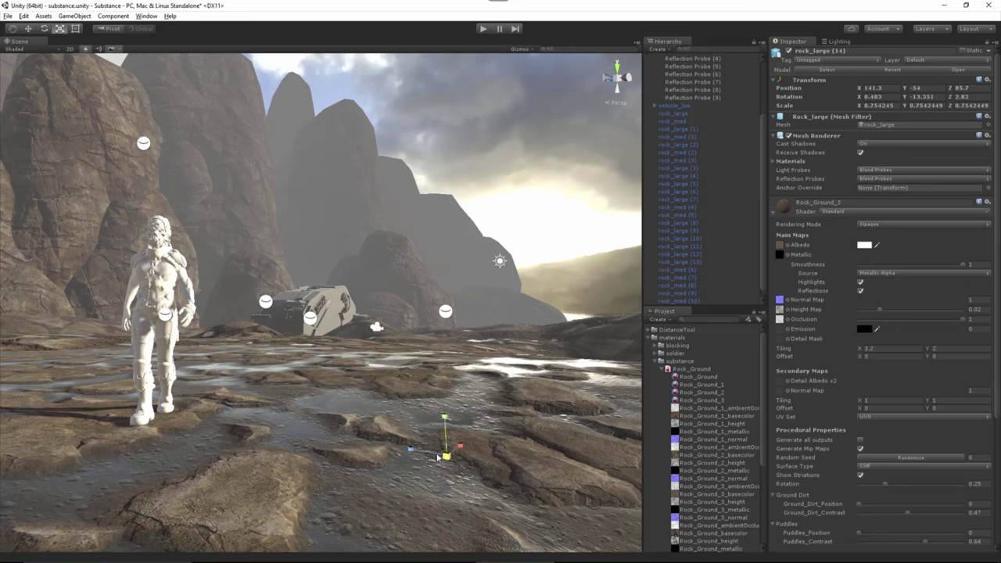
{"action": "left_click", "coordinate": [432, 379]}
{"action": "key", "text": "ctrl+z"}
{"action": "mouse_move", "coordinate": [425, 378]}
{"action": "left_mouse_down"}
{"action": "mouse_move", "coordinate": [468, 396]}
{"action": "mouse_move", "coordinate": [418, 380]}
{"action": "left_mouse_up"}
{"action": "key", "text": "e"}
{"action": "left_click", "coordinate": [491, 362]}
Step: Turn the tall cliff rock behind the soldier and adjust its Y and Z position to vary the cliff's silhouette
{"action": "middle_click_drag", "start_coordinate": [398, 370], "coordinate": [418, 371]}
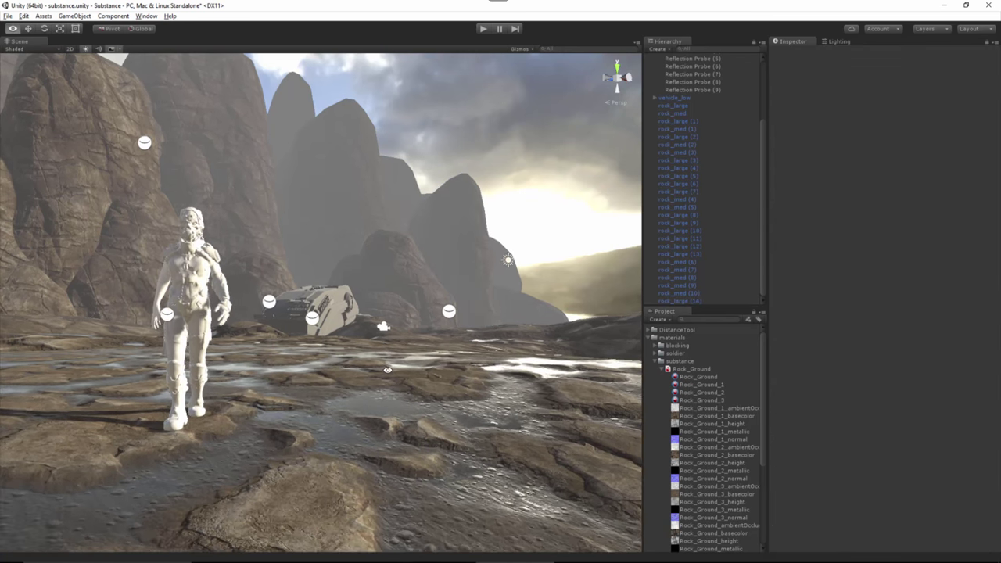
{"action": "right_click_drag", "start_coordinate": [430, 379], "coordinate": [409, 389]}
{"action": "middle_click_drag", "start_coordinate": [409, 389], "coordinate": [382, 383]}
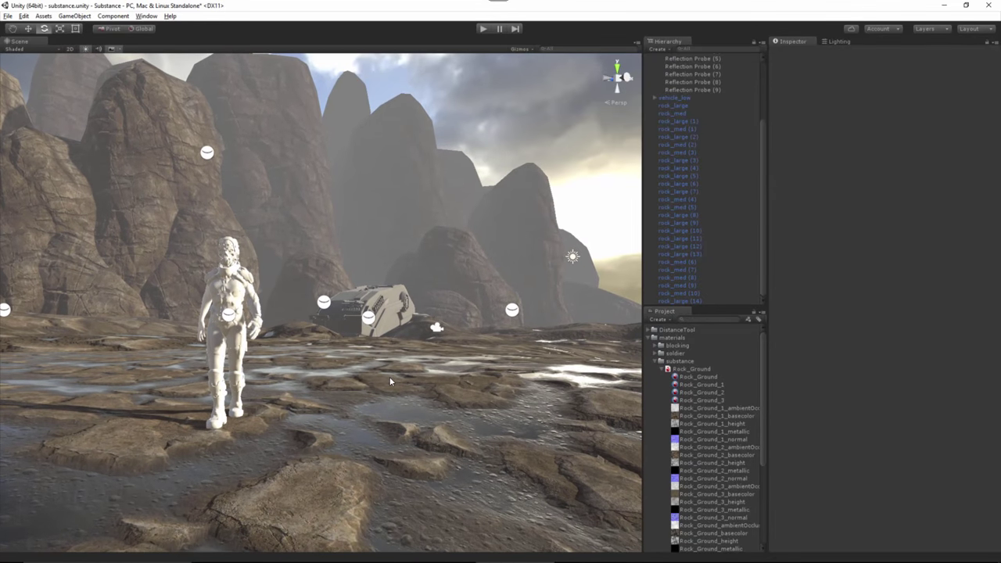
{"action": "left_click", "coordinate": [154, 371]}
{"action": "left_click_drag", "start_coordinate": [154, 370], "coordinate": [566, 412]}
{"action": "left_click_drag", "start_coordinate": [905, 89], "coordinate": [914, 90]}
{"action": "left_click_drag", "start_coordinate": [950, 89], "coordinate": [959, 105]}
{"action": "key", "text": "e"}
{"action": "left_click", "coordinate": [494, 135]}
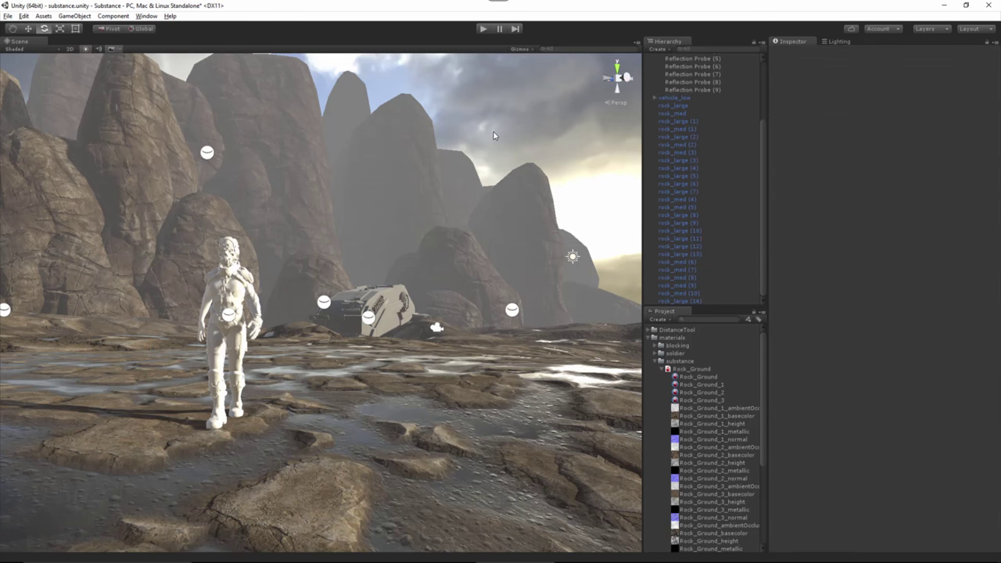
Step: Set the Rock_Ground_3 material's height map strength to 0.08 and its main tiling to X 4, Y 2
{"action": "left_click", "coordinate": [702, 401]}
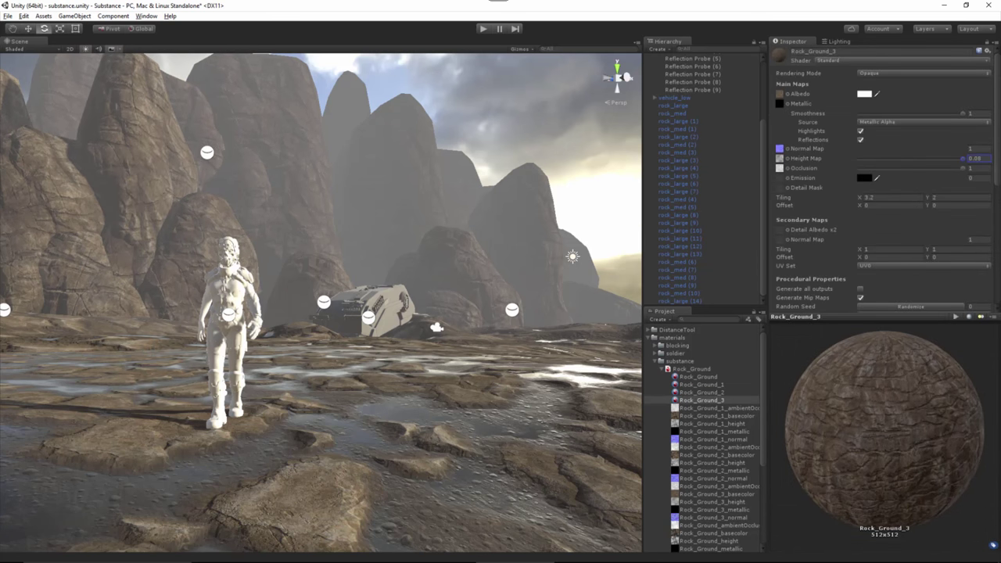
{"action": "type", "text": "4"}
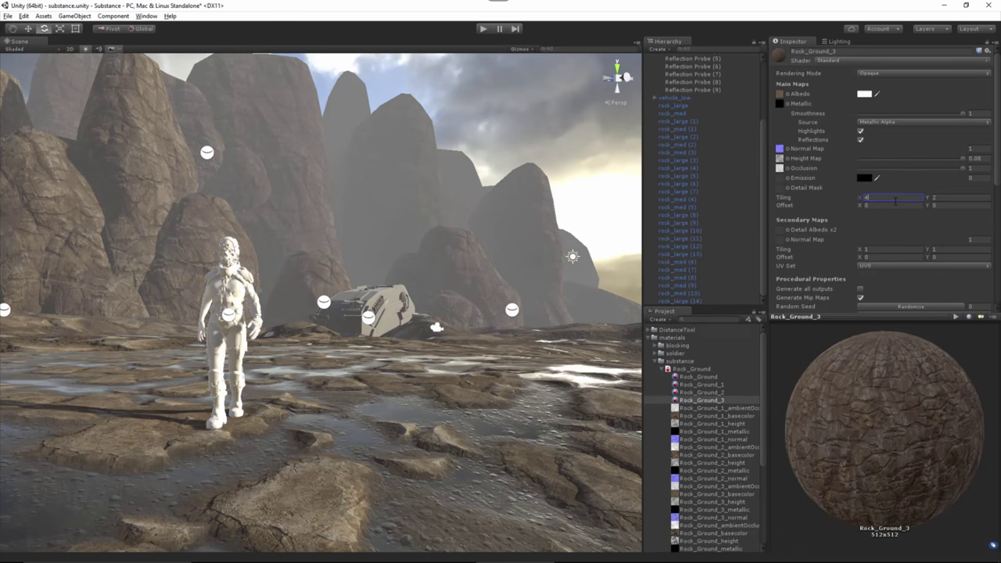
{"action": "left_click", "coordinate": [943, 197]}
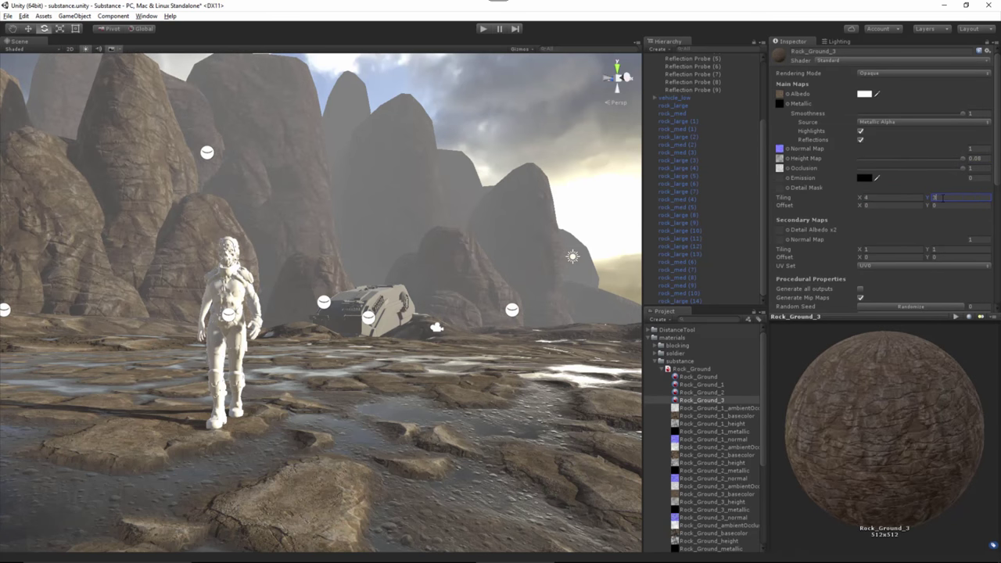
{"action": "key", "text": "BackSpace"}
{"action": "type", "text": "2"}
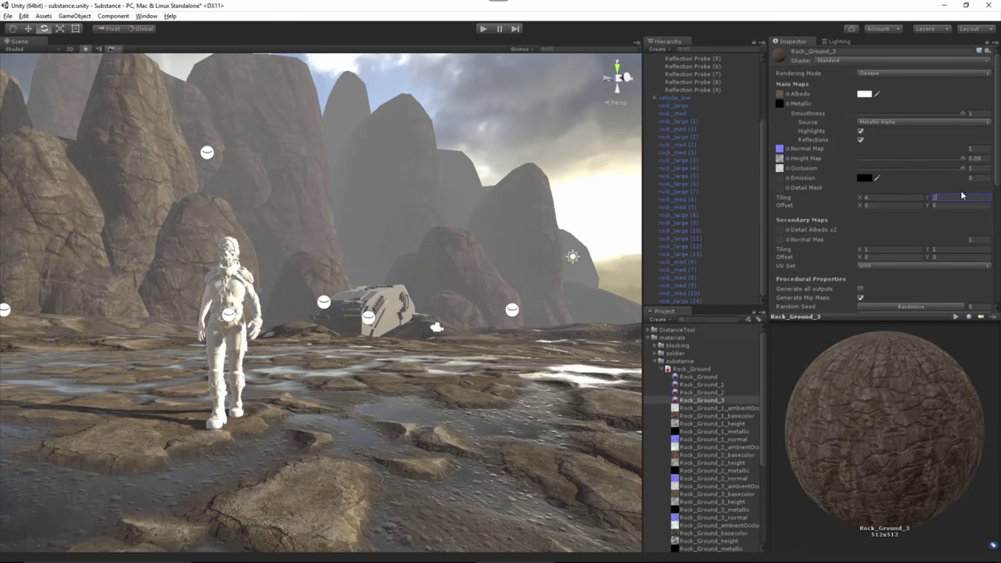
{"action": "left_click", "coordinate": [509, 121]}
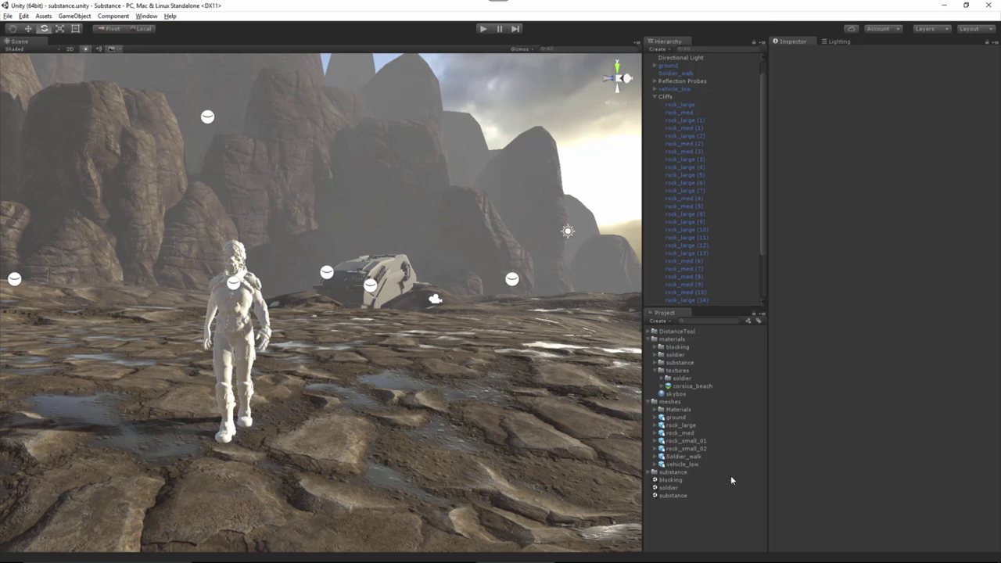
Step: Compare the rock_small_01 and rock_small_02 meshes and examine the shape of rock_small_01 from another angle
{"action": "left_click", "coordinate": [683, 442]}
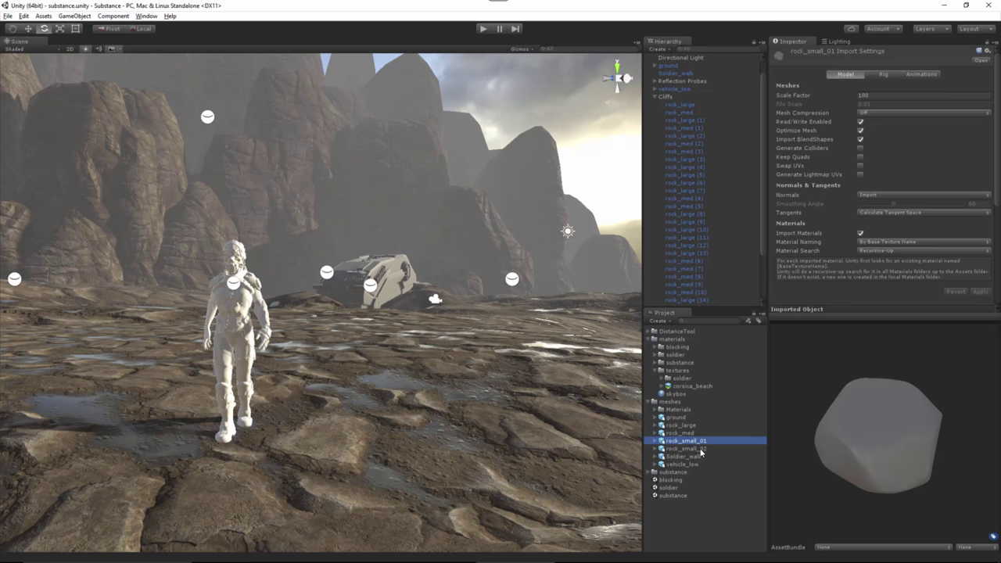
{"action": "left_click", "coordinate": [701, 450]}
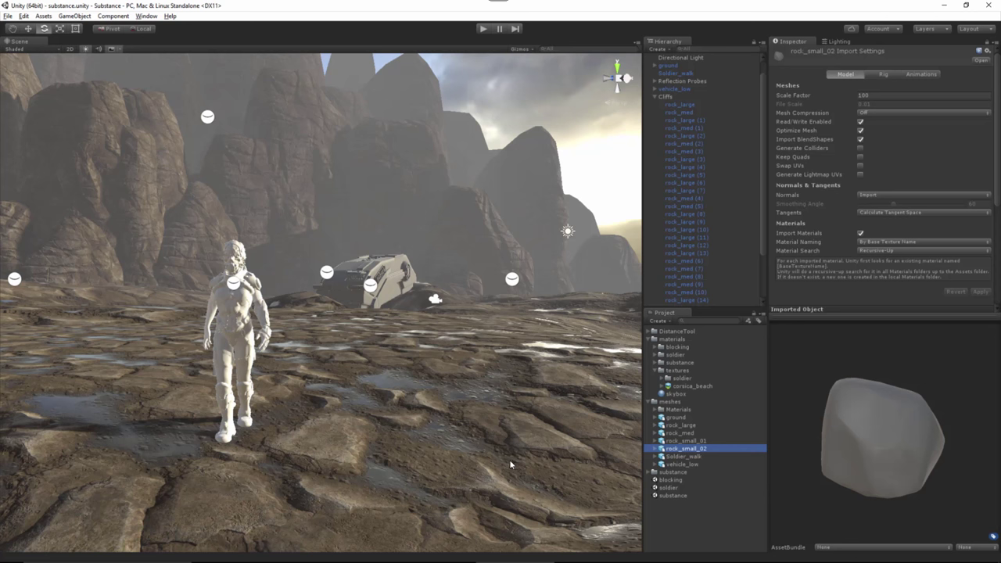
{"action": "key", "text": "Up"}
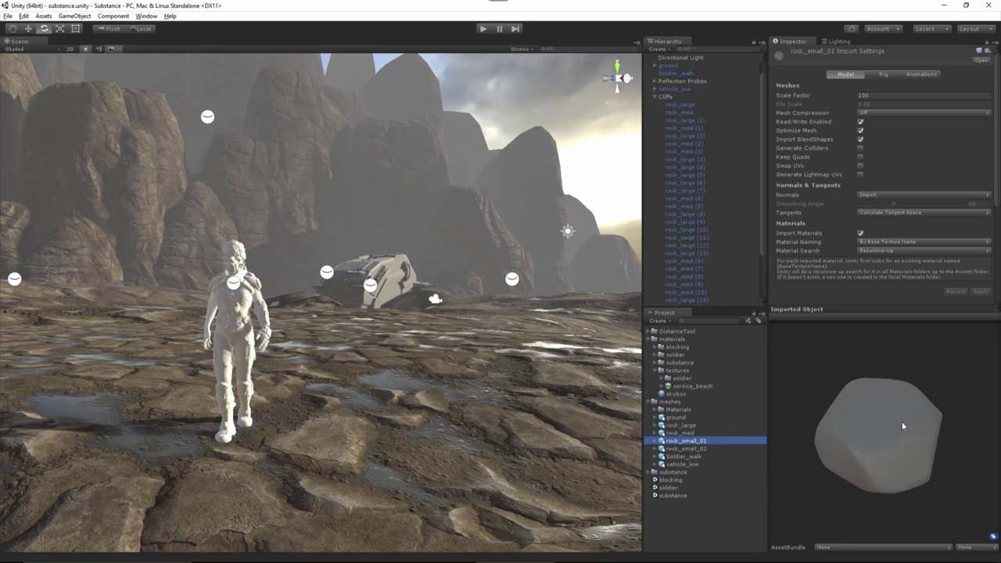
{"action": "left_click_drag", "start_coordinate": [908, 410], "coordinate": [742, 438]}
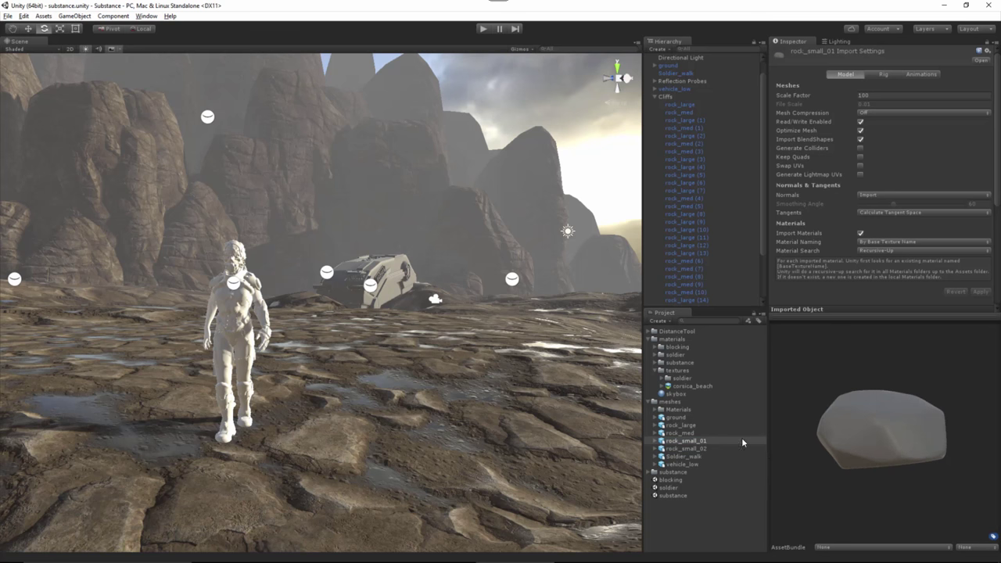
Step: Check which rocks are grouped under Cliffs, leaving the group collapsed and nothing selected
{"action": "left_click", "coordinate": [654, 97]}
{"action": "left_click", "coordinate": [663, 113]}
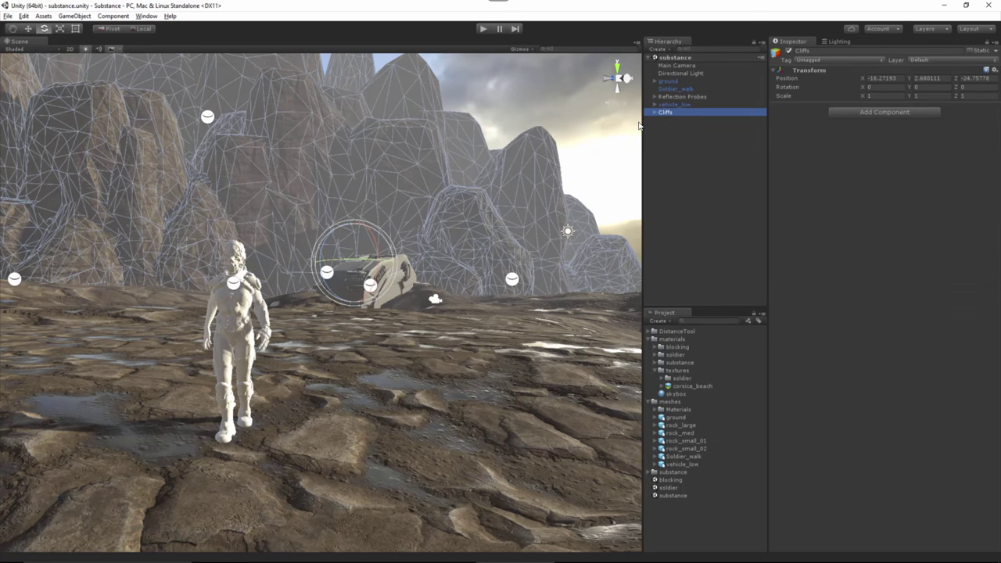
{"action": "left_click", "coordinate": [655, 113]}
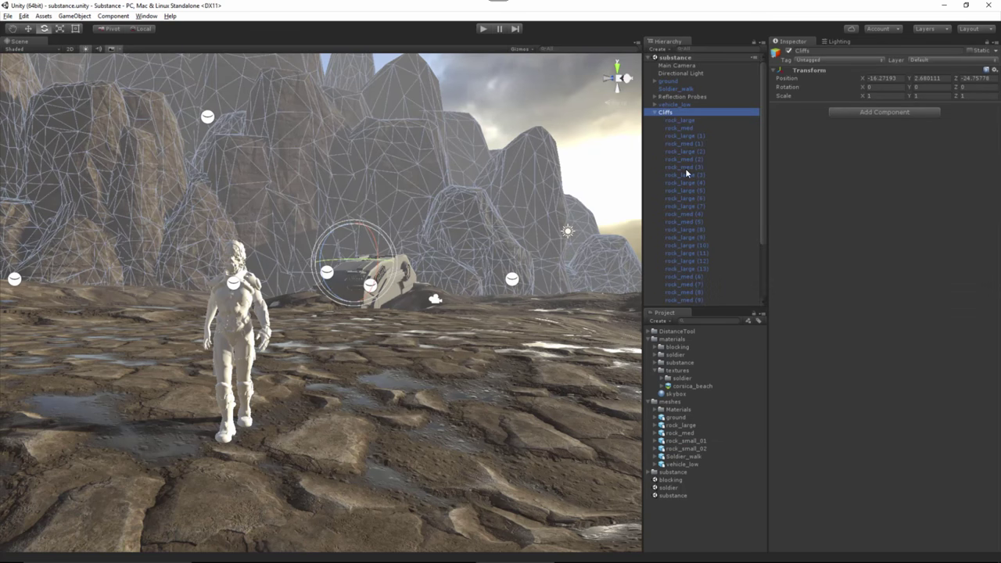
{"action": "left_click", "coordinate": [655, 112]}
{"action": "left_click", "coordinate": [670, 118]}
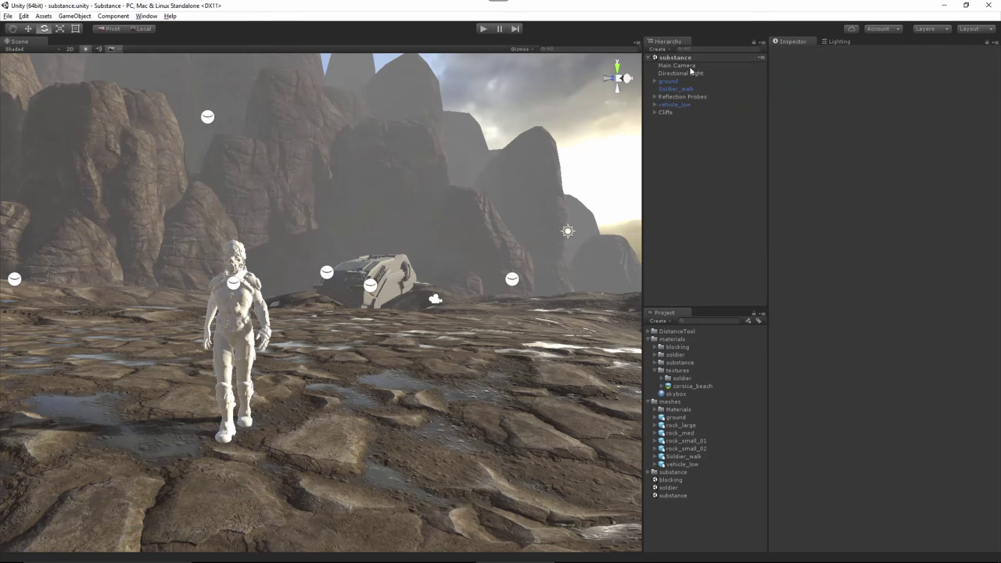
Step: Add the rock_small_01 mesh to the scene and move it to about Z -10.91 in front of the vehicle
{"action": "left_click_drag", "start_coordinate": [690, 439], "coordinate": [696, 222]}
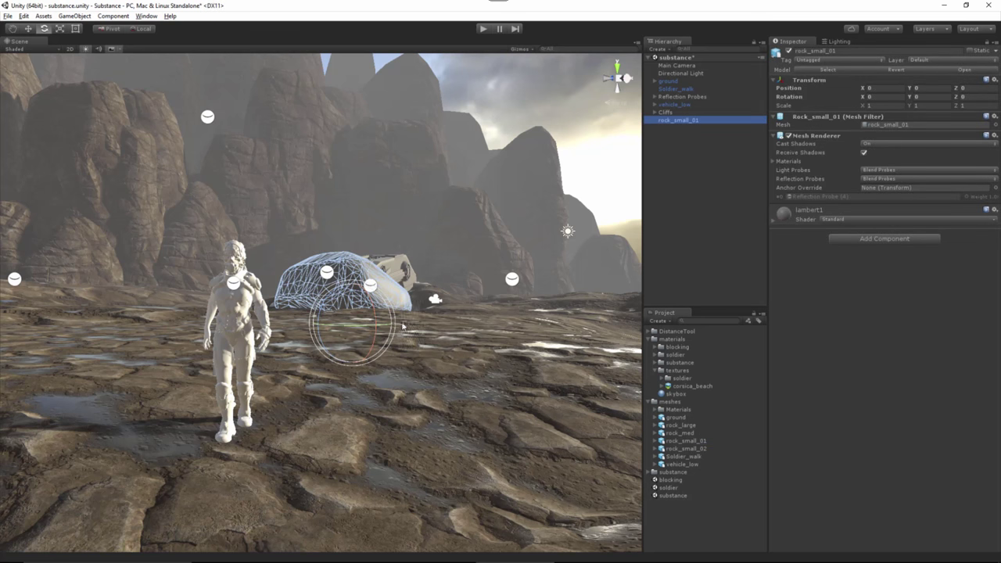
{"action": "key", "text": "w"}
{"action": "left_click_drag", "start_coordinate": [336, 324], "coordinate": [414, 332]}
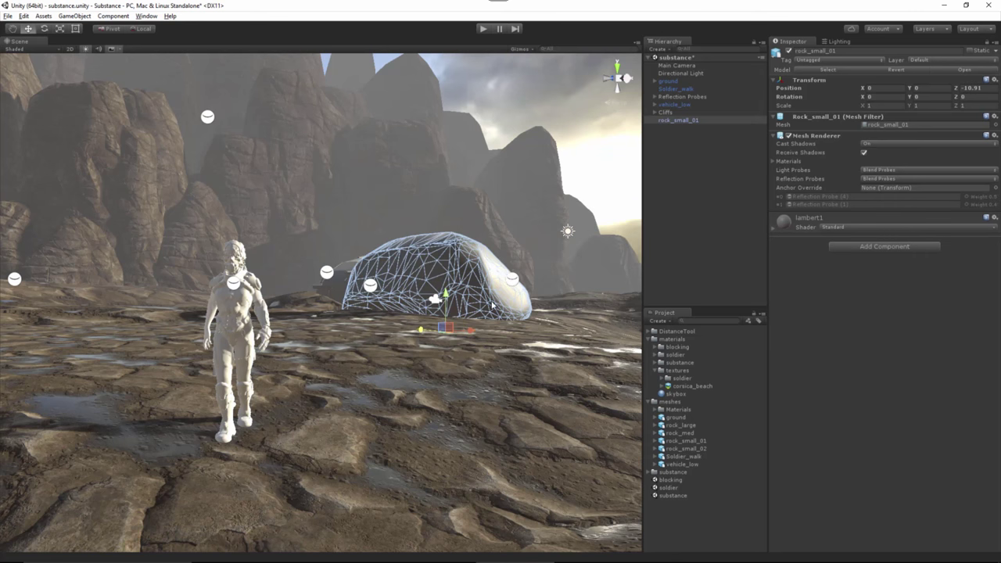
Step: Scale rock_small_01 down uniformly to about 0.497
{"action": "key", "text": "f"}
{"action": "left_click_drag", "start_coordinate": [317, 273], "coordinate": [476, 374], "text": "alt"}
{"action": "right_click_drag", "start_coordinate": [477, 374], "coordinate": [472, 412], "text": "alt"}
{"action": "left_click_drag", "start_coordinate": [472, 412], "coordinate": [394, 464], "text": "alt"}
{"action": "key", "text": "r"}
{"action": "left_click_drag", "start_coordinate": [335, 335], "coordinate": [351, 300]}
{"action": "right_click_drag", "start_coordinate": [351, 300], "coordinate": [470, 286], "text": "alt"}
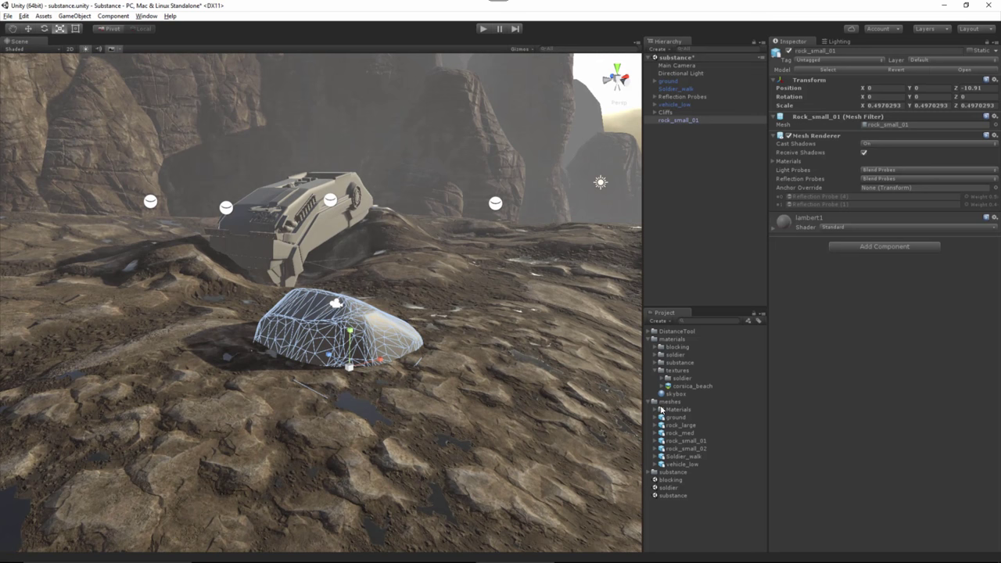
Step: Add another material instance to the Rock_Ground substance for the small rocks
{"action": "left_click", "coordinate": [656, 363]}
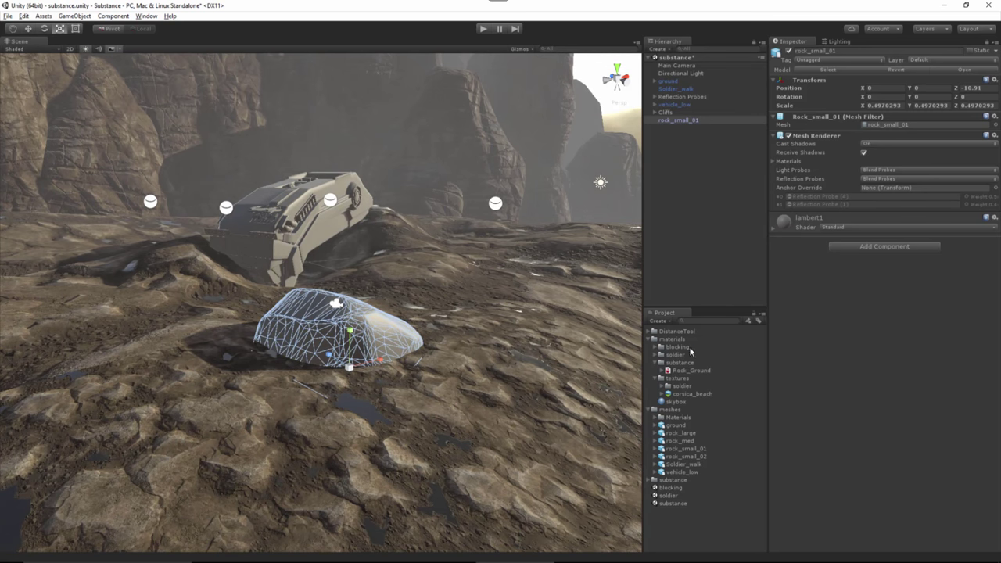
{"action": "left_click", "coordinate": [679, 371]}
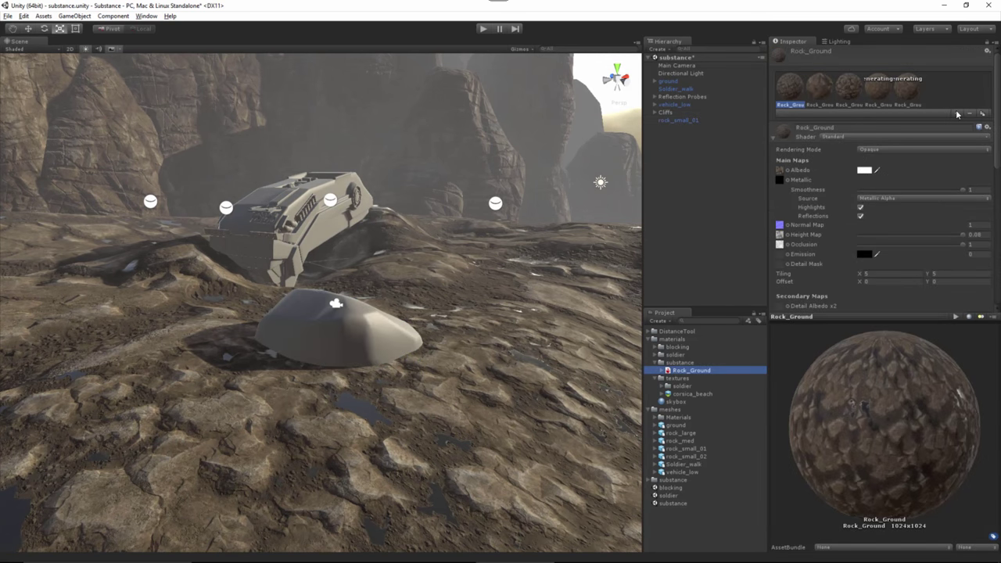
{"action": "left_click", "coordinate": [958, 114]}
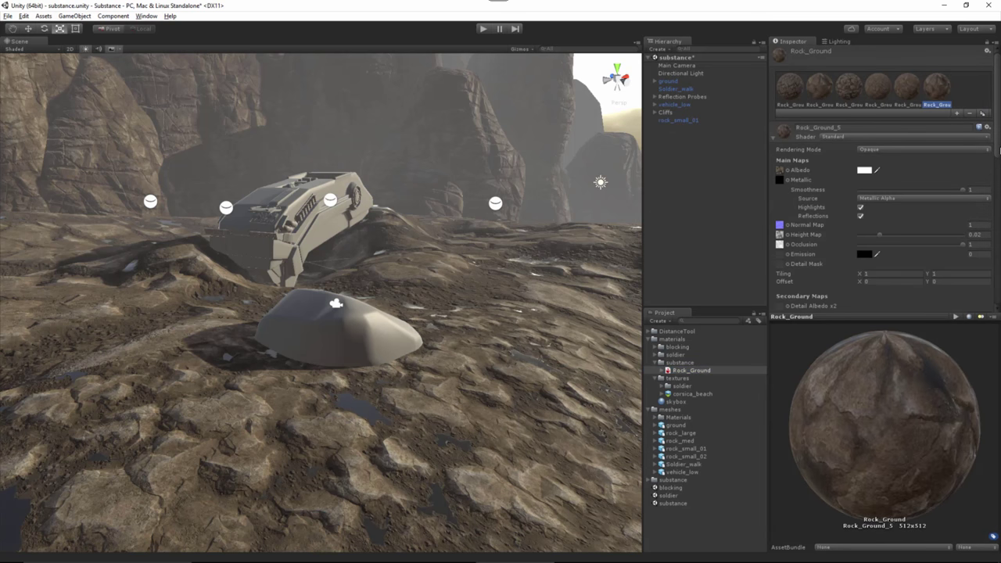
{"action": "scroll", "coordinate": [993, 182], "scroll_direction": "down", "scroll_amount": 3}
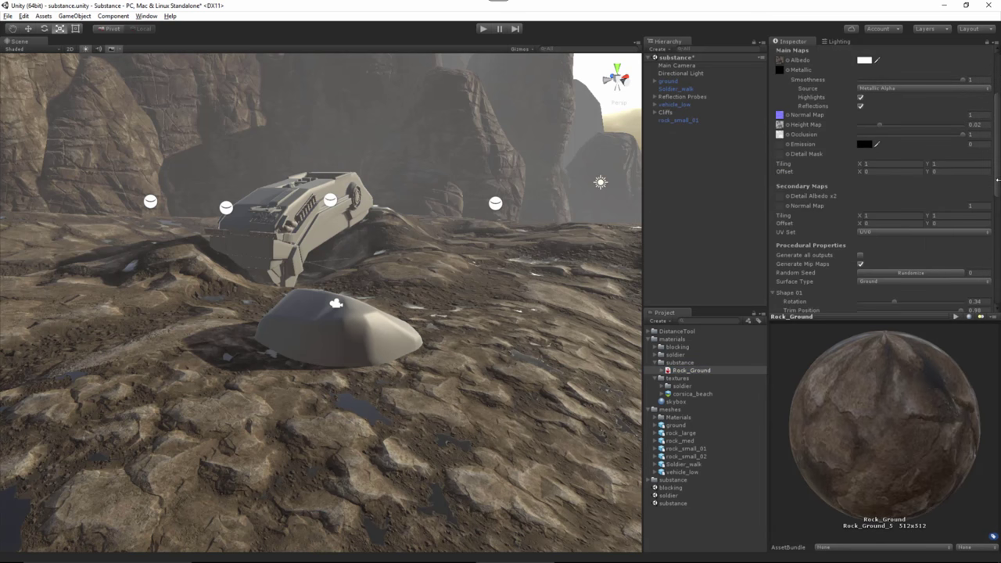
Step: Apply the Rock_Ground_5 material to the small rock in front of the vehicle
{"action": "left_click", "coordinate": [660, 371]}
{"action": "left_click", "coordinate": [701, 418]}
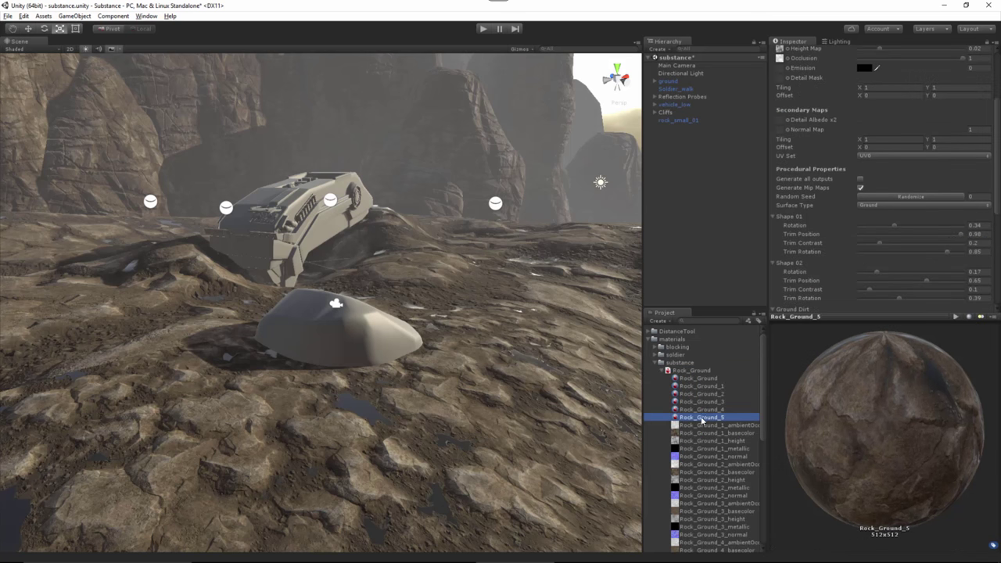
{"action": "left_click_drag", "start_coordinate": [701, 418], "coordinate": [344, 329]}
Step: Set Puddles_Position and Ground_Dirt_Position to 0 in the Rock_Ground_5 material
{"action": "scroll", "coordinate": [936, 143], "scroll_direction": "down", "scroll_amount": 5}
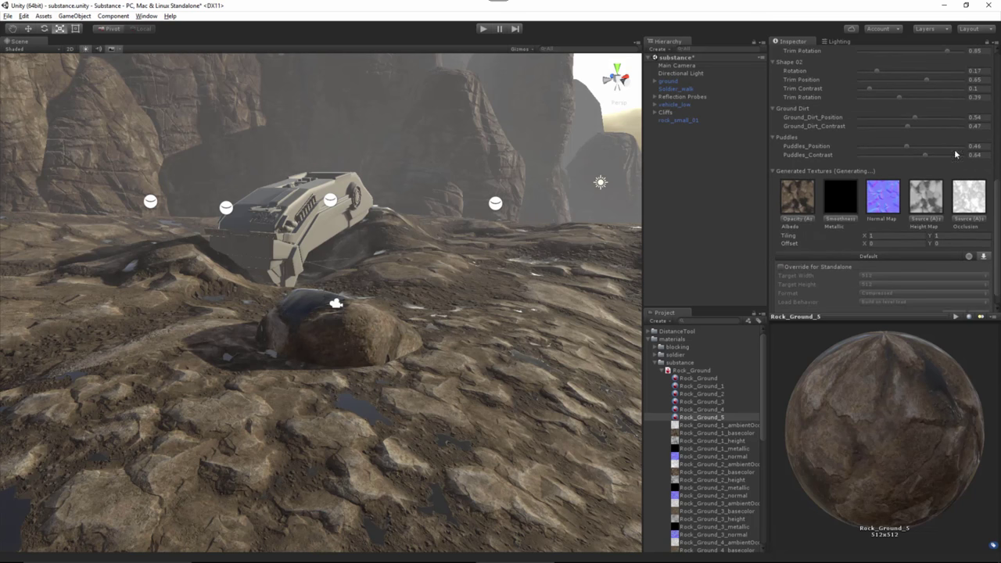
{"action": "scroll", "coordinate": [856, 125], "scroll_direction": "up", "scroll_amount": 1}
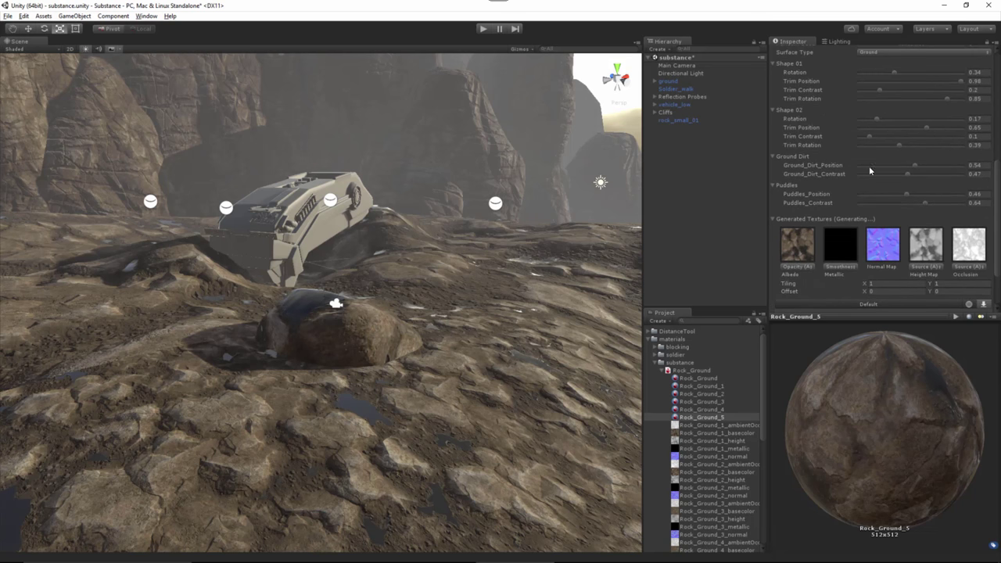
{"action": "left_click_drag", "start_coordinate": [899, 198], "coordinate": [823, 199]}
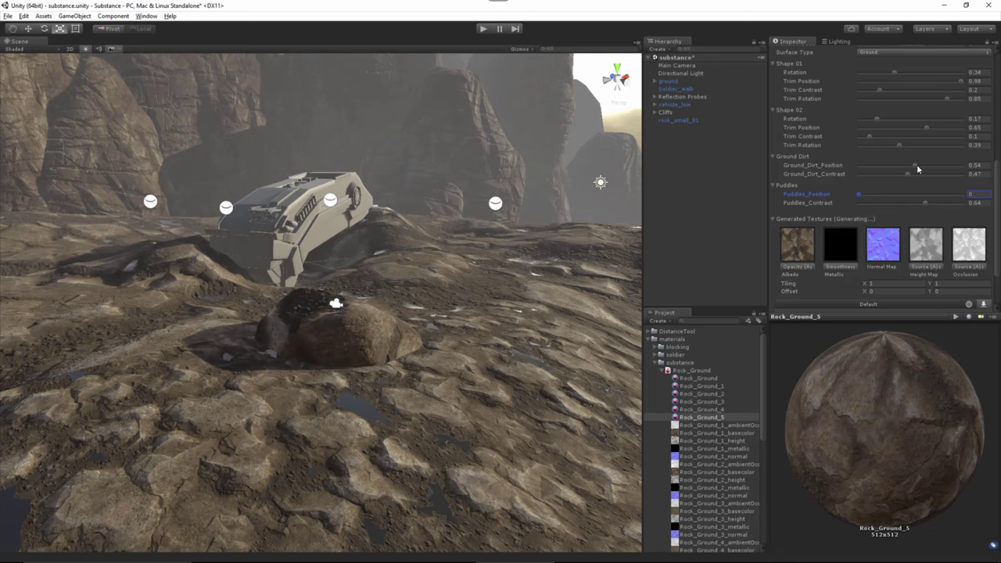
{"action": "left_click_drag", "start_coordinate": [917, 168], "coordinate": [853, 168]}
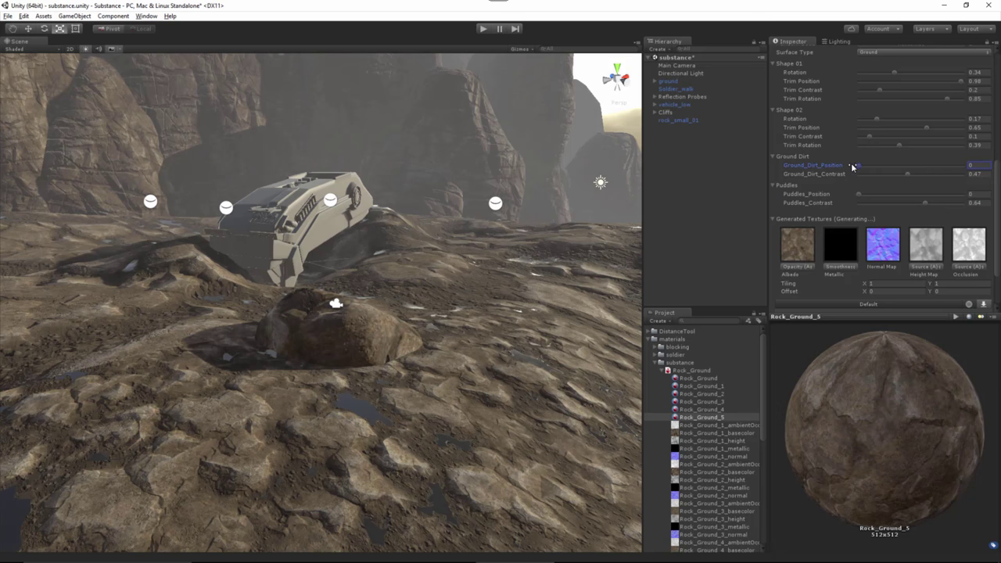
Step: Rotate the small rock in front of the vehicle about 95° around Y
{"action": "left_click", "coordinate": [391, 343]}
{"action": "key", "text": "e"}
{"action": "left_click_drag", "start_coordinate": [363, 385], "coordinate": [391, 383]}
{"action": "key", "text": "w"}
{"action": "left_click", "coordinate": [606, 119]}
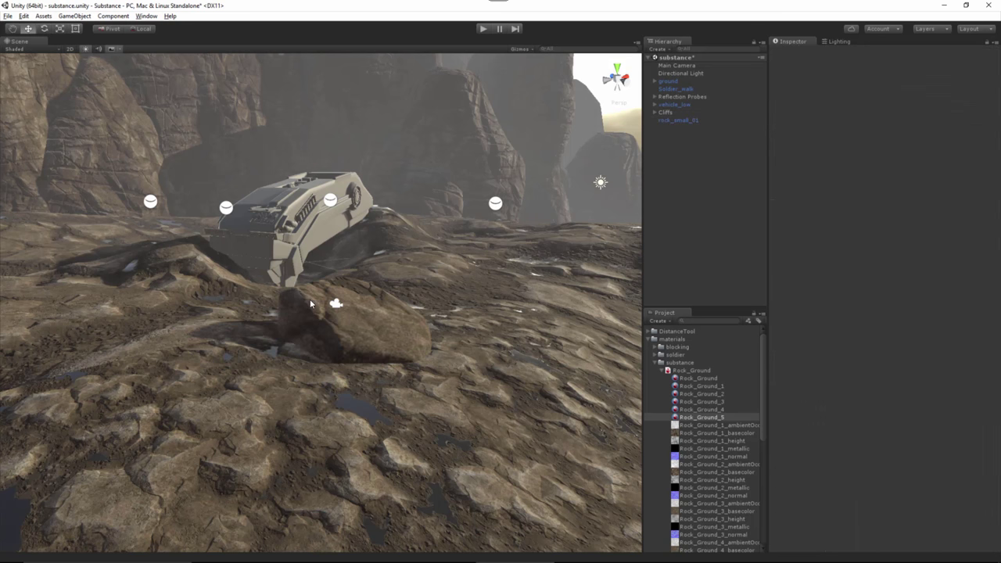
Step: Set the small rock material's height map strength to 0.08 and its main tiling to X 2, Y 2
{"action": "left_click", "coordinate": [349, 343]}
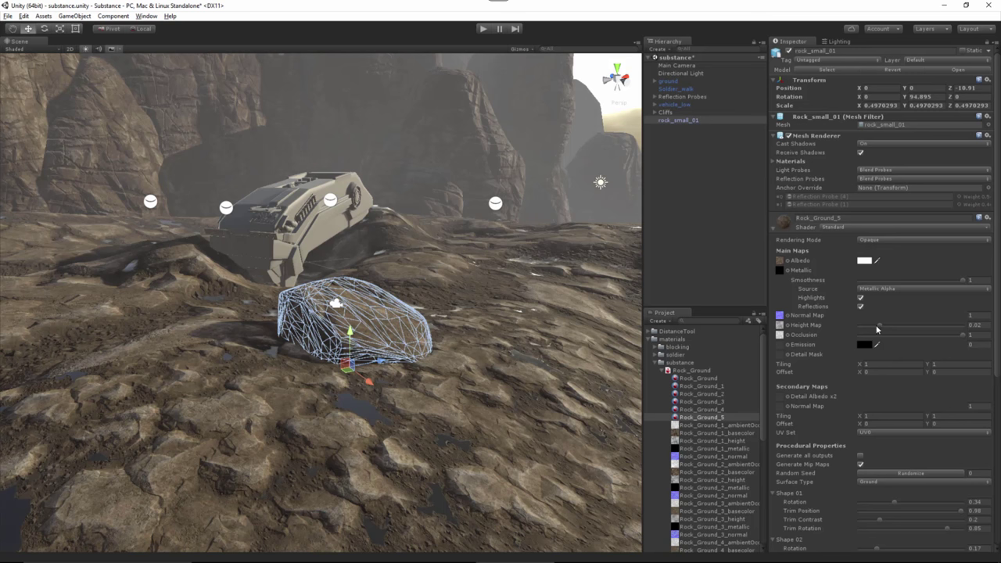
{"action": "left_click_drag", "start_coordinate": [880, 325], "coordinate": [964, 325]}
{"action": "left_click", "coordinate": [883, 365]}
{"action": "type", "text": "2"}
{"action": "key", "text": "Tab"}
{"action": "type", "text": "2"}
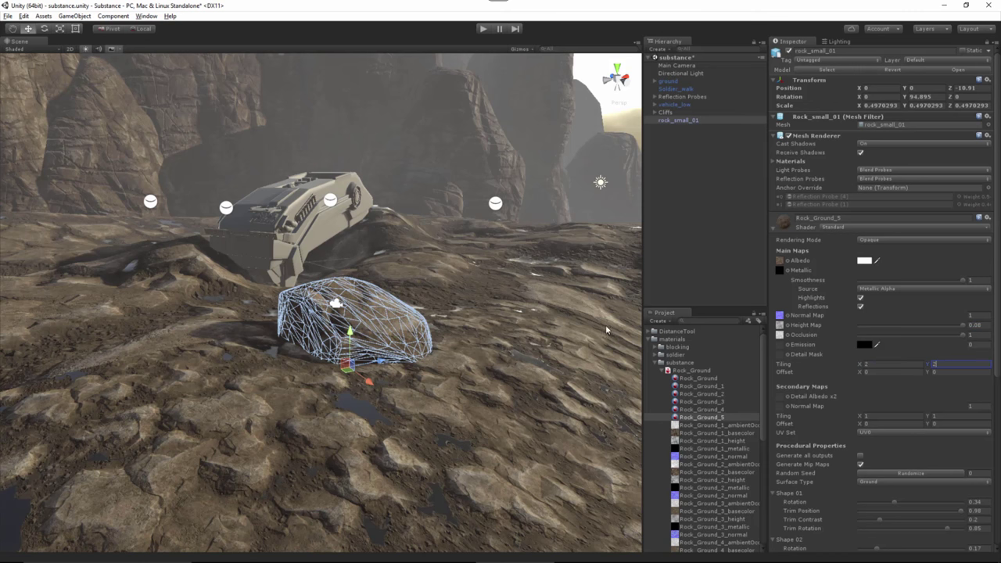
{"action": "left_click", "coordinate": [602, 197]}
Step: Scale rock_small_01 down to about 0.345 and move it across the ground to about X -8.79, Z -11.53
{"action": "left_click", "coordinate": [463, 315]}
{"action": "left_click", "coordinate": [398, 339]}
{"action": "left_click_drag", "start_coordinate": [398, 339], "coordinate": [357, 372], "text": "alt"}
{"action": "key", "text": "w"}
{"action": "key", "text": "r"}
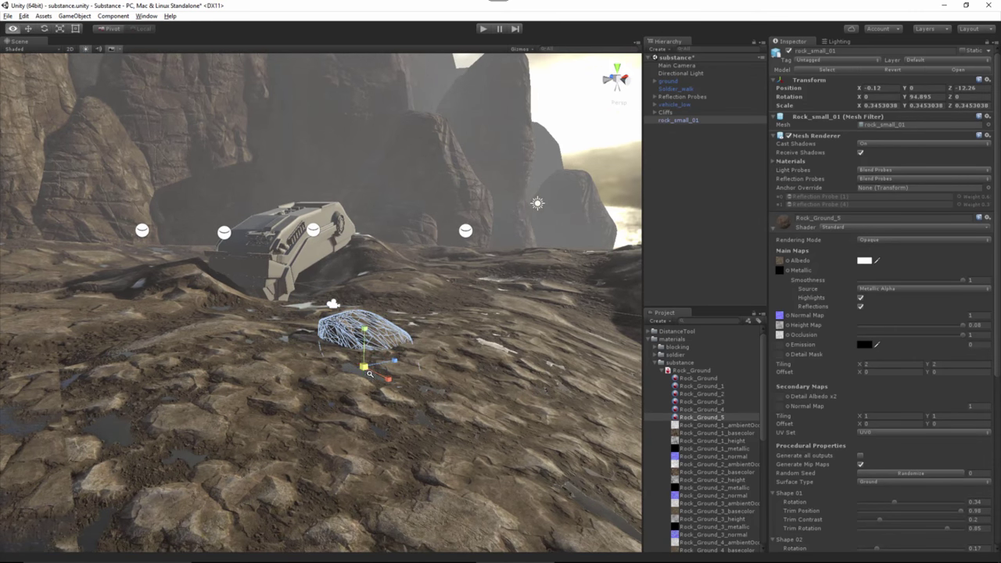
{"action": "right_click_drag", "start_coordinate": [363, 370], "coordinate": [324, 358], "text": "alt"}
{"action": "key", "text": "w"}
{"action": "right_click_drag", "start_coordinate": [403, 357], "coordinate": [400, 370], "text": "alt"}
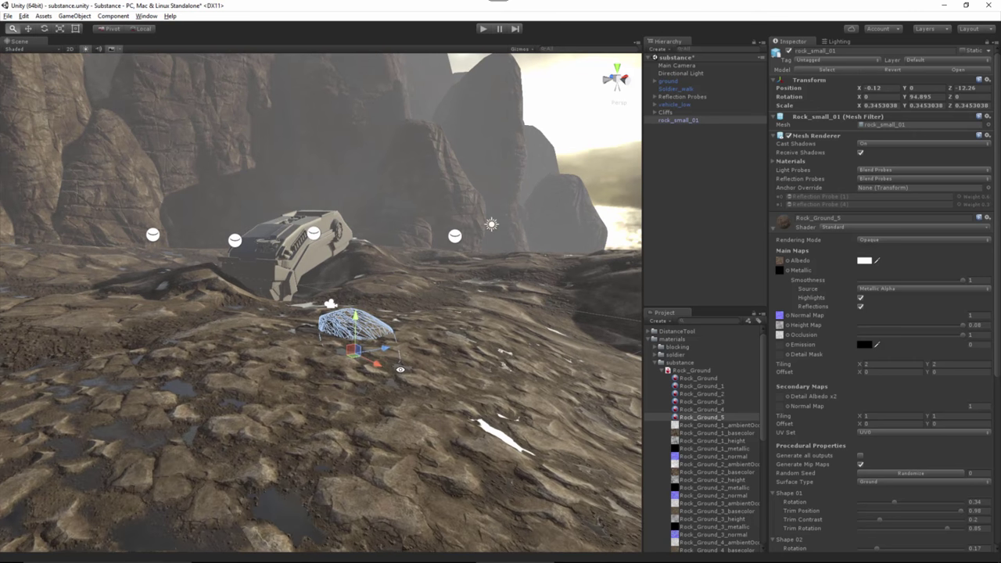
{"action": "left_click_drag", "start_coordinate": [384, 348], "coordinate": [244, 378]}
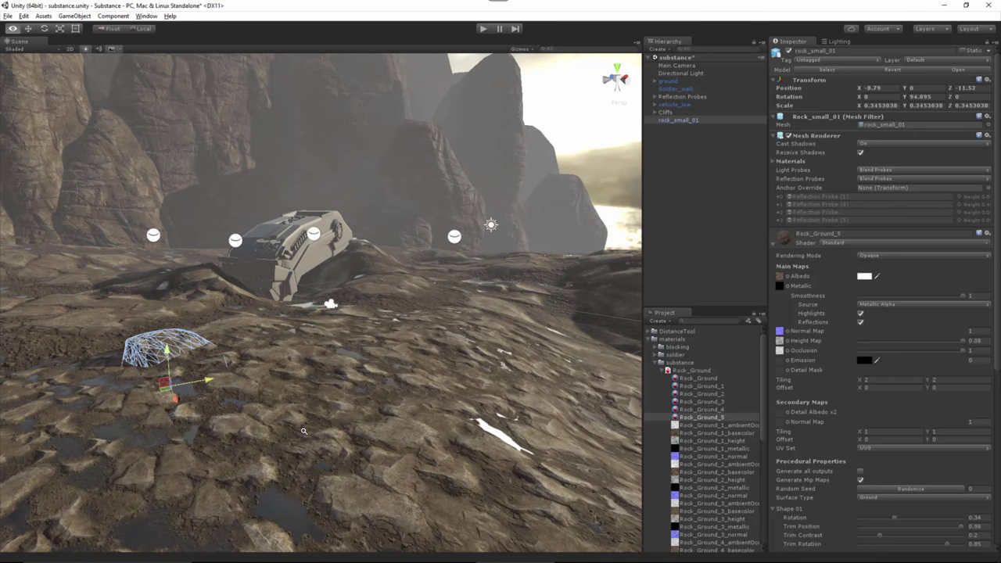
Step: Rotate rock_small_01 on the ground to about 144° around Y
{"action": "right_click_drag", "start_coordinate": [305, 431], "coordinate": [339, 431], "text": "alt"}
{"action": "middle_click_drag", "start_coordinate": [340, 431], "coordinate": [400, 411], "text": "alt"}
{"action": "key", "text": "e"}
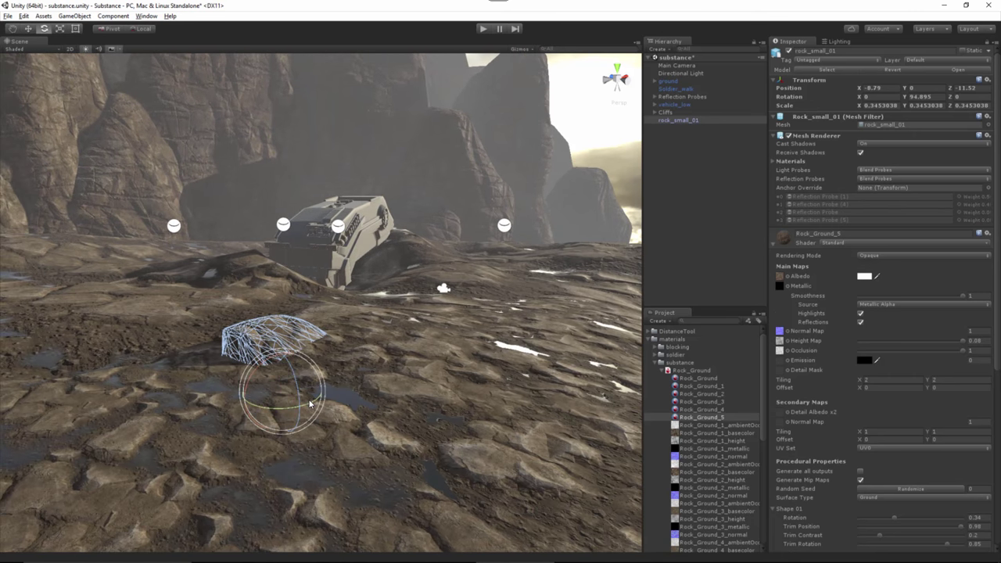
{"action": "left_click_drag", "start_coordinate": [302, 405], "coordinate": [261, 413]}
Step: Scale rock_small_01 down to about 0.30 and raise it to about Y 0.12
{"action": "key", "text": "w"}
{"action": "left_click_drag", "start_coordinate": [283, 354], "coordinate": [282, 349]}
{"action": "key", "text": "r"}
{"action": "left_click_drag", "start_coordinate": [282, 387], "coordinate": [281, 397]}
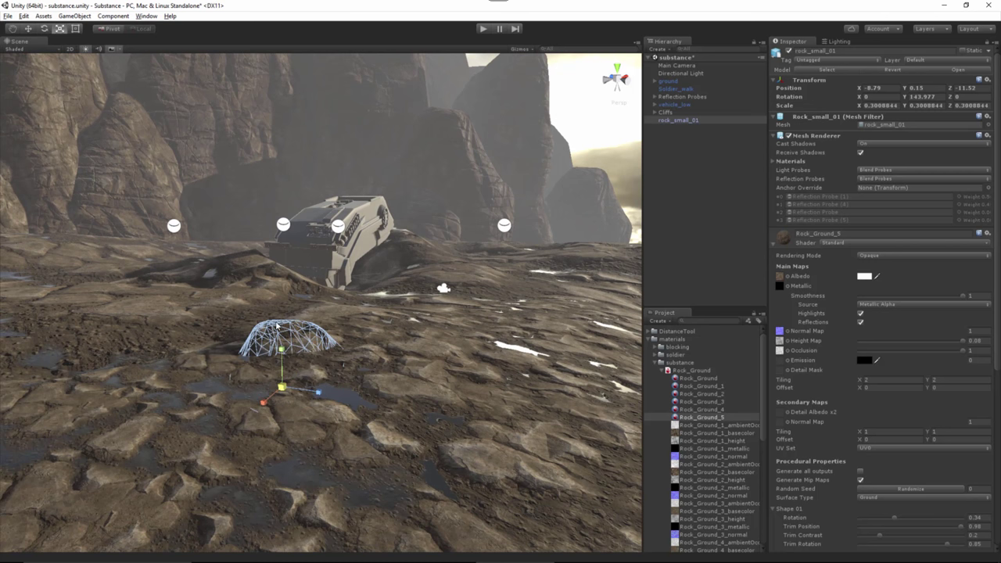
{"action": "key", "text": "w"}
{"action": "mouse_move", "coordinate": [282, 353]}
{"action": "left_mouse_down"}
{"action": "mouse_move", "coordinate": [282, 377]}
{"action": "mouse_move", "coordinate": [283, 354]}
{"action": "left_mouse_up"}
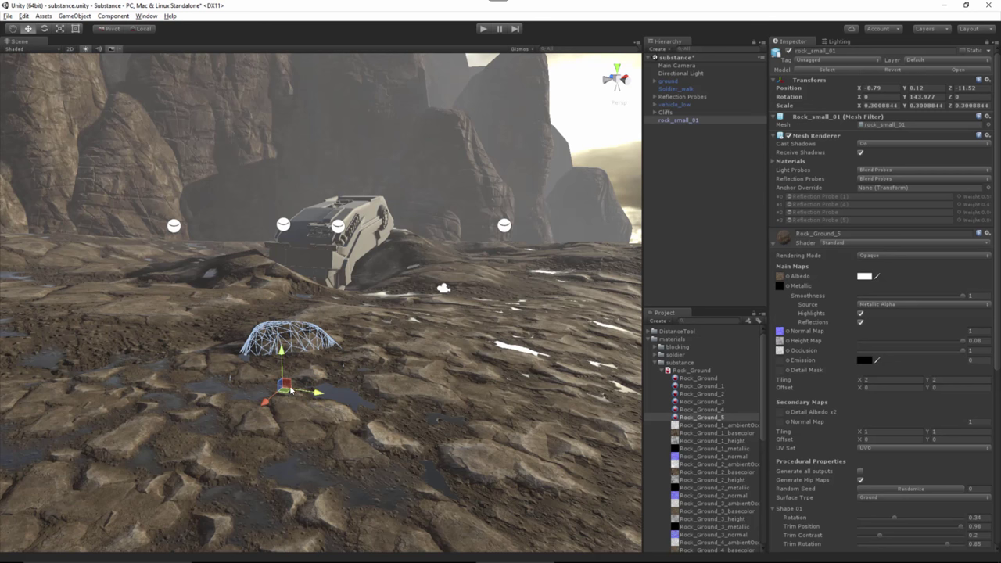
Step: Move rock_small_01 to about X -9.56, Y 0.32, Z -10.38 and tilt it to about -8° around X and 14° around Z
{"action": "left_click_drag", "start_coordinate": [315, 392], "coordinate": [240, 343]}
{"action": "key", "text": "e"}
{"action": "key", "text": "w"}
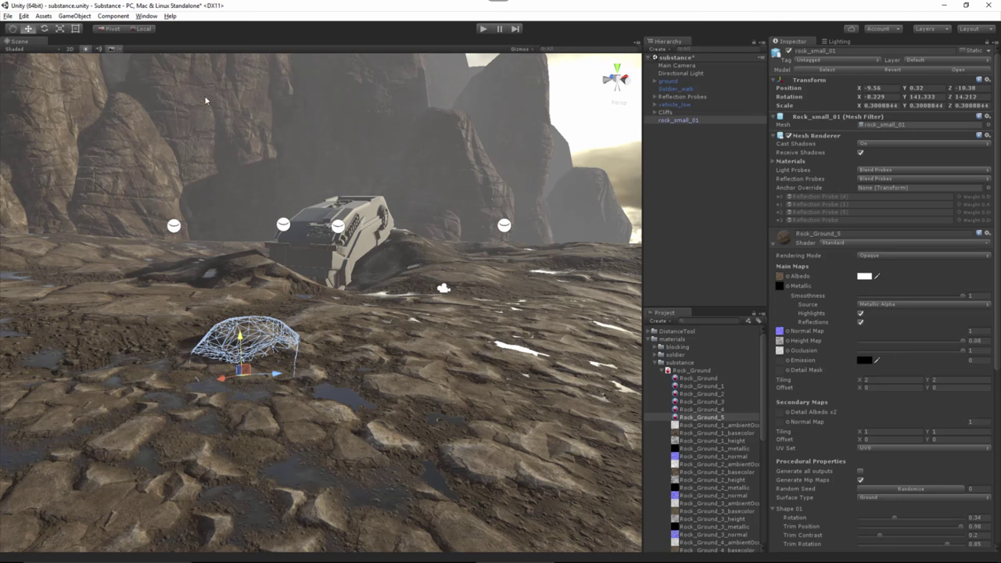
Step: Switch the transform handles to global orientation, then turn the rock and reposition it at about X -9.13, Z -11.16
{"action": "left_click", "coordinate": [142, 31]}
{"action": "right_click_drag", "start_coordinate": [346, 458], "coordinate": [363, 488], "text": "alt"}
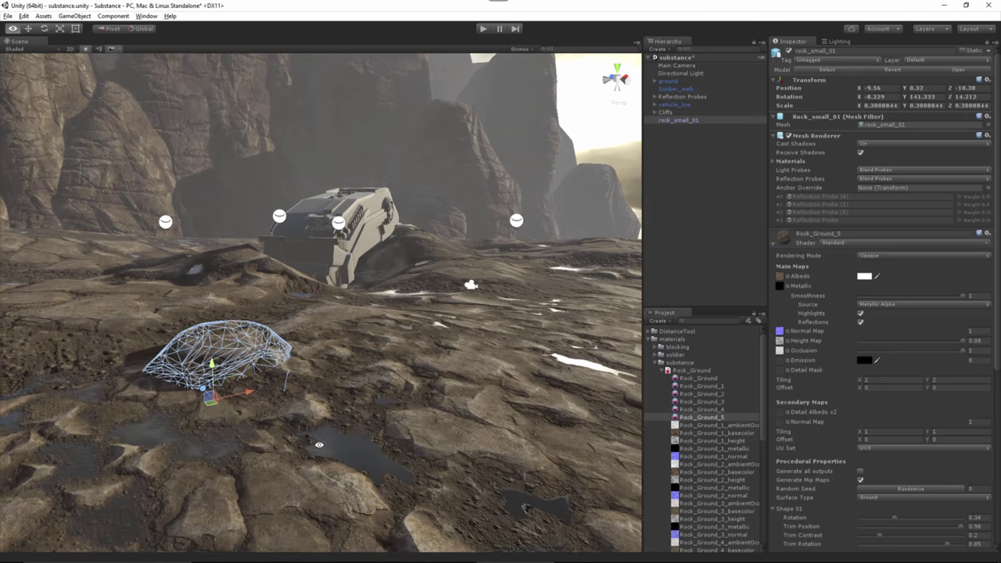
{"action": "left_click_drag", "start_coordinate": [320, 444], "coordinate": [375, 446], "text": "alt"}
{"action": "left_click", "coordinate": [603, 115]}
{"action": "left_click_drag", "start_coordinate": [308, 406], "coordinate": [391, 387], "text": "alt"}
{"action": "left_click", "coordinate": [391, 389]}
{"action": "key", "text": "e"}
{"action": "left_click_drag", "start_coordinate": [399, 450], "coordinate": [250, 415]}
{"action": "key", "text": "w"}
{"action": "left_click", "coordinate": [487, 98]}
{"action": "left_click", "coordinate": [255, 386]}
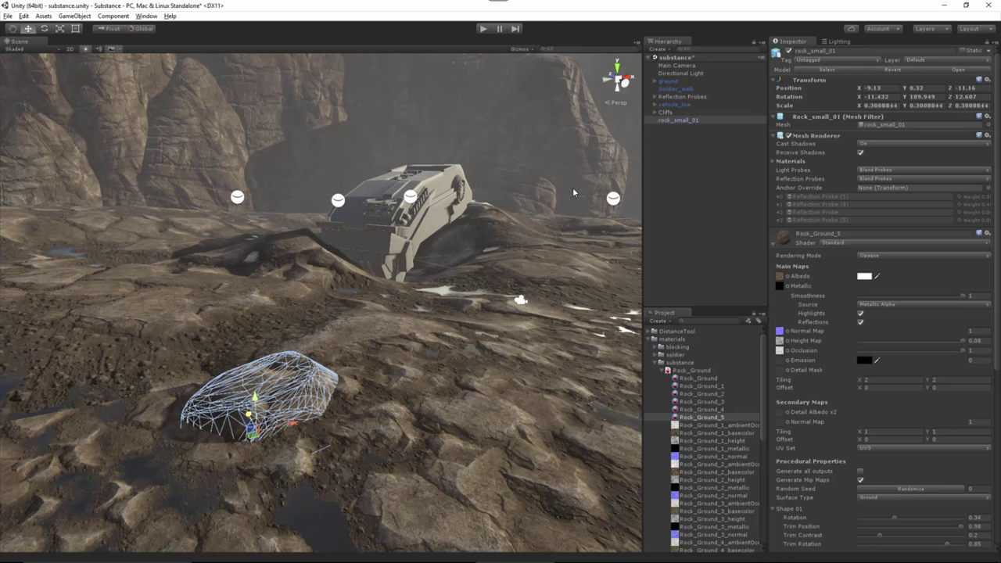
Step: Examine how the small rock sits in the ground from several wider viewpoints
{"action": "left_click", "coordinate": [679, 256]}
{"action": "left_click_drag", "start_coordinate": [306, 460], "coordinate": [358, 446], "text": "alt"}
{"action": "right_click_drag", "start_coordinate": [358, 446], "coordinate": [373, 413]}
{"action": "middle_click_drag", "start_coordinate": [373, 413], "coordinate": [379, 405]}
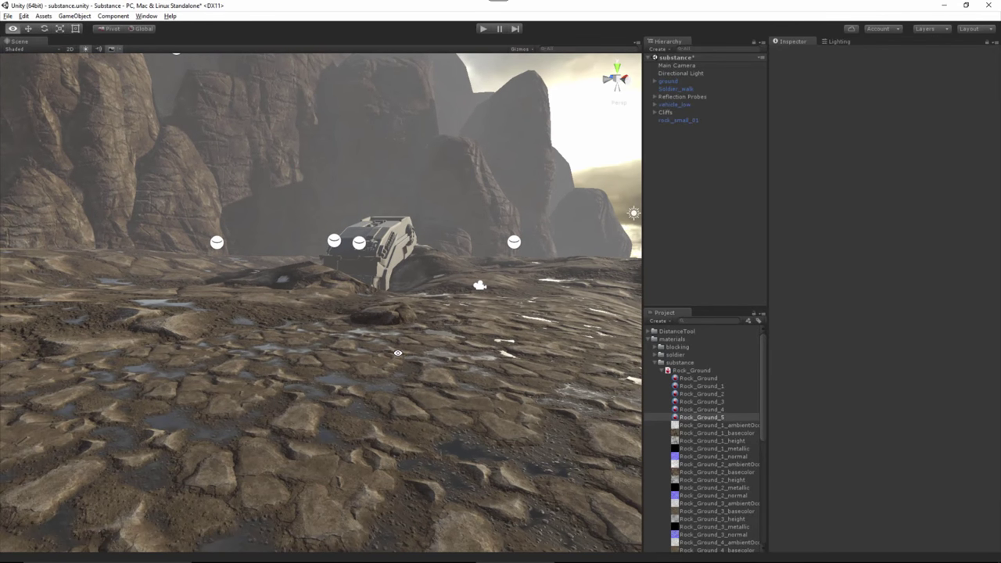
{"action": "left_click", "coordinate": [395, 336]}
{"action": "left_click_drag", "start_coordinate": [397, 351], "coordinate": [403, 396], "text": "alt"}
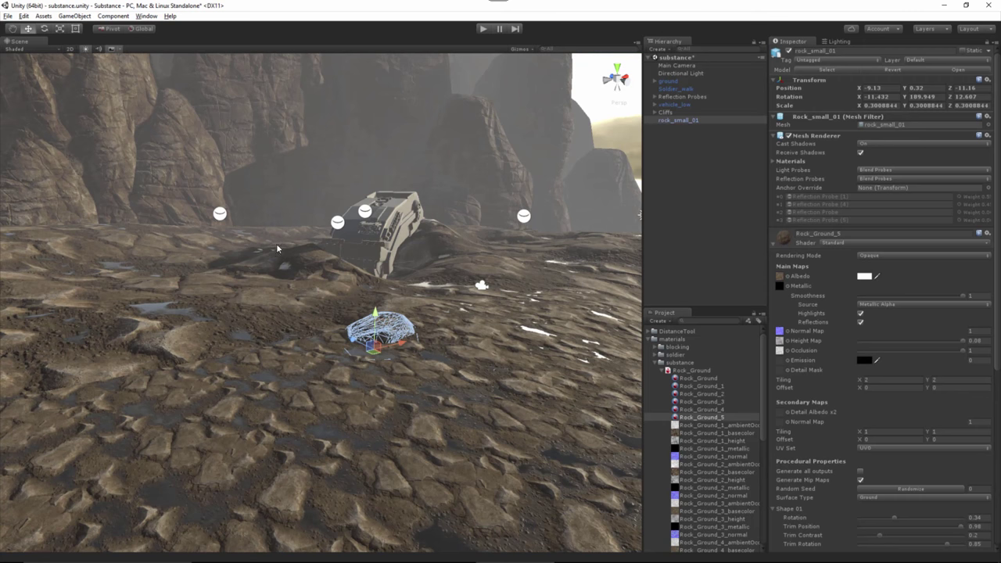
{"action": "scroll", "coordinate": [317, 434], "scroll_direction": "down", "scroll_amount": 5}
Step: Move rock_small_01 across the ground into the foreground beside the soldier
{"action": "left_click_drag", "start_coordinate": [351, 329], "coordinate": [412, 381]}
{"action": "left_click", "coordinate": [389, 446]}
{"action": "left_click", "coordinate": [382, 425]}
{"action": "key", "text": "f"}
{"action": "left_click", "coordinate": [440, 281]}
{"action": "key", "text": "r"}
{"action": "key", "text": "w"}
{"action": "left_click_drag", "start_coordinate": [427, 296], "coordinate": [494, 344]}
{"action": "left_click_drag", "start_coordinate": [572, 342], "coordinate": [689, 297]}
{"action": "key", "text": "e"}
{"action": "left_click", "coordinate": [689, 297]}
{"action": "scroll", "coordinate": [523, 362], "scroll_direction": "down", "scroll_amount": 2}
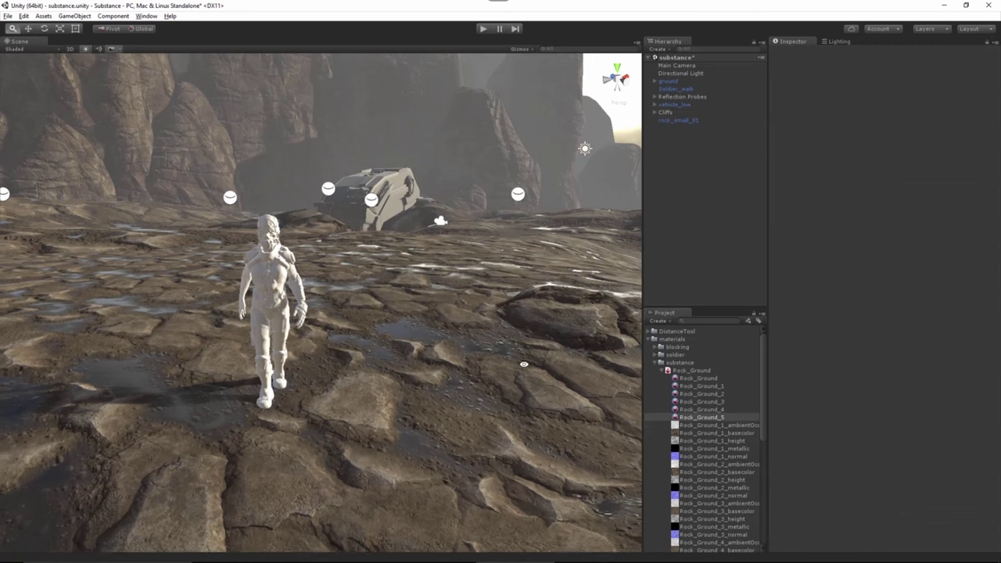
Step: Duplicate the small rock beside the soldier and move the copy to another spot on the ground
{"action": "left_click_drag", "start_coordinate": [523, 363], "coordinate": [490, 338], "text": "alt"}
{"action": "left_click", "coordinate": [548, 346]}
{"action": "key", "text": "ctrl+d"}
{"action": "key", "text": "w"}
{"action": "left_click_drag", "start_coordinate": [617, 338], "coordinate": [290, 463]}
{"action": "left_click_drag", "start_coordinate": [169, 443], "coordinate": [145, 327]}
{"action": "left_click_drag", "start_coordinate": [188, 366], "coordinate": [15, 388]}
{"action": "key", "text": "e"}
{"action": "key", "text": "r"}
{"action": "key", "text": "w"}
{"action": "mouse_move", "coordinate": [32, 352]}
{"action": "left_mouse_down"}
{"action": "mouse_move", "coordinate": [32, 320]}
{"action": "mouse_move", "coordinate": [27, 344]}
{"action": "left_mouse_up"}
{"action": "key", "text": "e"}
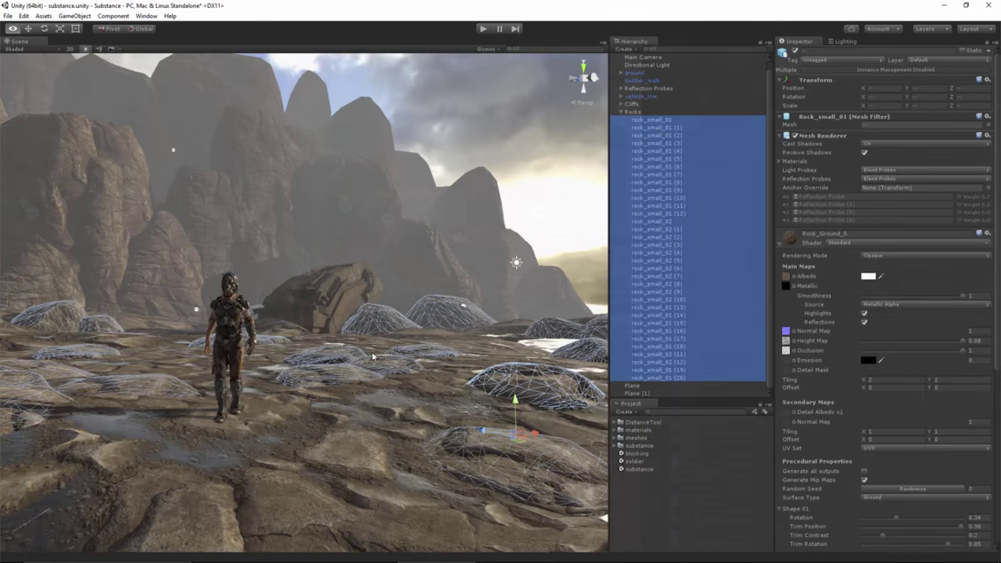
Step: Examine the scattered rocks around the soldier and select a few individual copies to check their placement
{"action": "mouse_move", "coordinate": [397, 438]}
{"action": "right_mouse_down"}
{"action": "mouse_move", "coordinate": [389, 435]}
{"action": "mouse_move", "coordinate": [400, 439]}
{"action": "right_mouse_up"}
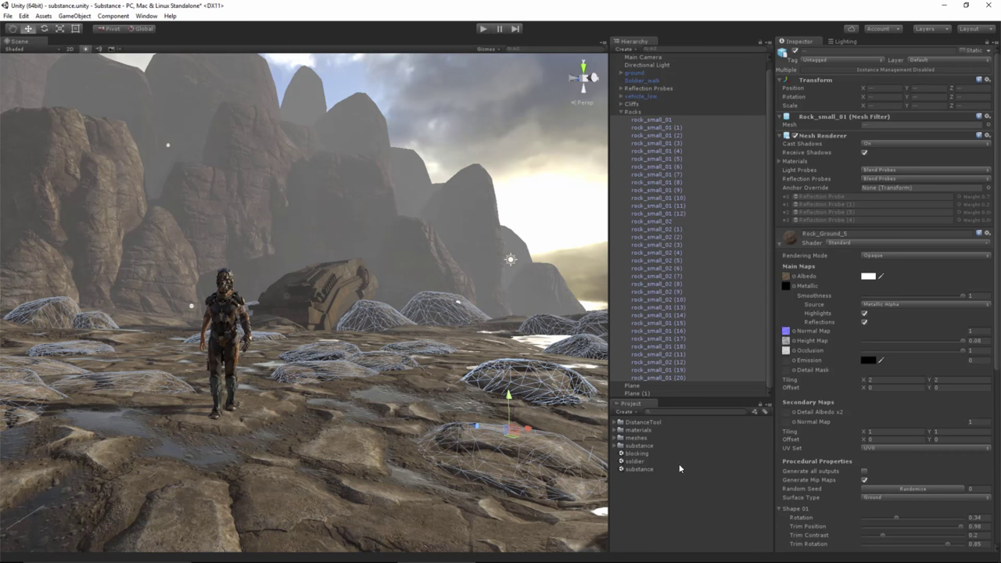
{"action": "left_click", "coordinate": [446, 395]}
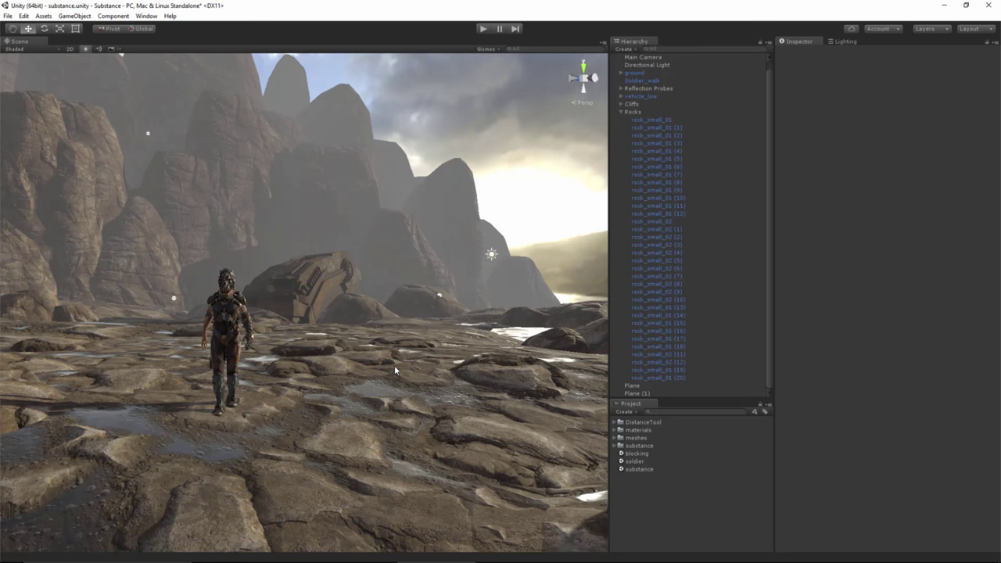
{"action": "left_click", "coordinate": [498, 369]}
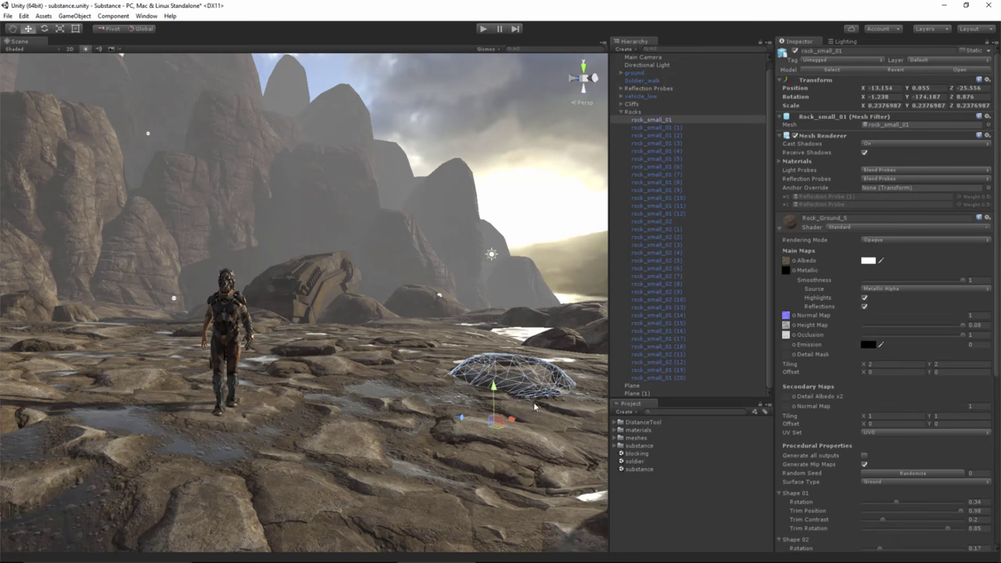
{"action": "left_click", "coordinate": [529, 442]}
{"action": "left_click", "coordinate": [322, 342]}
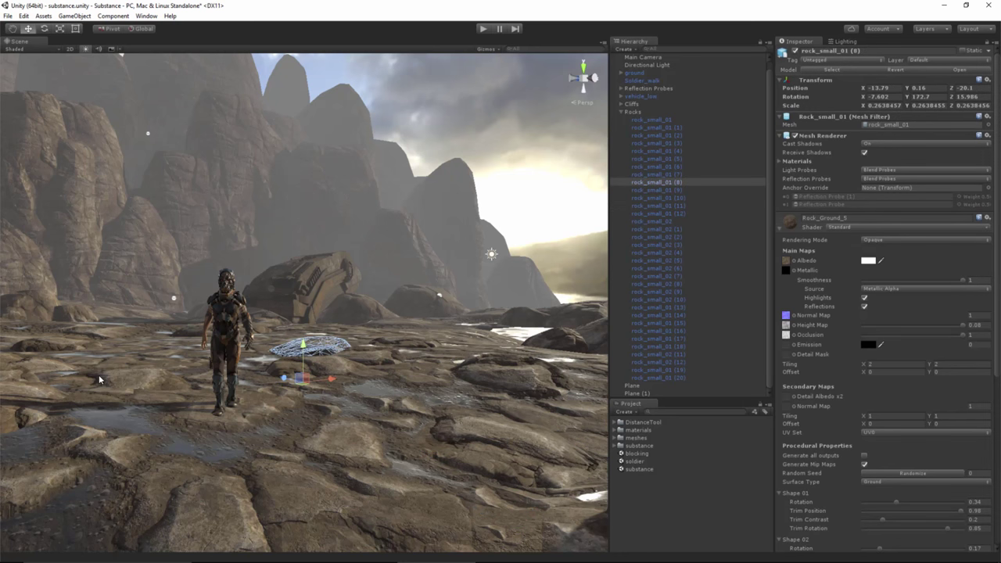
{"action": "left_click", "coordinate": [58, 345]}
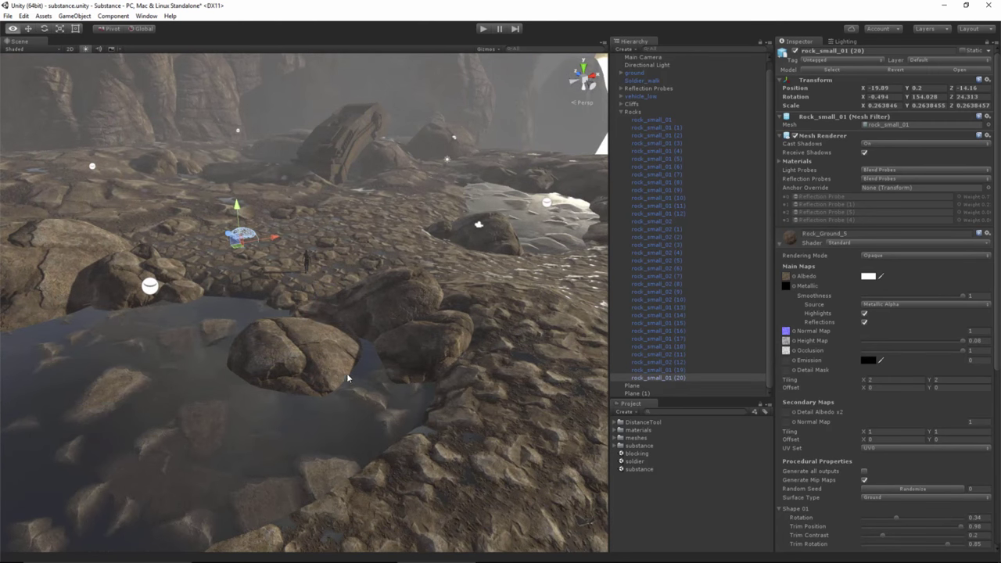
Step: Select the water plane over the rocky pool and view the 3D object types available for creation
{"action": "middle_click_drag", "start_coordinate": [347, 396], "coordinate": [365, 376], "text": "alt"}
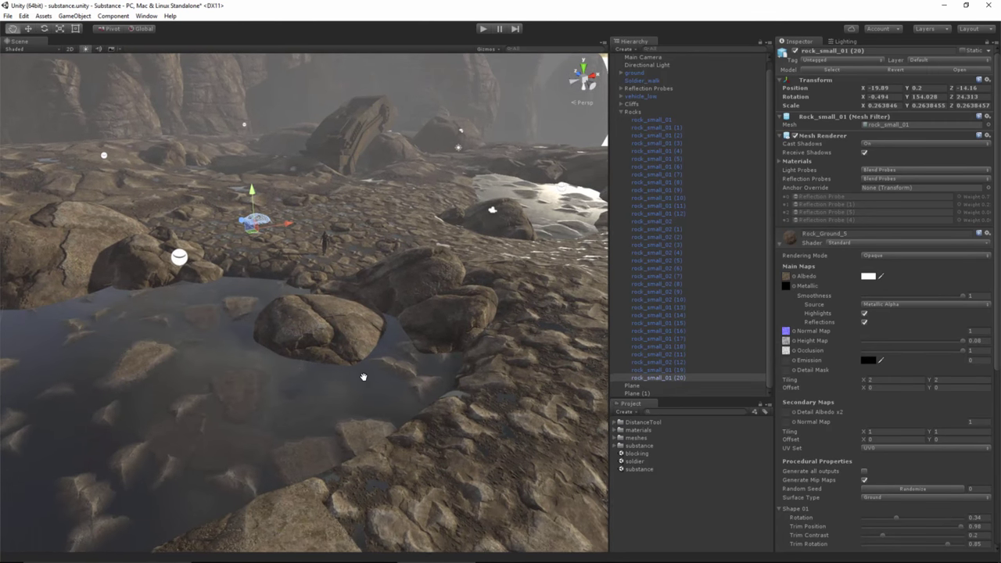
{"action": "left_click", "coordinate": [295, 394]}
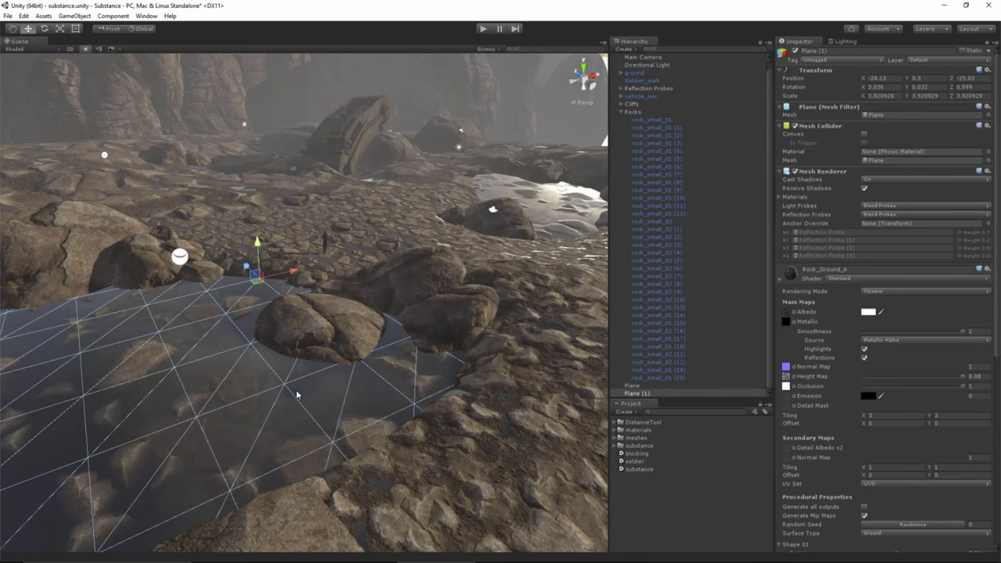
{"action": "left_click", "coordinate": [74, 16]}
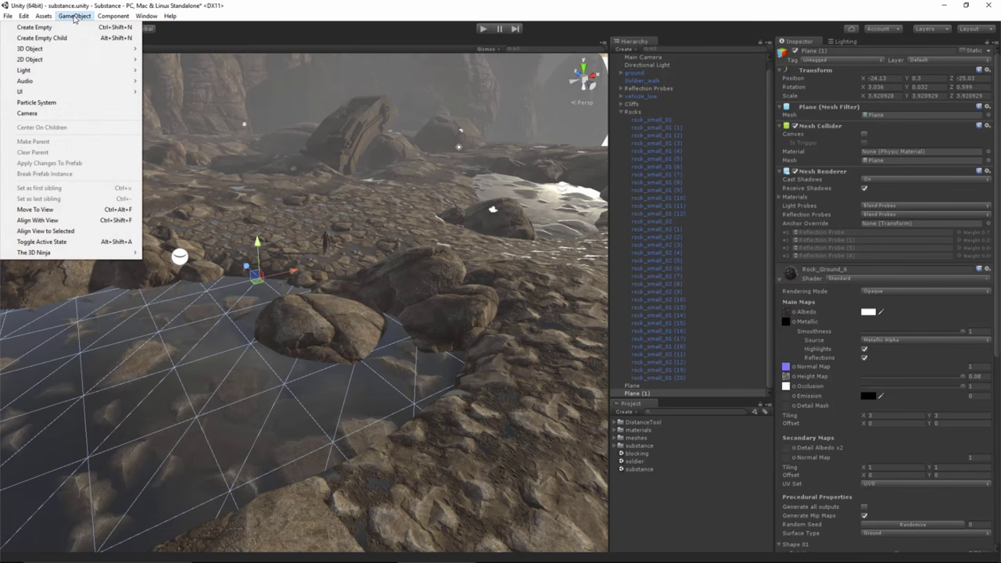
{"action": "mouse_move", "coordinate": [39, 49]}
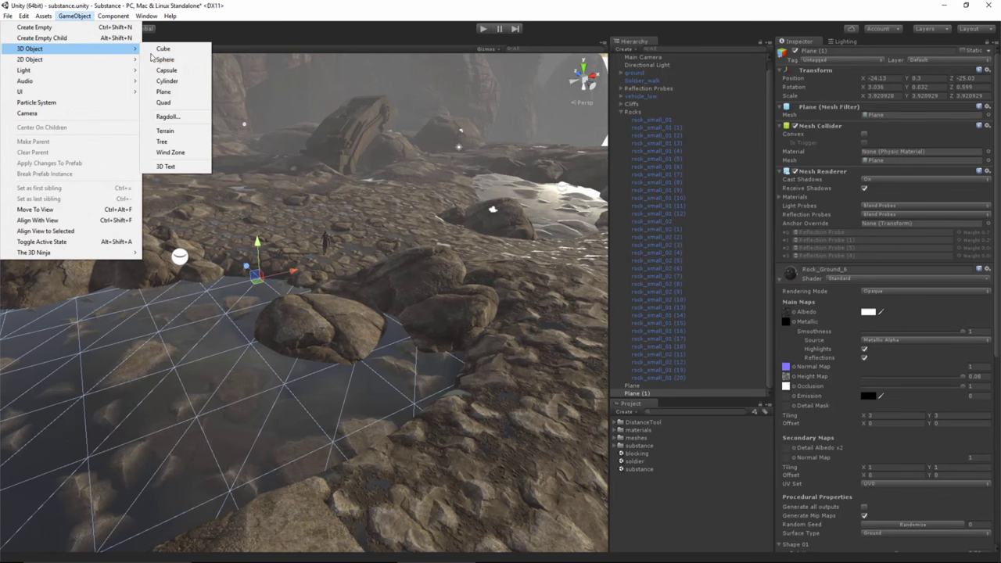
{"action": "left_click", "coordinate": [300, 8]}
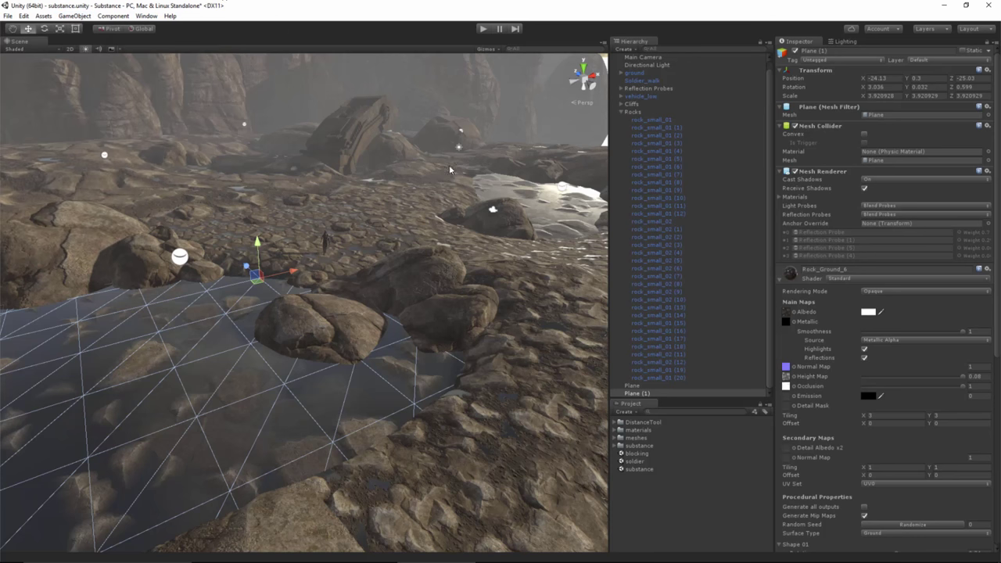
Step: Find the Rock_Ground_6 material in materials/substance and examine its procedural properties alongside the water surface
{"action": "left_click", "coordinate": [616, 446]}
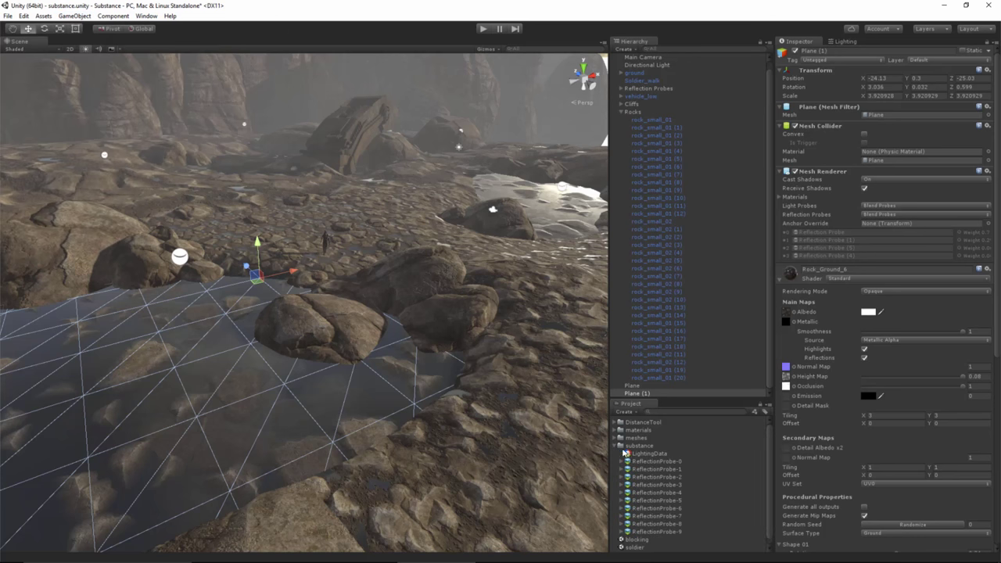
{"action": "left_click", "coordinate": [618, 446]}
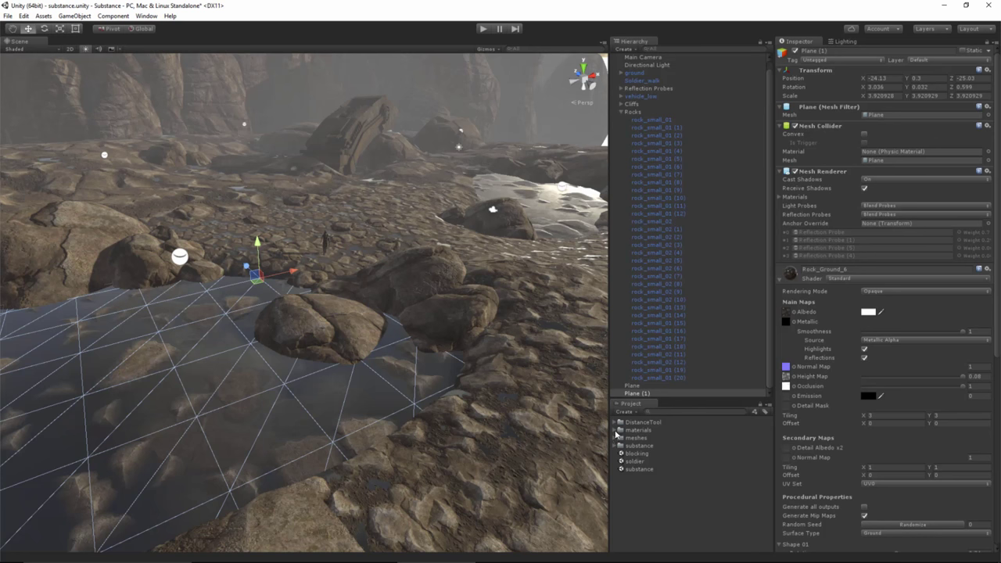
{"action": "left_click", "coordinate": [618, 431]}
{"action": "left_click", "coordinate": [623, 454]}
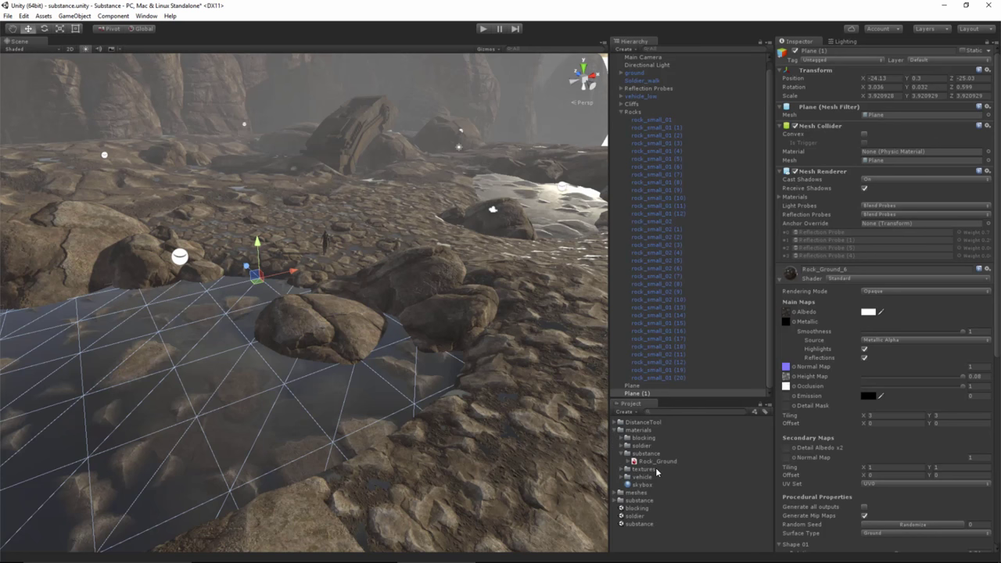
{"action": "left_click", "coordinate": [630, 462]}
{"action": "left_click", "coordinate": [667, 516]}
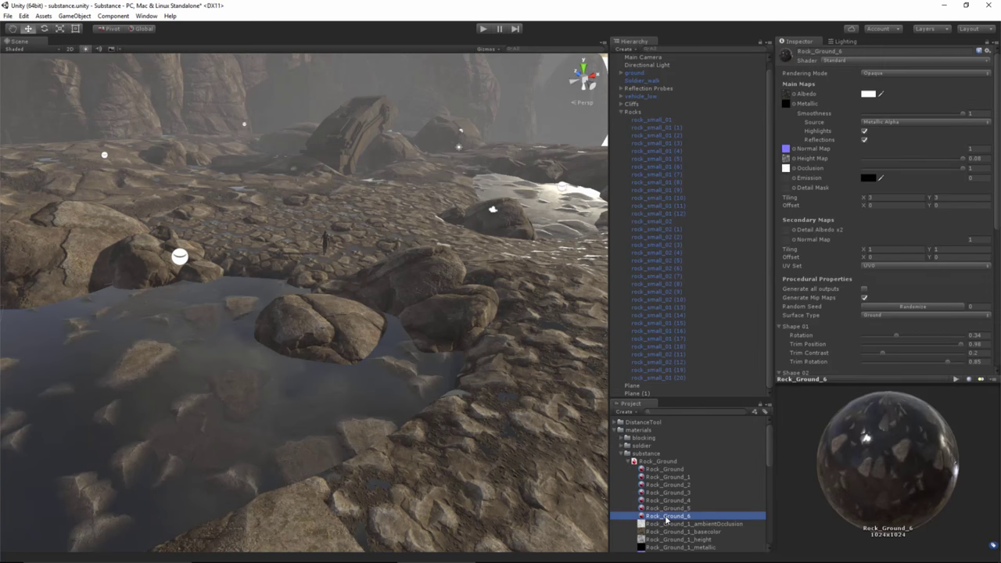
{"action": "scroll", "coordinate": [984, 231], "scroll_direction": "down", "scroll_amount": 5}
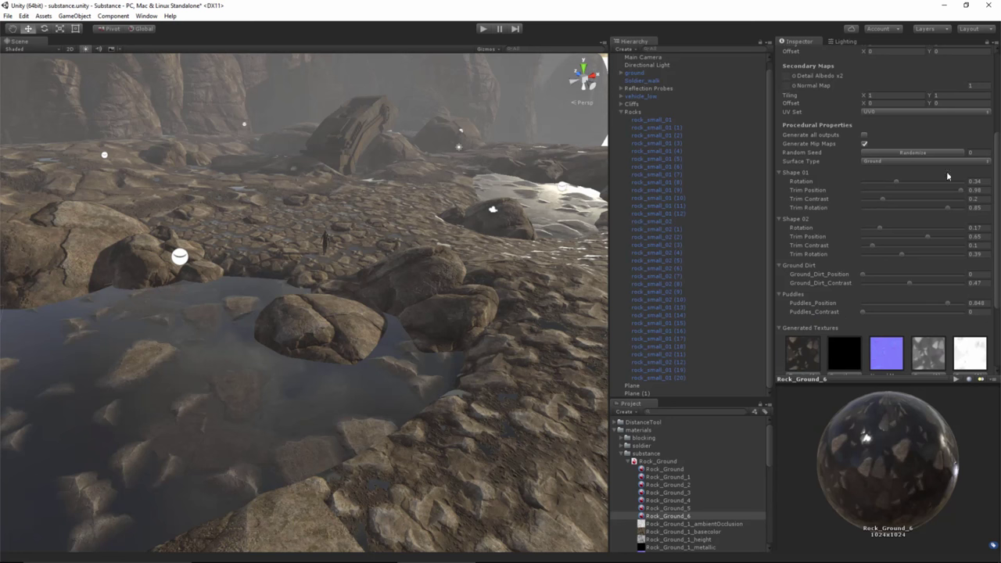
{"action": "scroll", "coordinate": [884, 207], "scroll_direction": "up", "scroll_amount": 5}
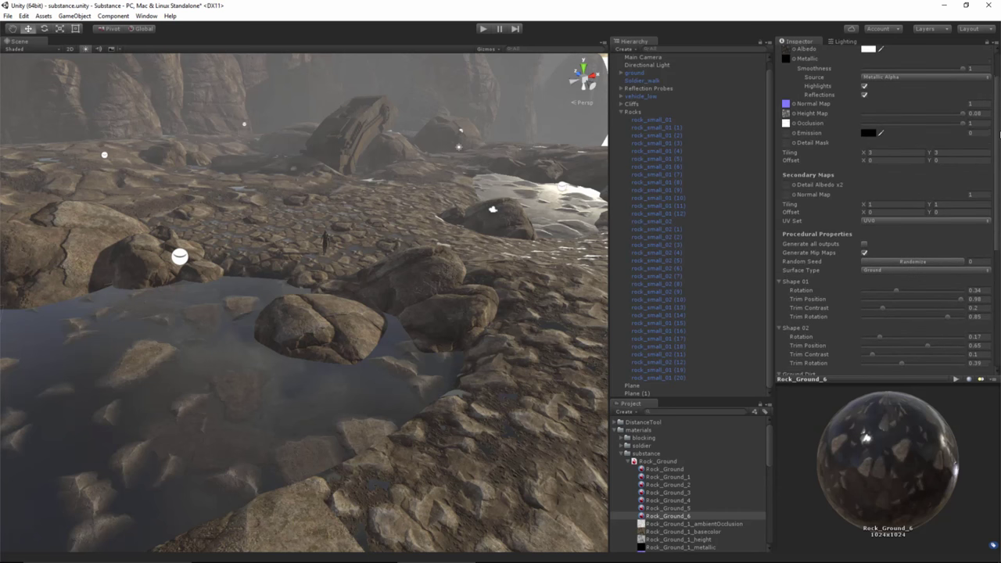
{"action": "mouse_move", "coordinate": [262, 389]}
{"action": "middle_mouse_down"}
{"action": "mouse_move", "coordinate": [296, 383]}
{"action": "mouse_move", "coordinate": [280, 383]}
{"action": "middle_mouse_up"}
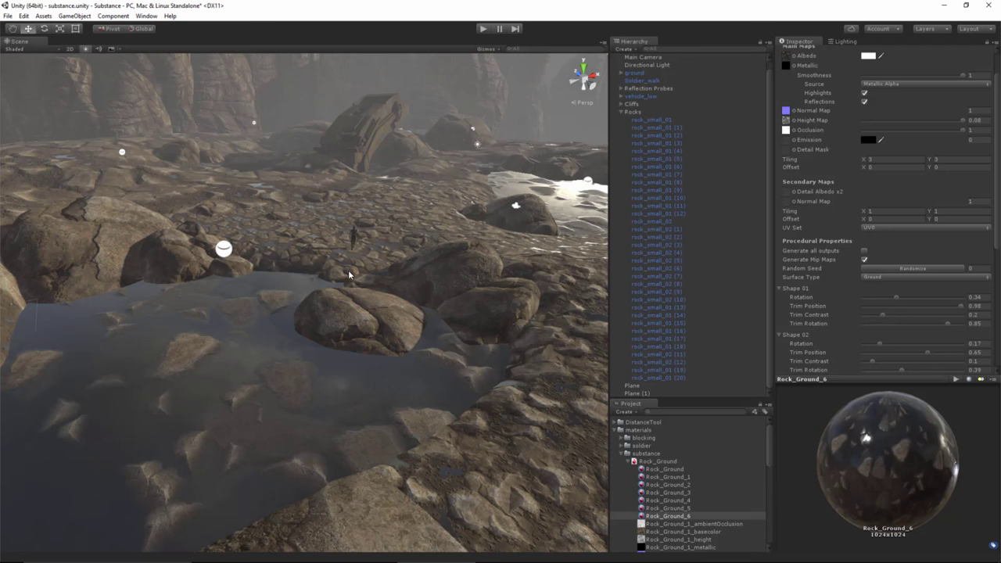
{"action": "left_click_drag", "start_coordinate": [345, 279], "coordinate": [327, 294], "text": "alt"}
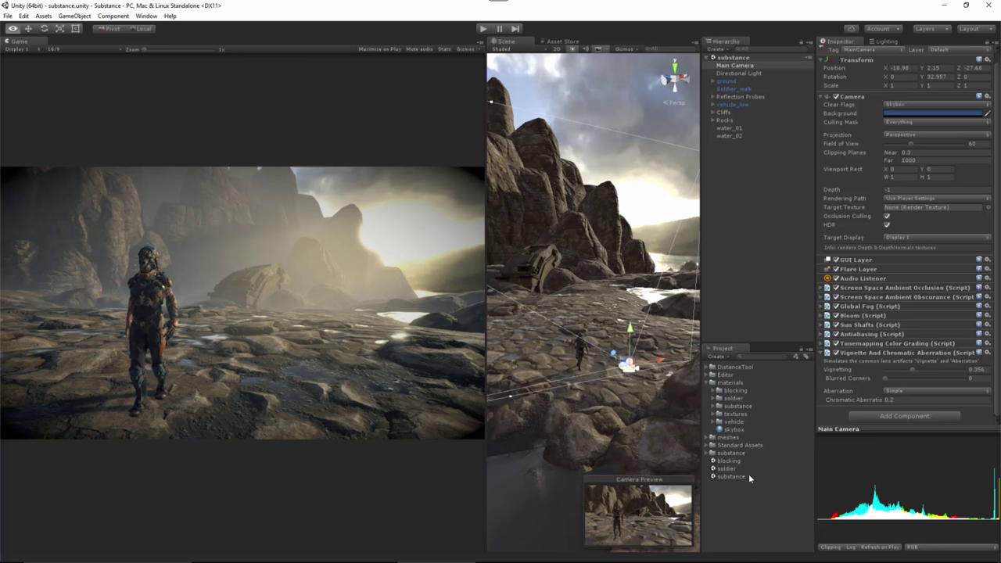
Step: View the standard Effects package among the importable packages and the Cinematic Image Effects page in the Asset Store
{"action": "right_click", "coordinate": [733, 496]}
{"action": "mouse_move", "coordinate": [771, 388]}
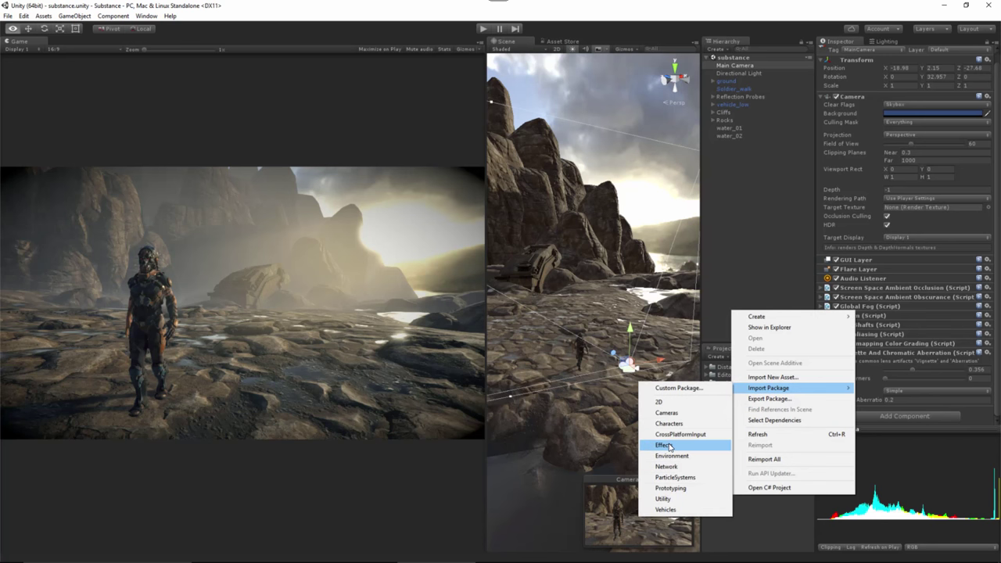
{"action": "left_click", "coordinate": [762, 534]}
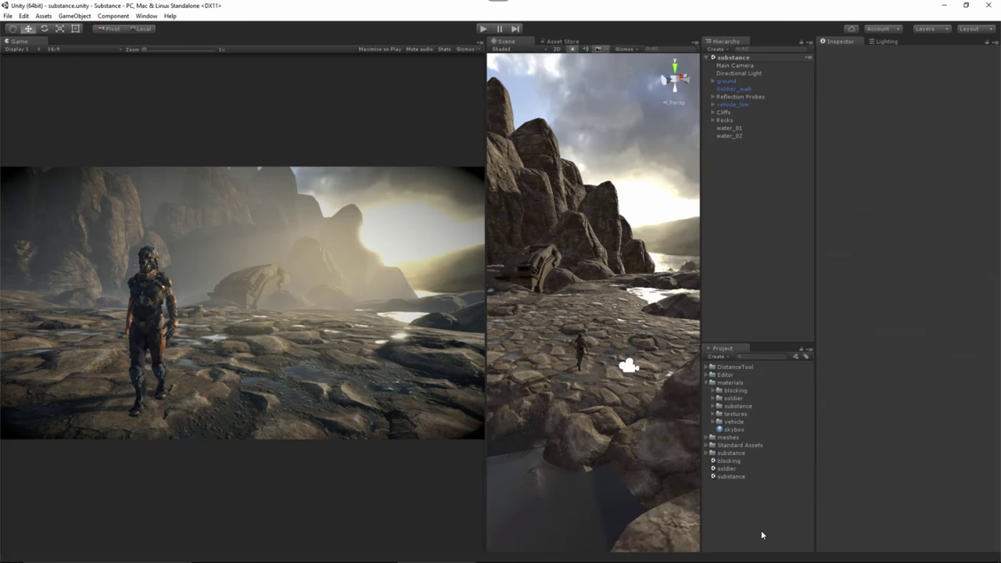
{"action": "left_click", "coordinate": [567, 43]}
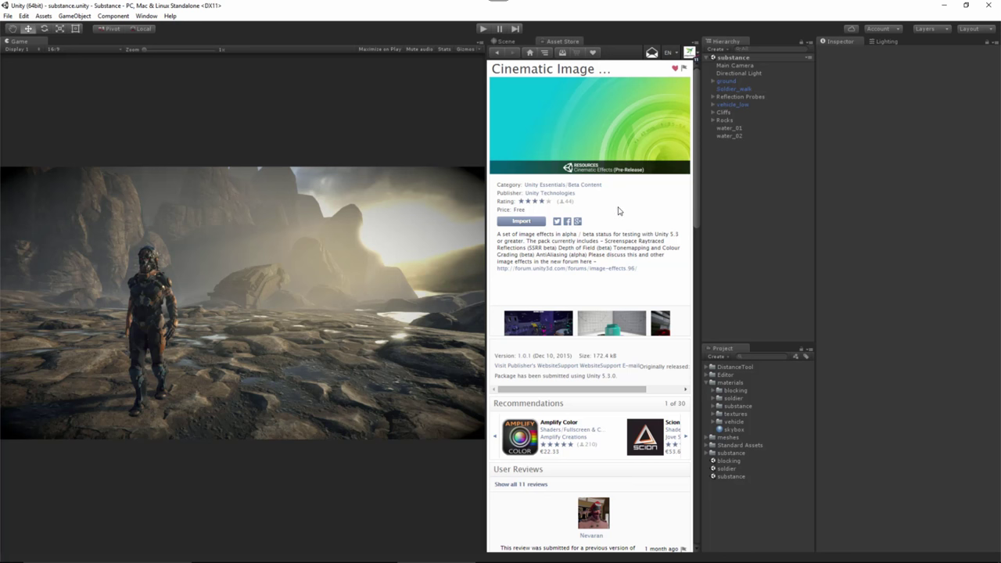
{"action": "left_click", "coordinate": [506, 41]}
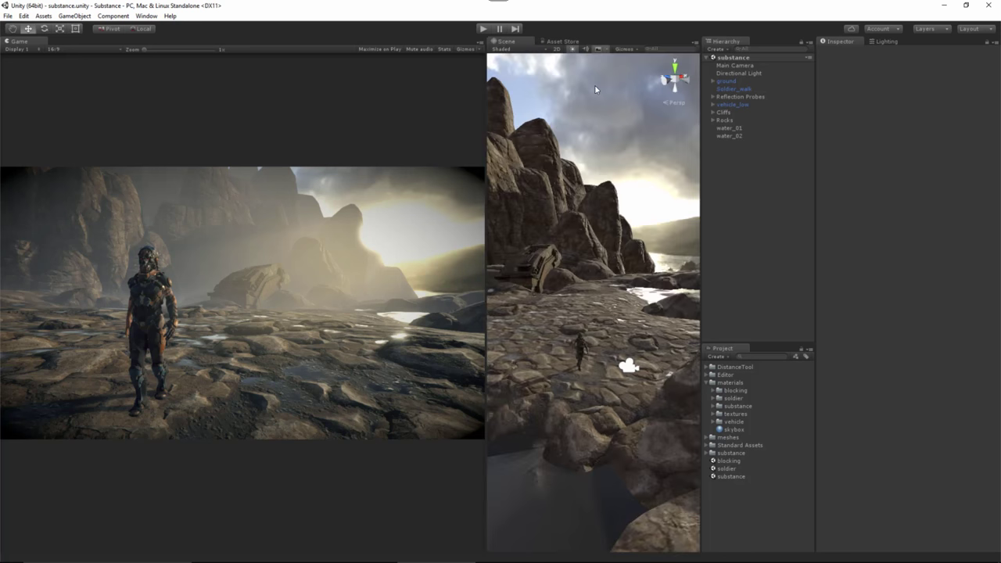
Step: Select the Main Camera and look through its effect components and the available image effect categories
{"action": "left_click", "coordinate": [736, 66]}
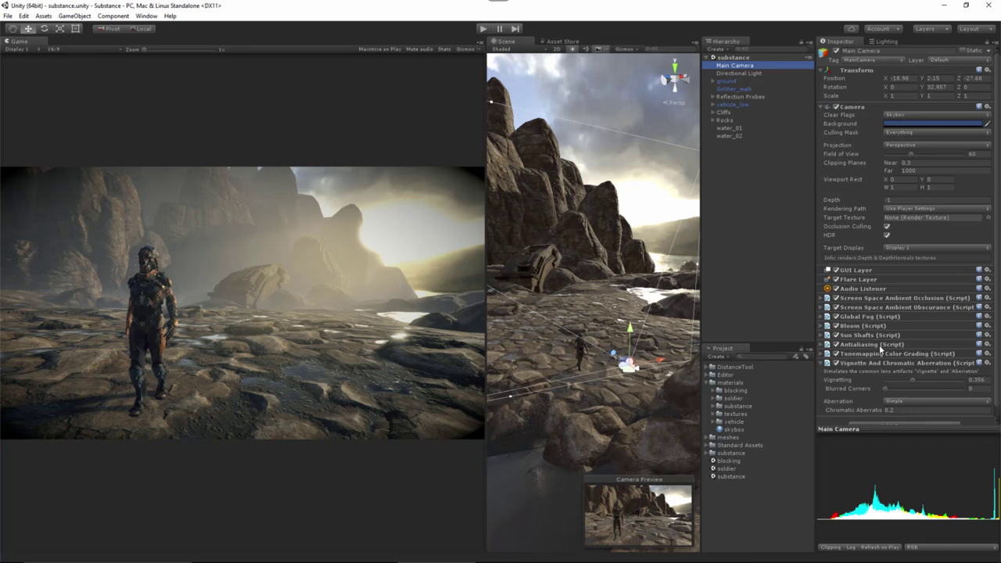
{"action": "left_click", "coordinate": [74, 16]}
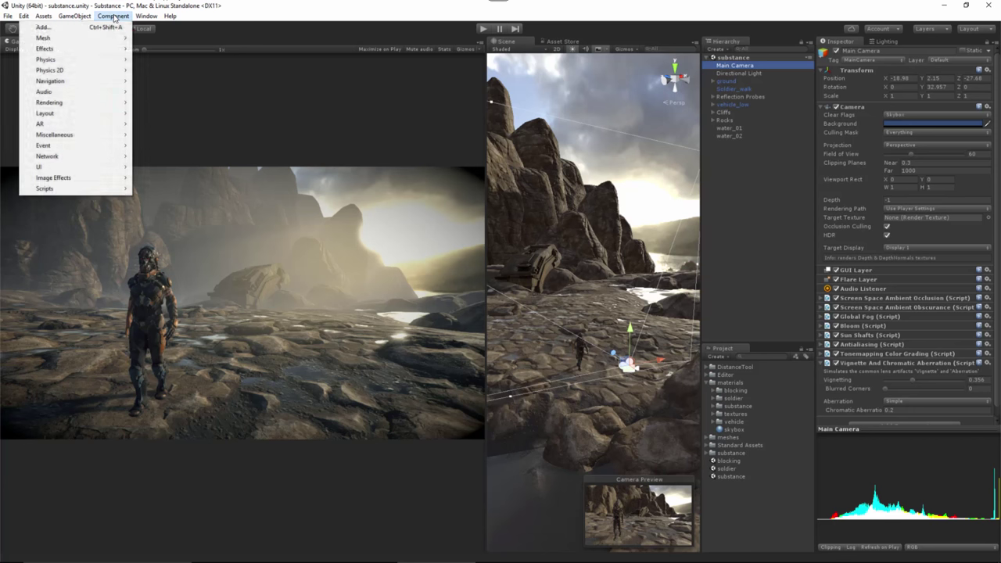
{"action": "mouse_move", "coordinate": [113, 16]}
{"action": "mouse_move", "coordinate": [83, 179]}
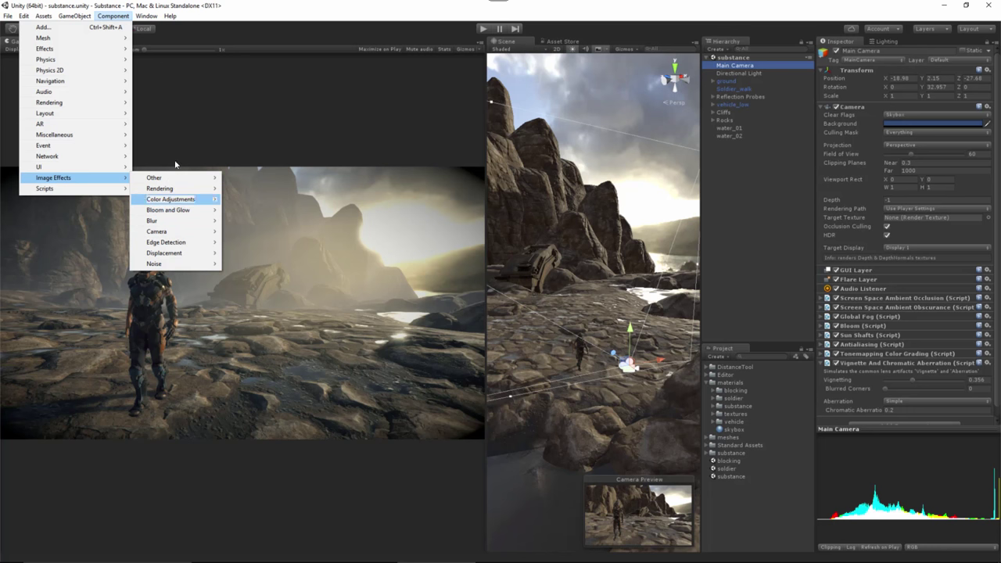
{"action": "left_click", "coordinate": [290, 18]}
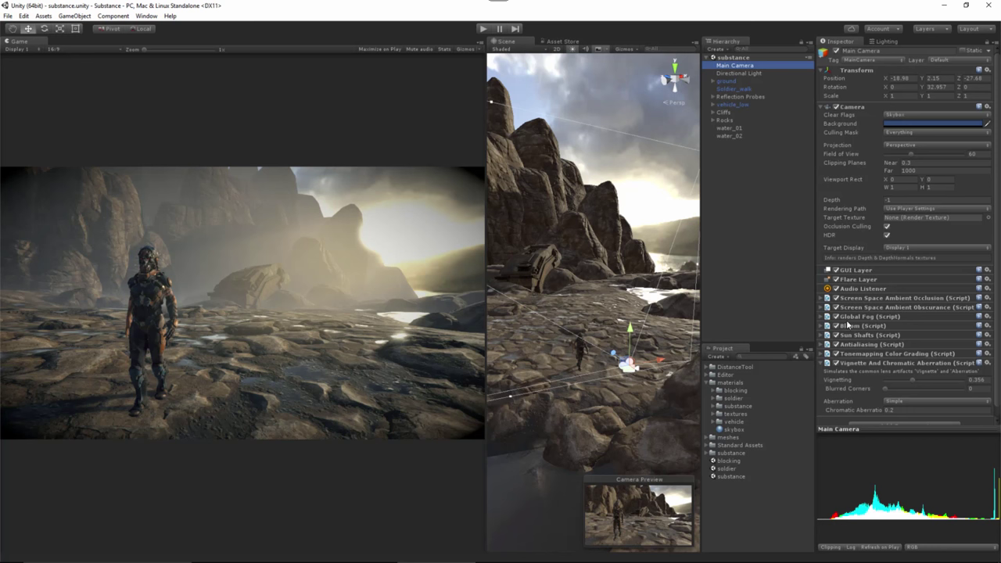
Step: Check the scene lighting settings and examine the Main Camera's Tonemapping Color Grading curve and color wheels
{"action": "left_click", "coordinate": [887, 41]}
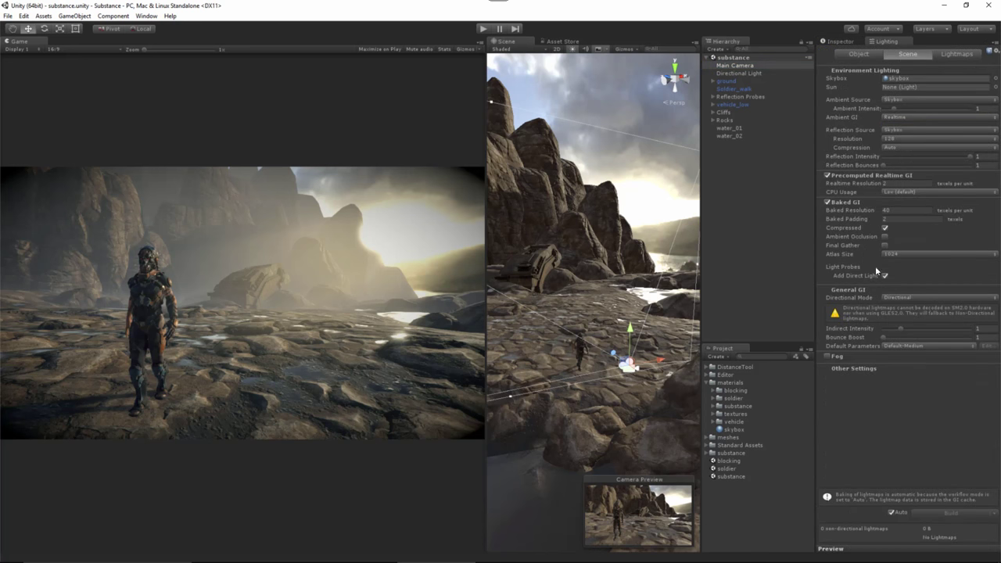
{"action": "left_click", "coordinate": [839, 43]}
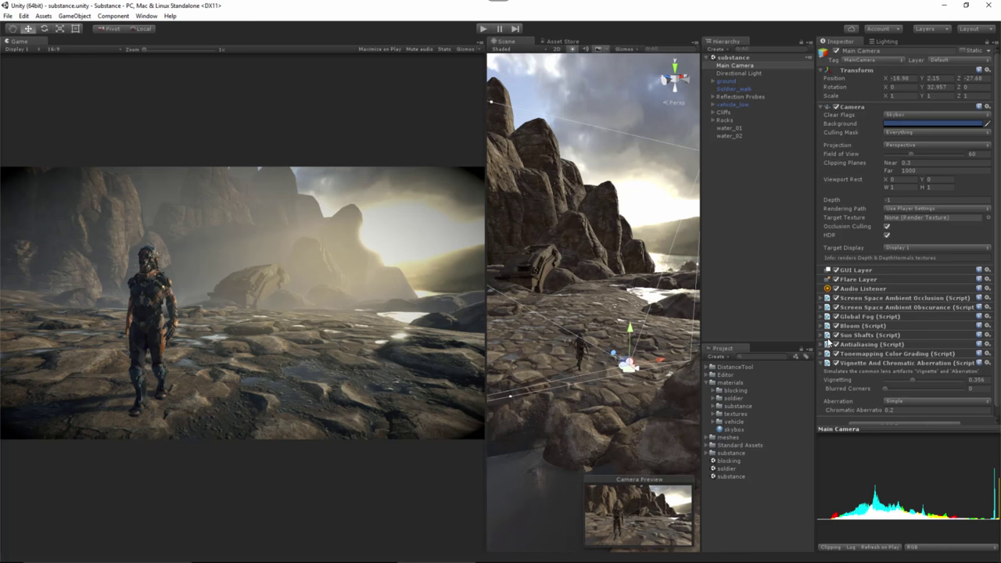
{"action": "left_click", "coordinate": [822, 335]}
{"action": "left_click", "coordinate": [821, 353]}
{"action": "left_click_drag", "start_coordinate": [995, 267], "coordinate": [990, 395]}
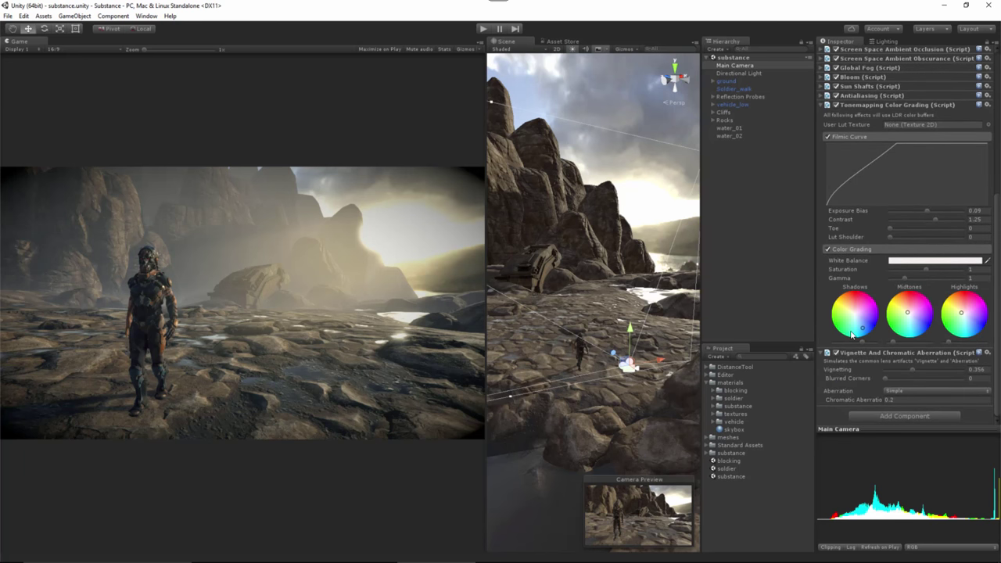